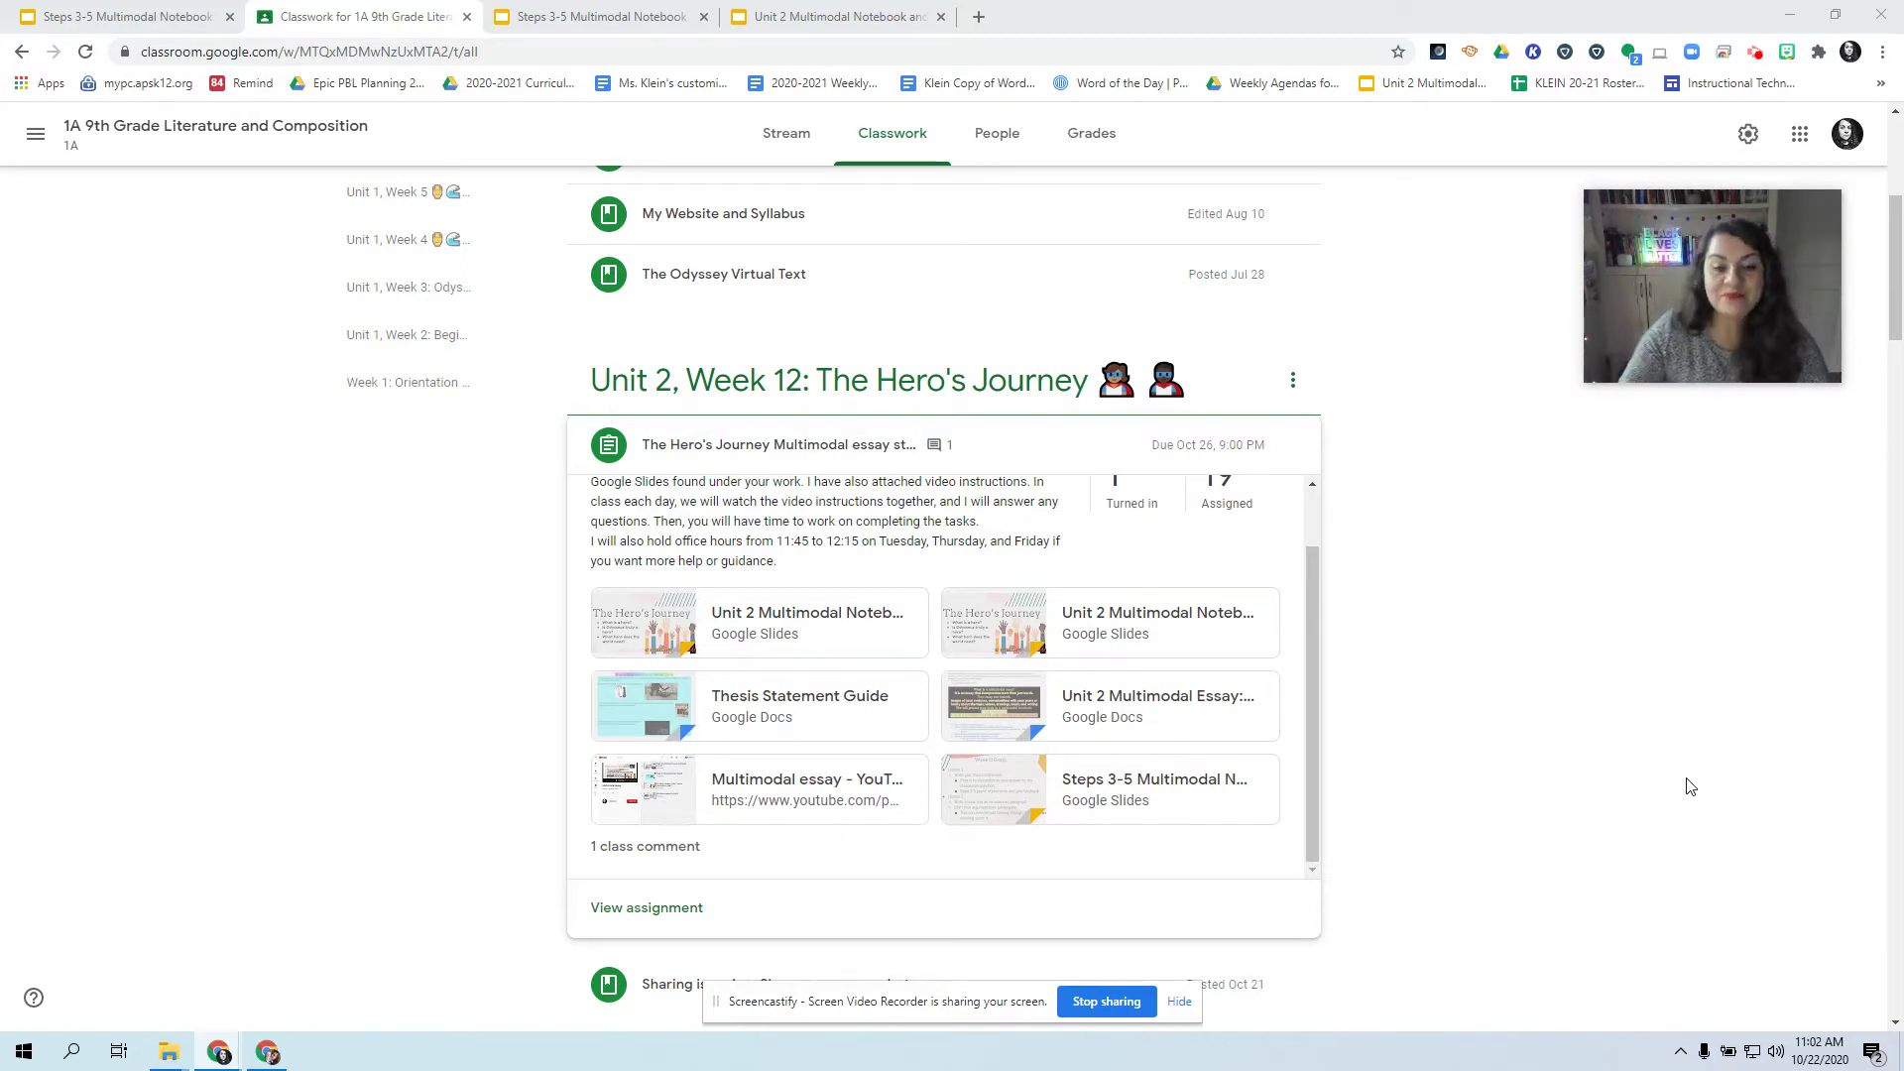
Dismiss the screen-sharing notice and show the Hero's Journey assignment's instructions and attachments.
click(1179, 1001)
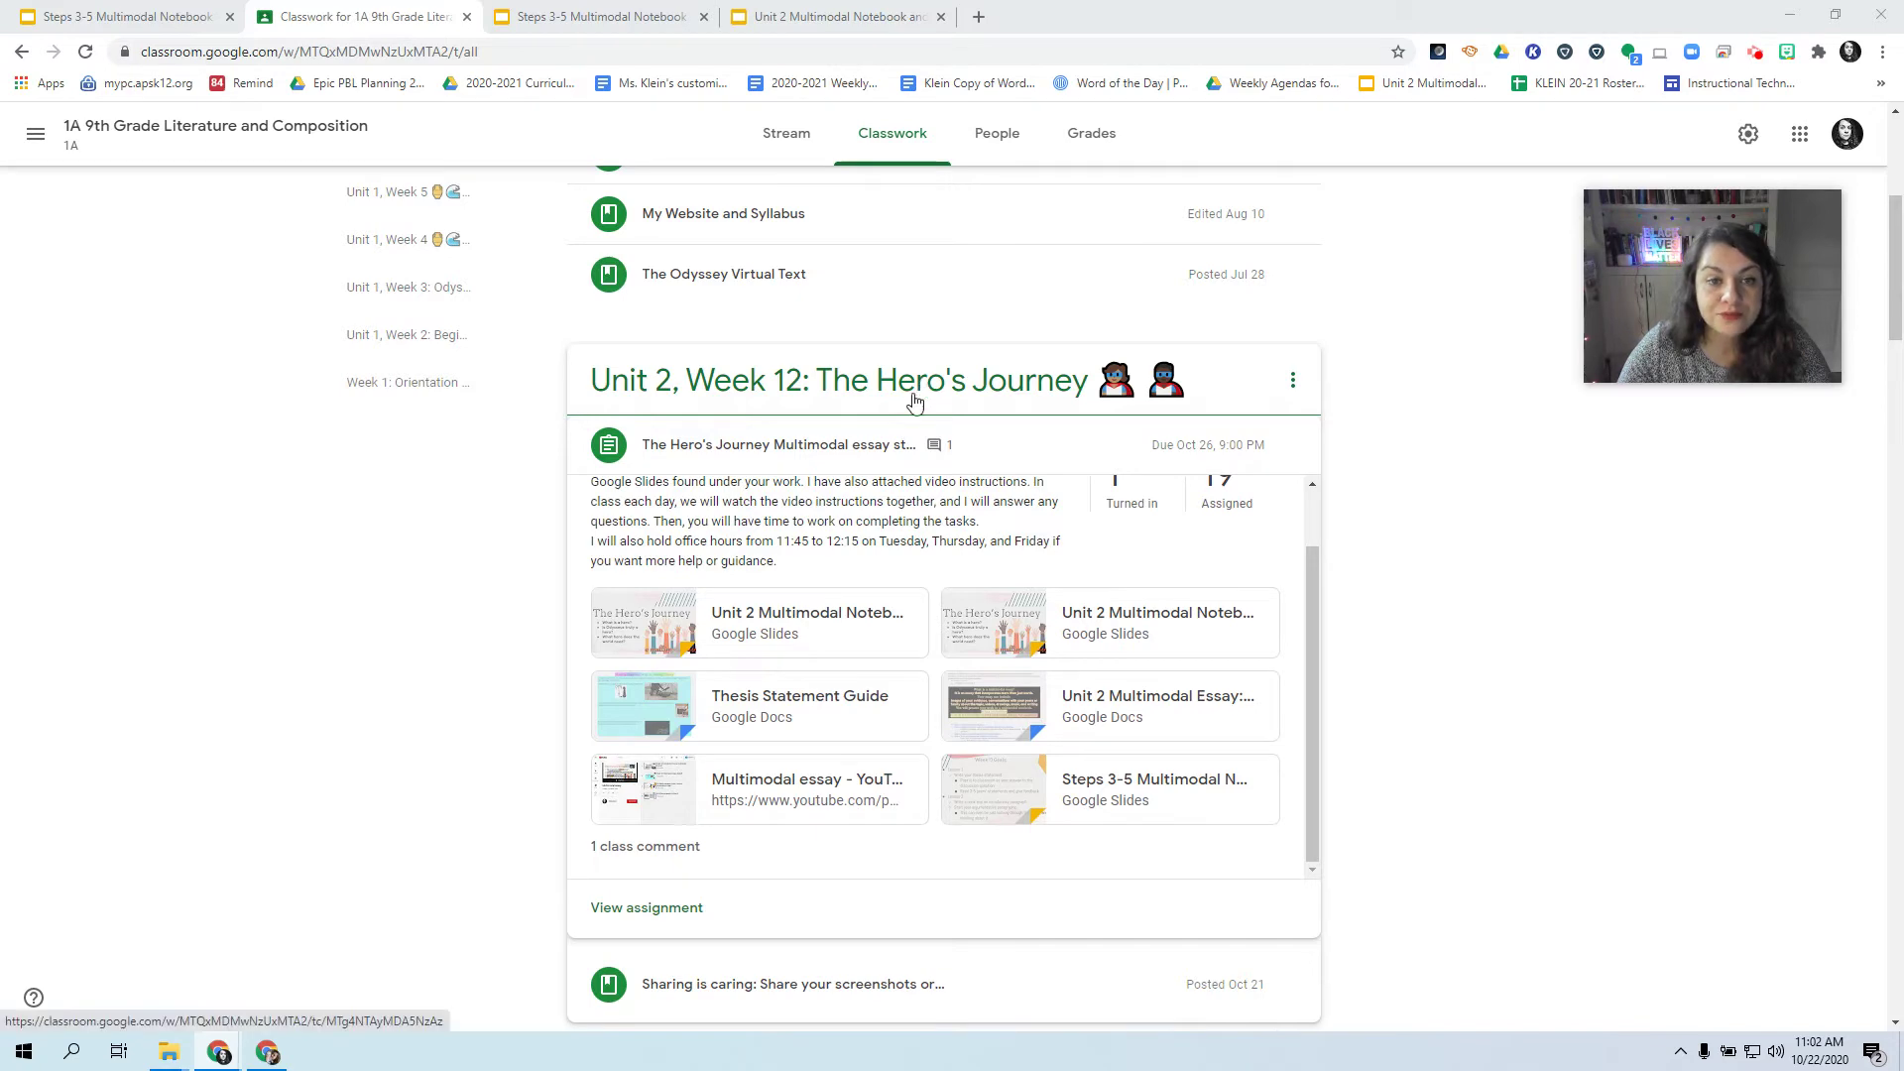
click(859, 449)
click(858, 446)
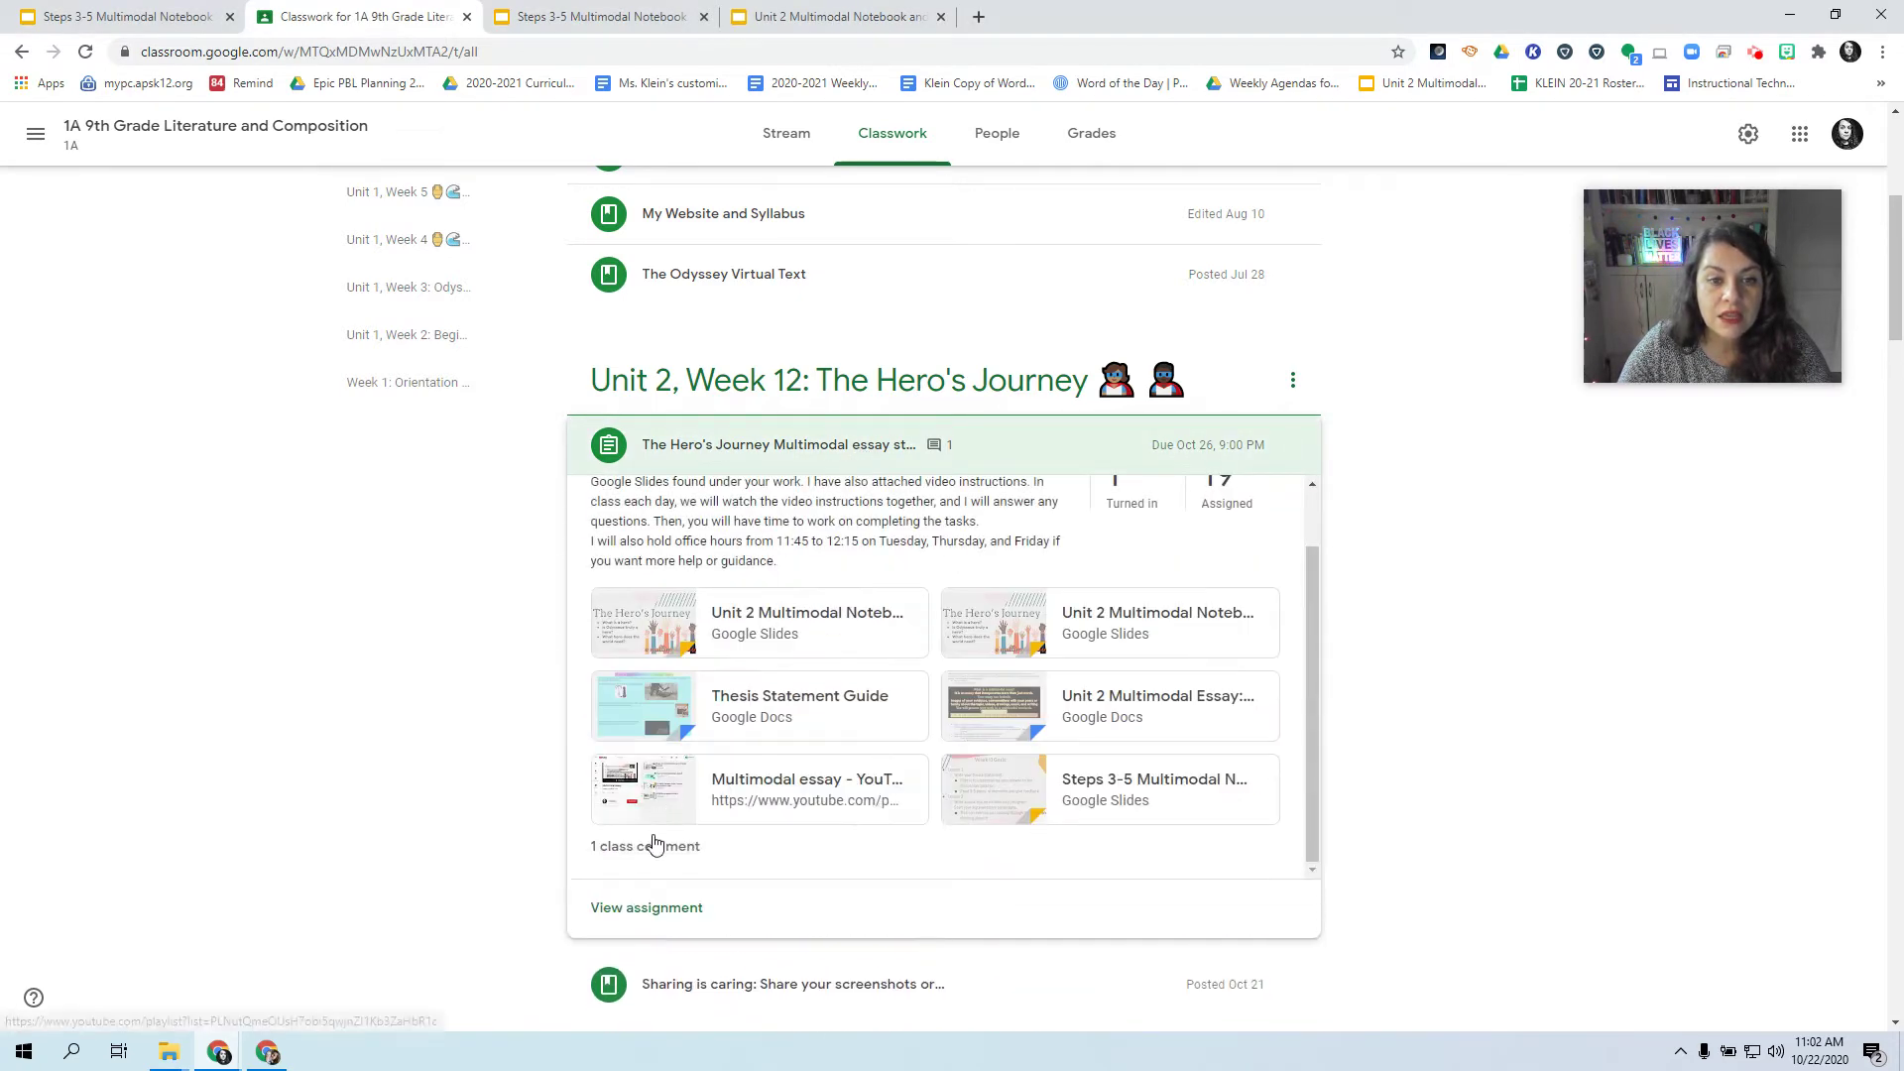
click(643, 909)
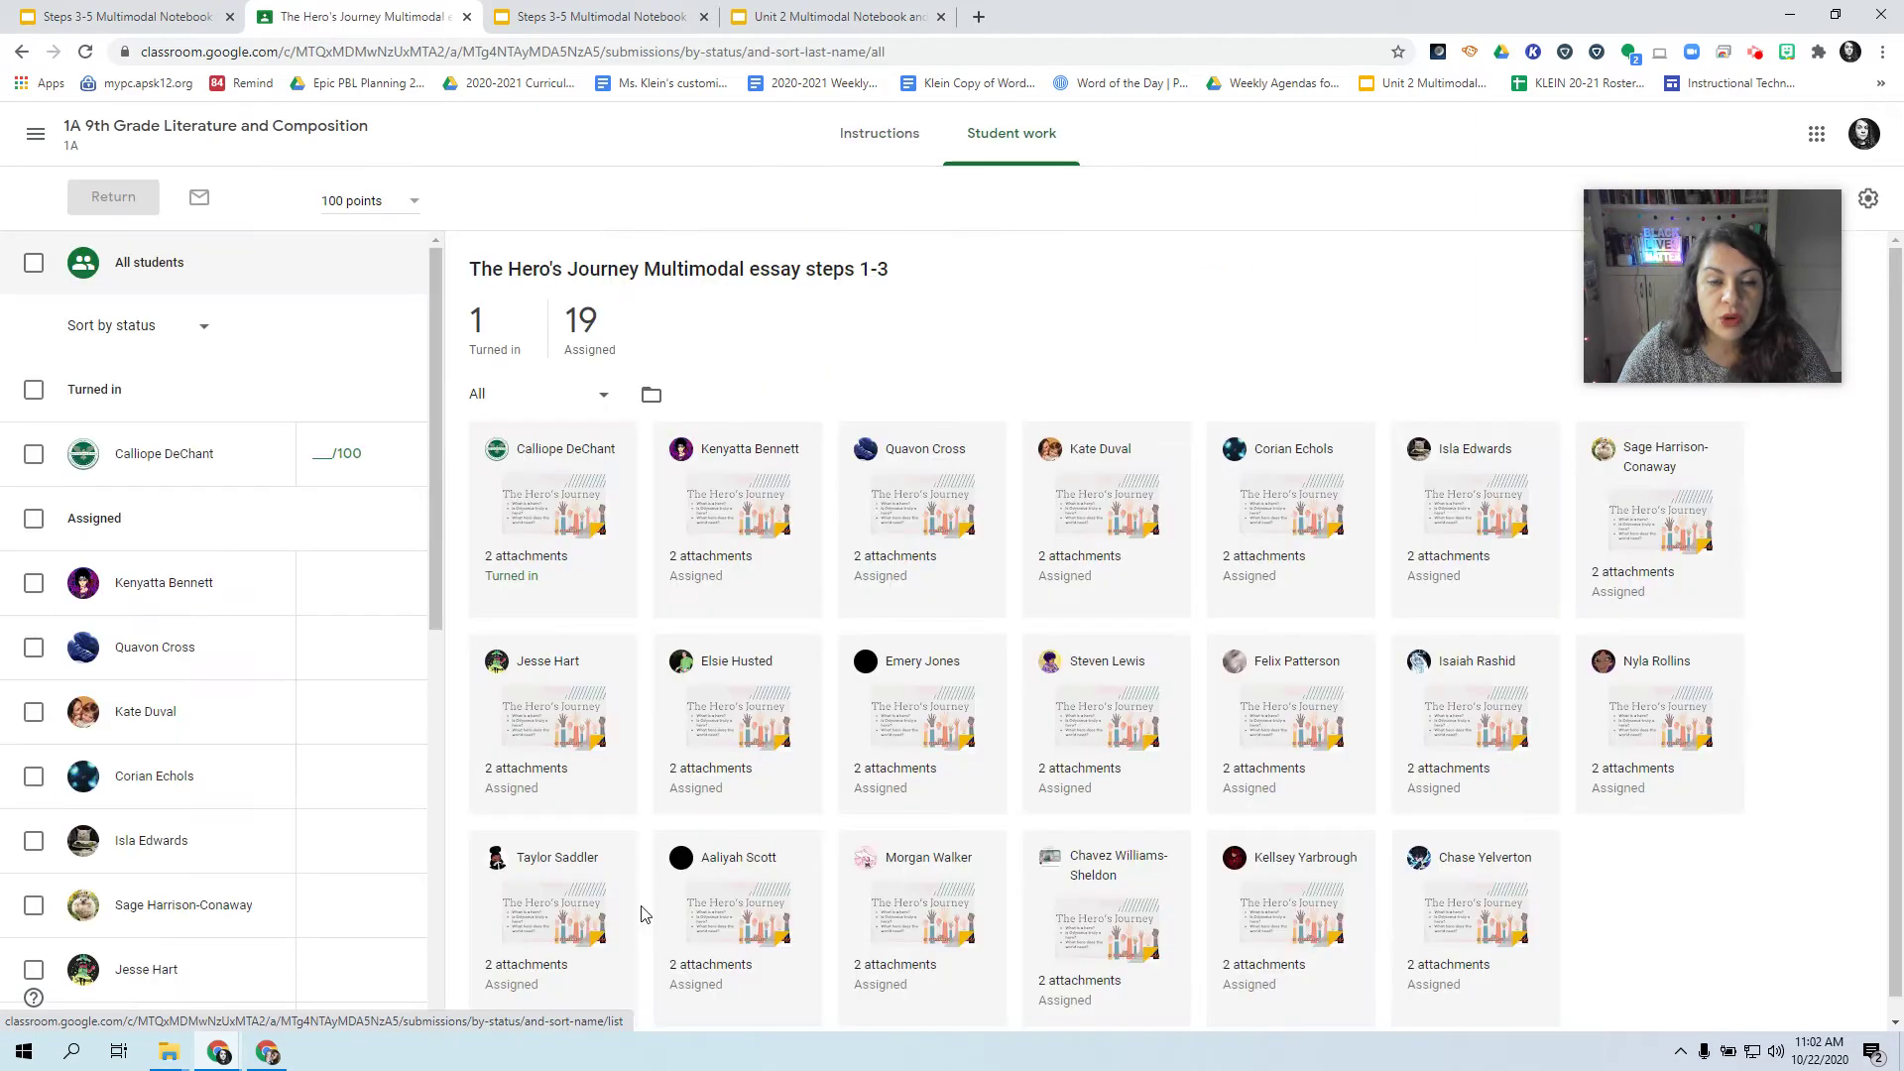
click(889, 142)
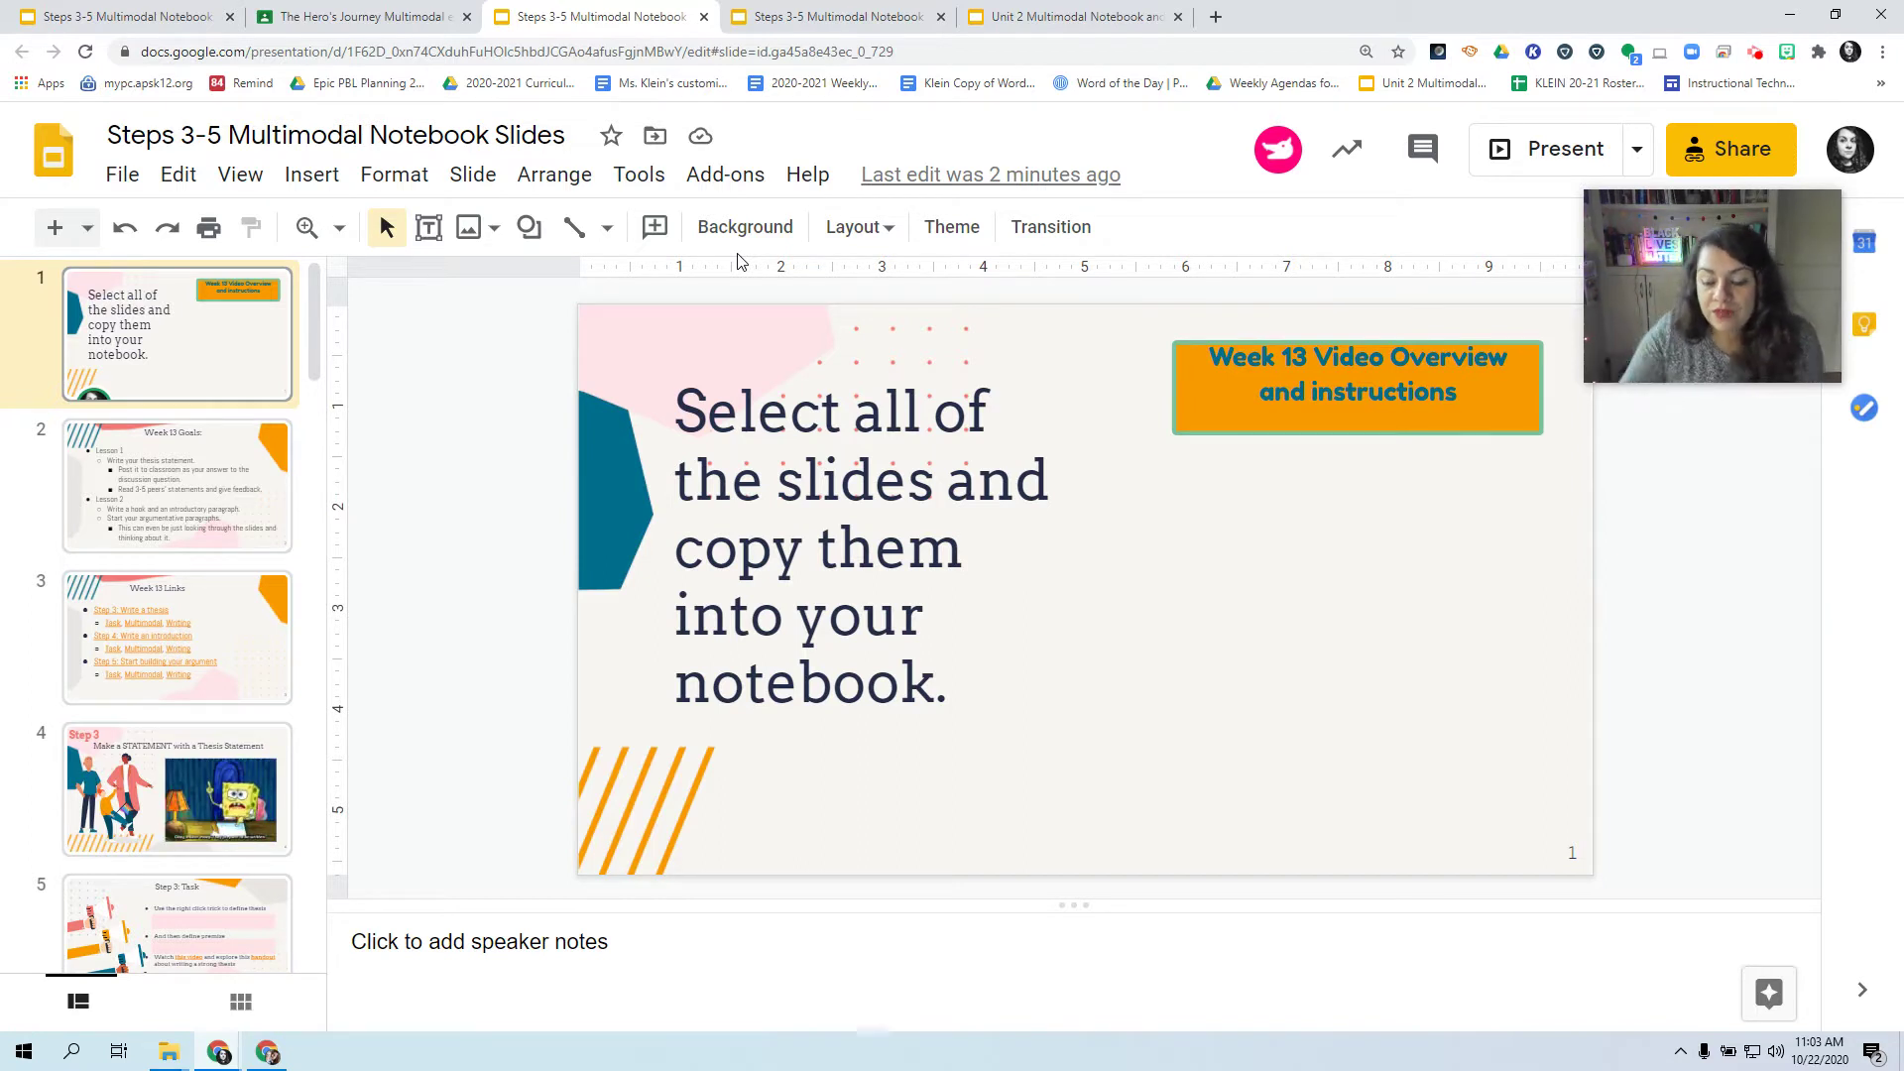
drag(1831, 320, 1401, 635)
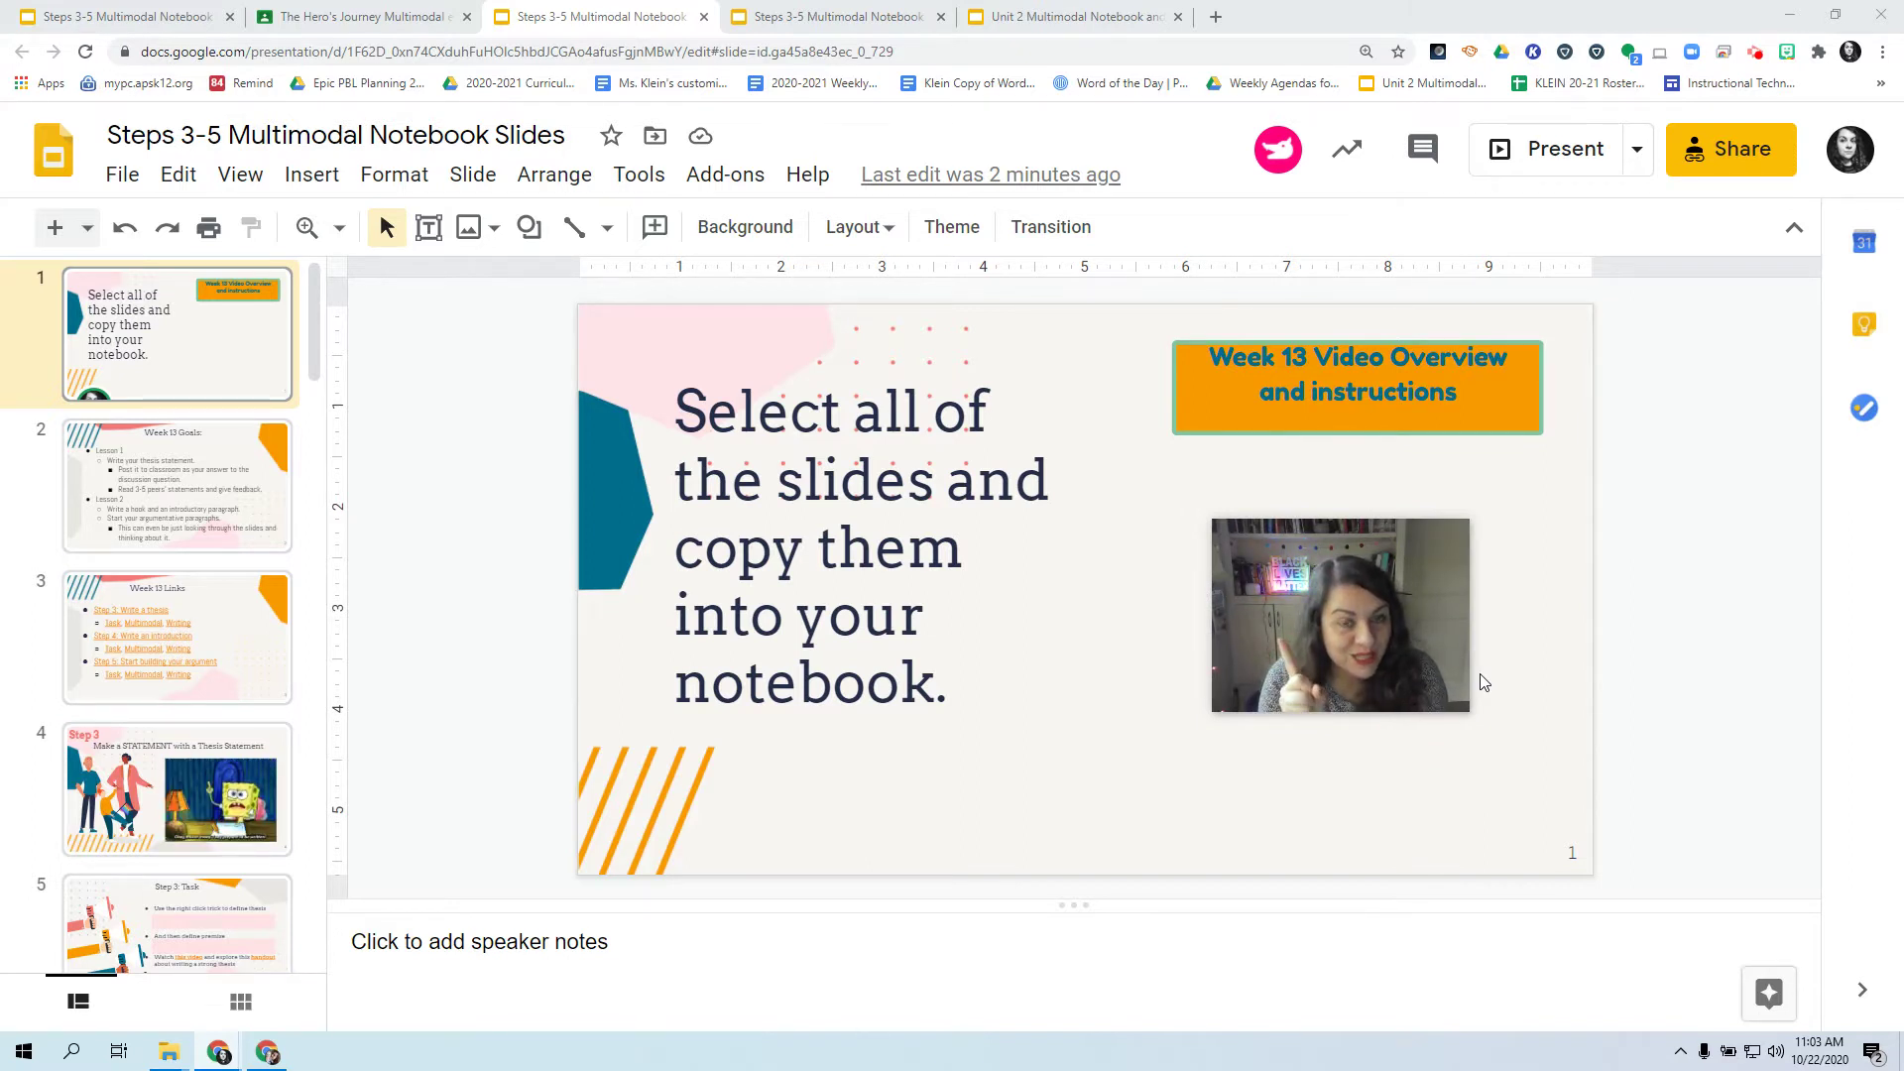
drag(1445, 638, 1771, 264)
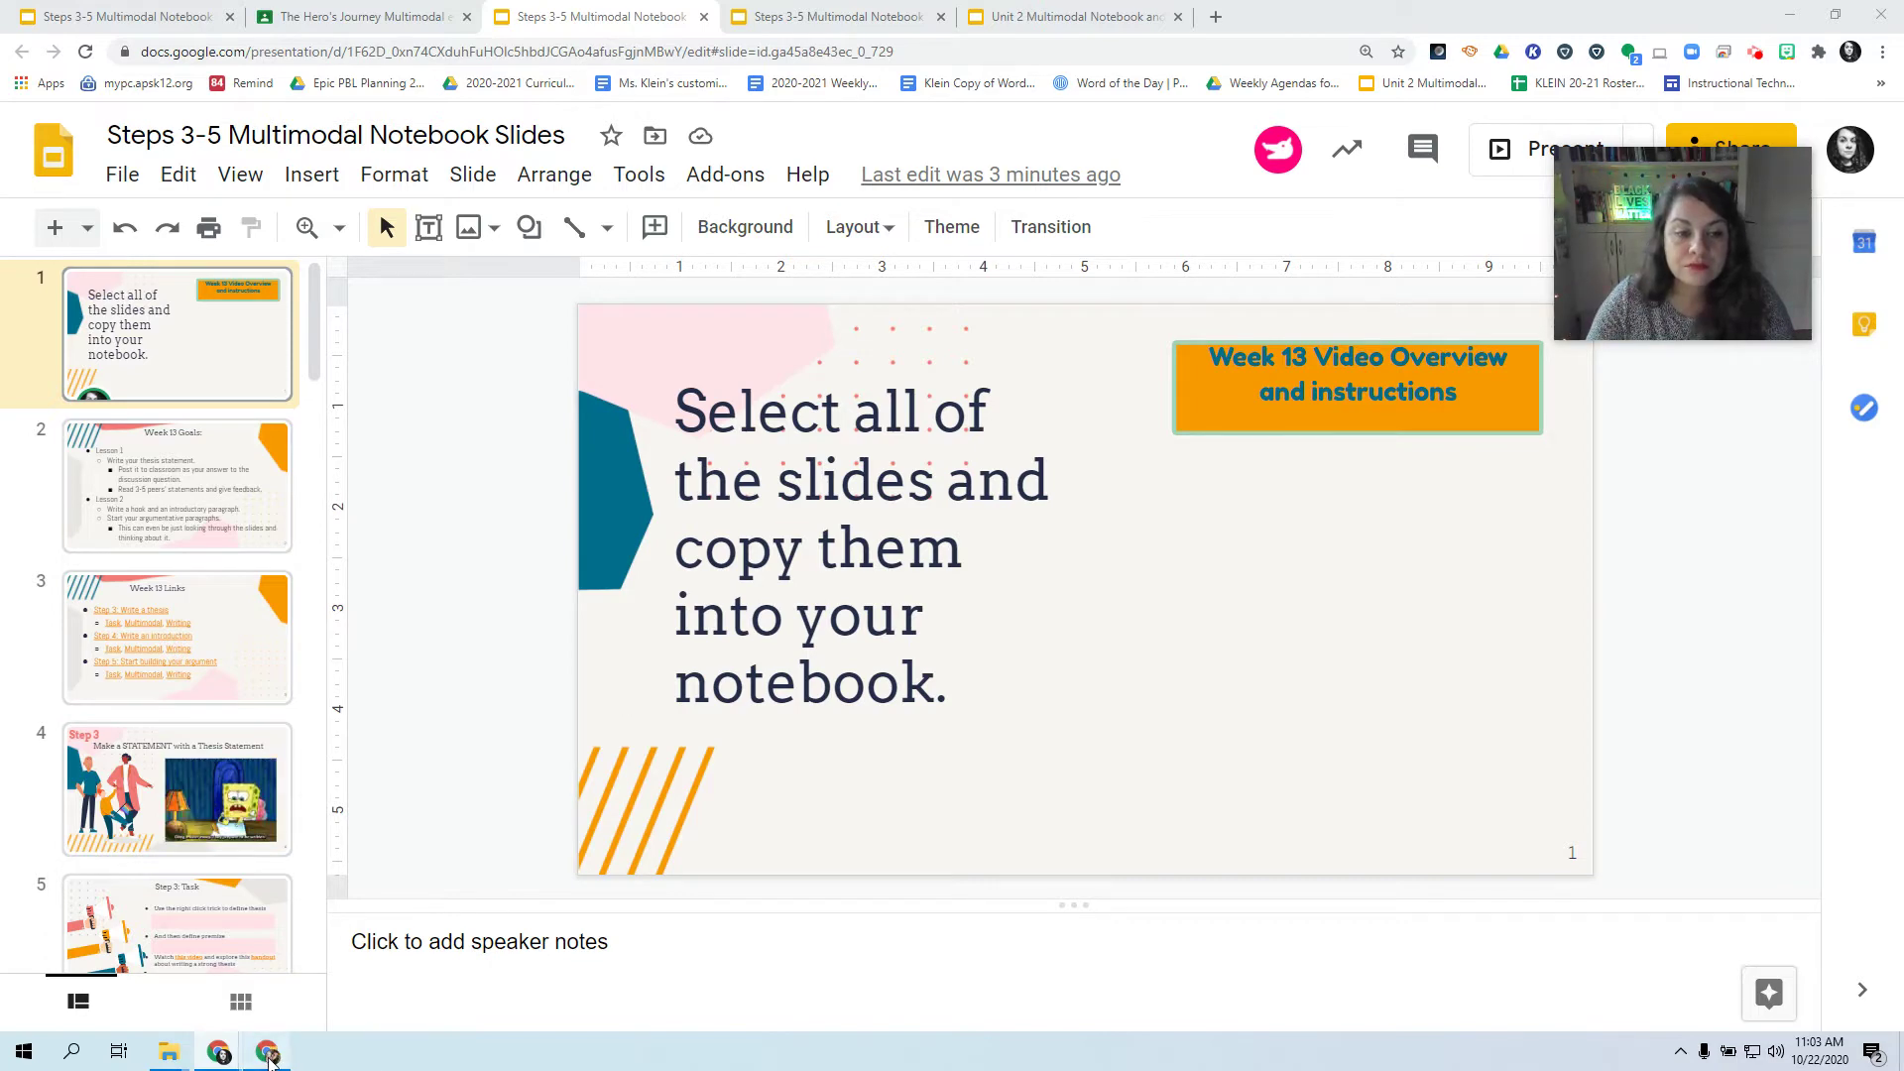
Open the student's Unit 2 notebook and review slides 19 through the blank slide 23.
key(alt+Tab)
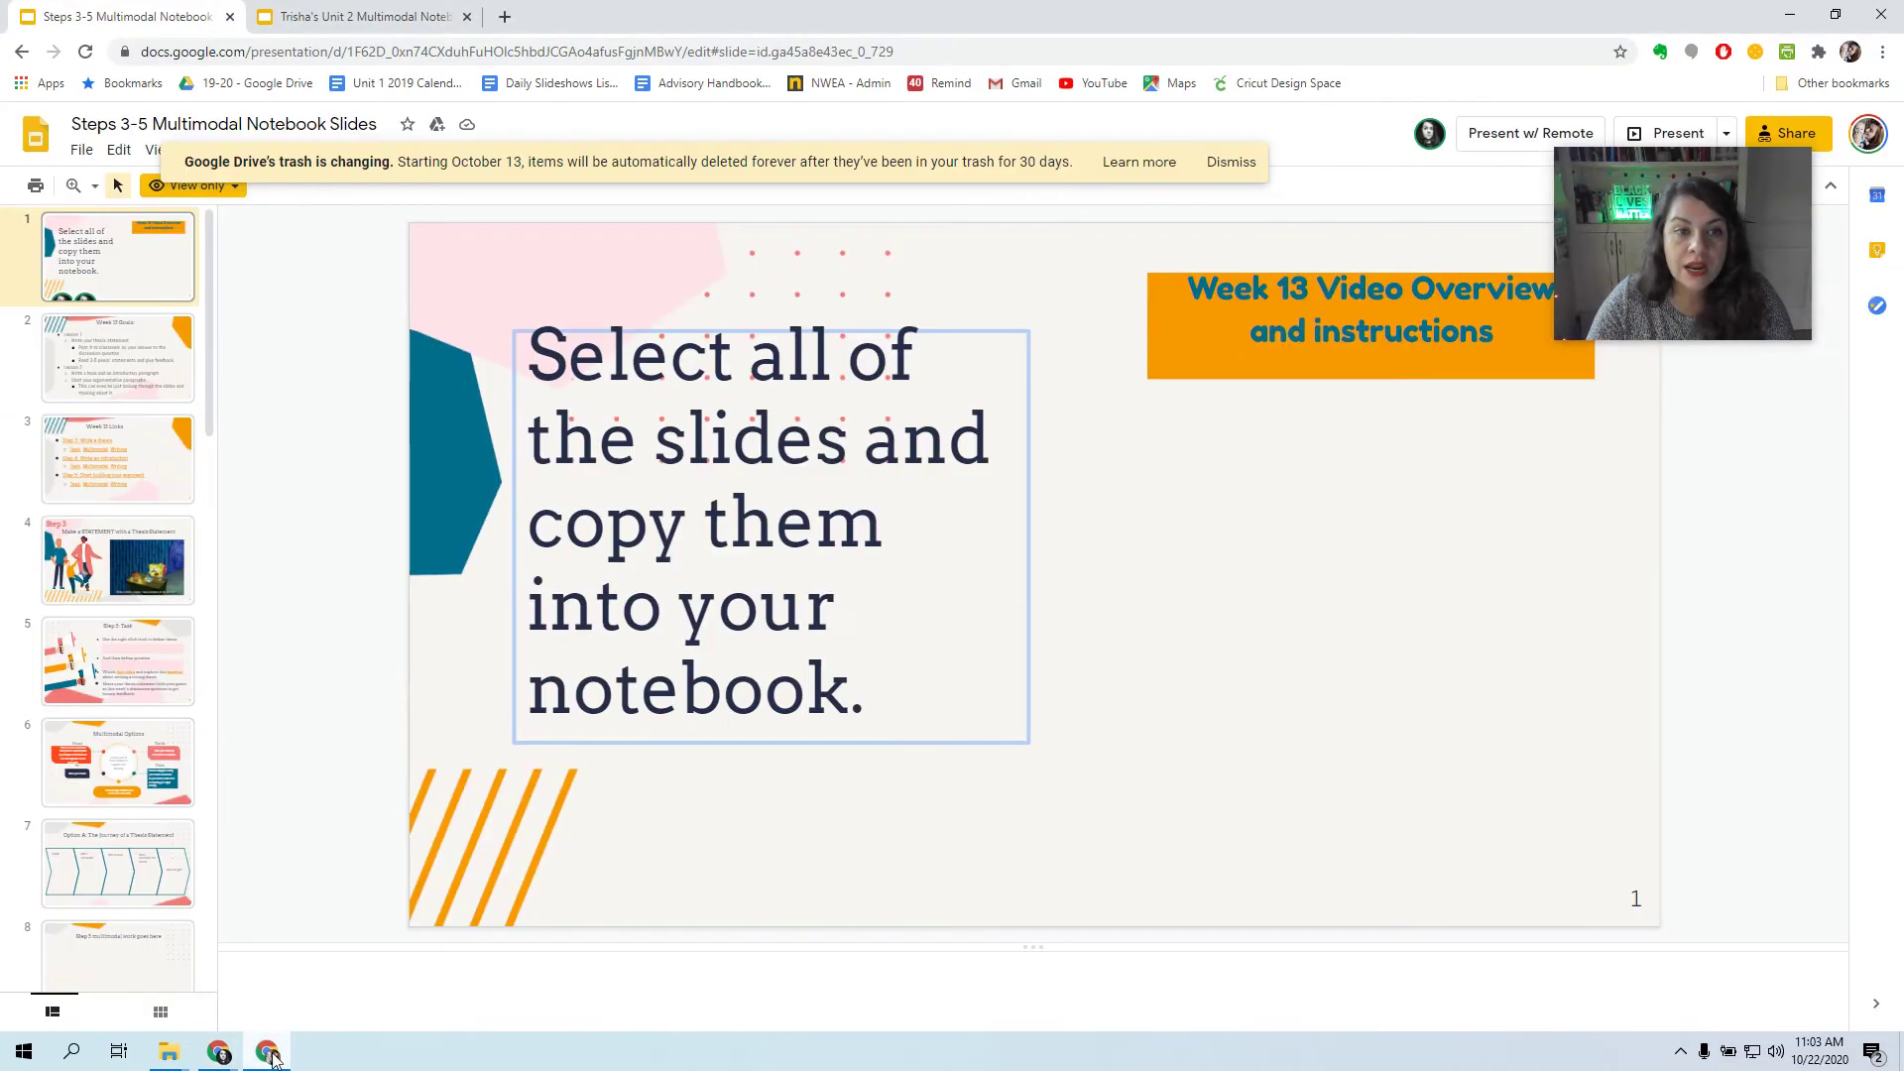
click(362, 17)
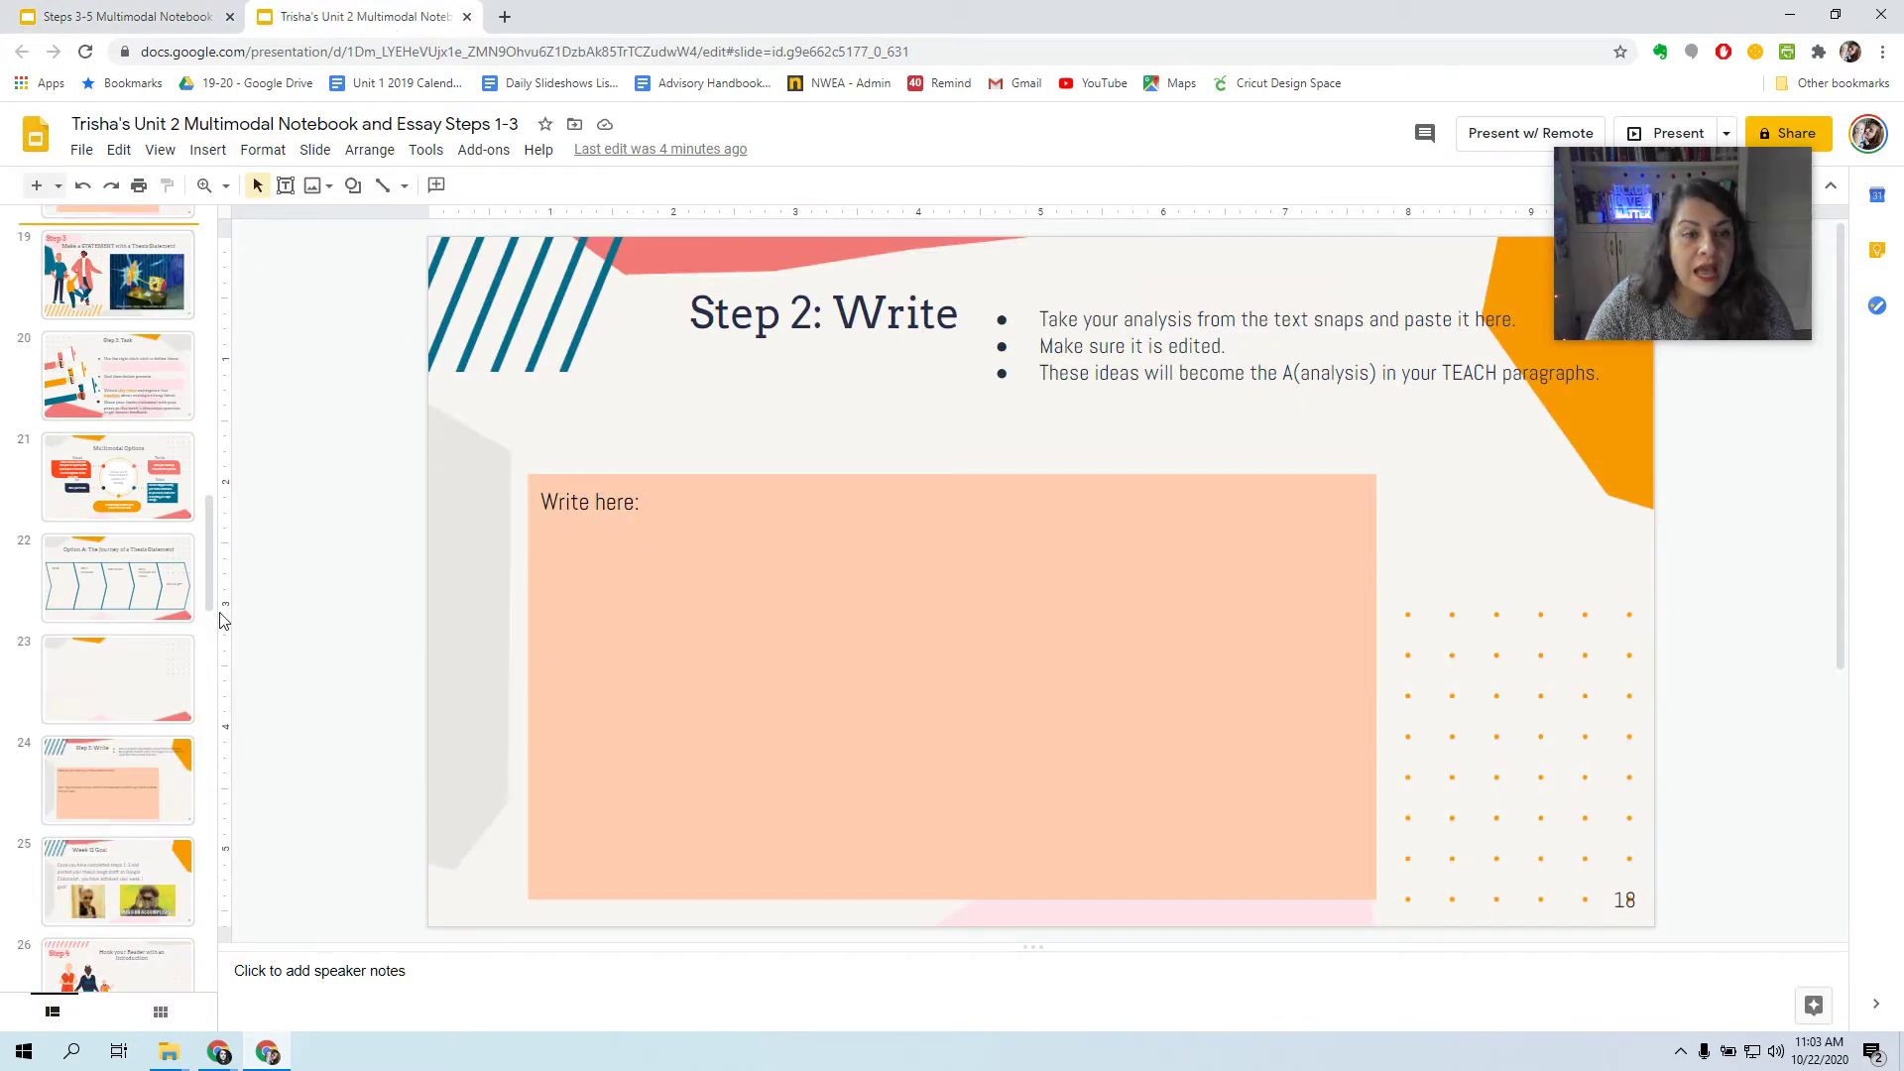
drag(211, 506, 217, 572)
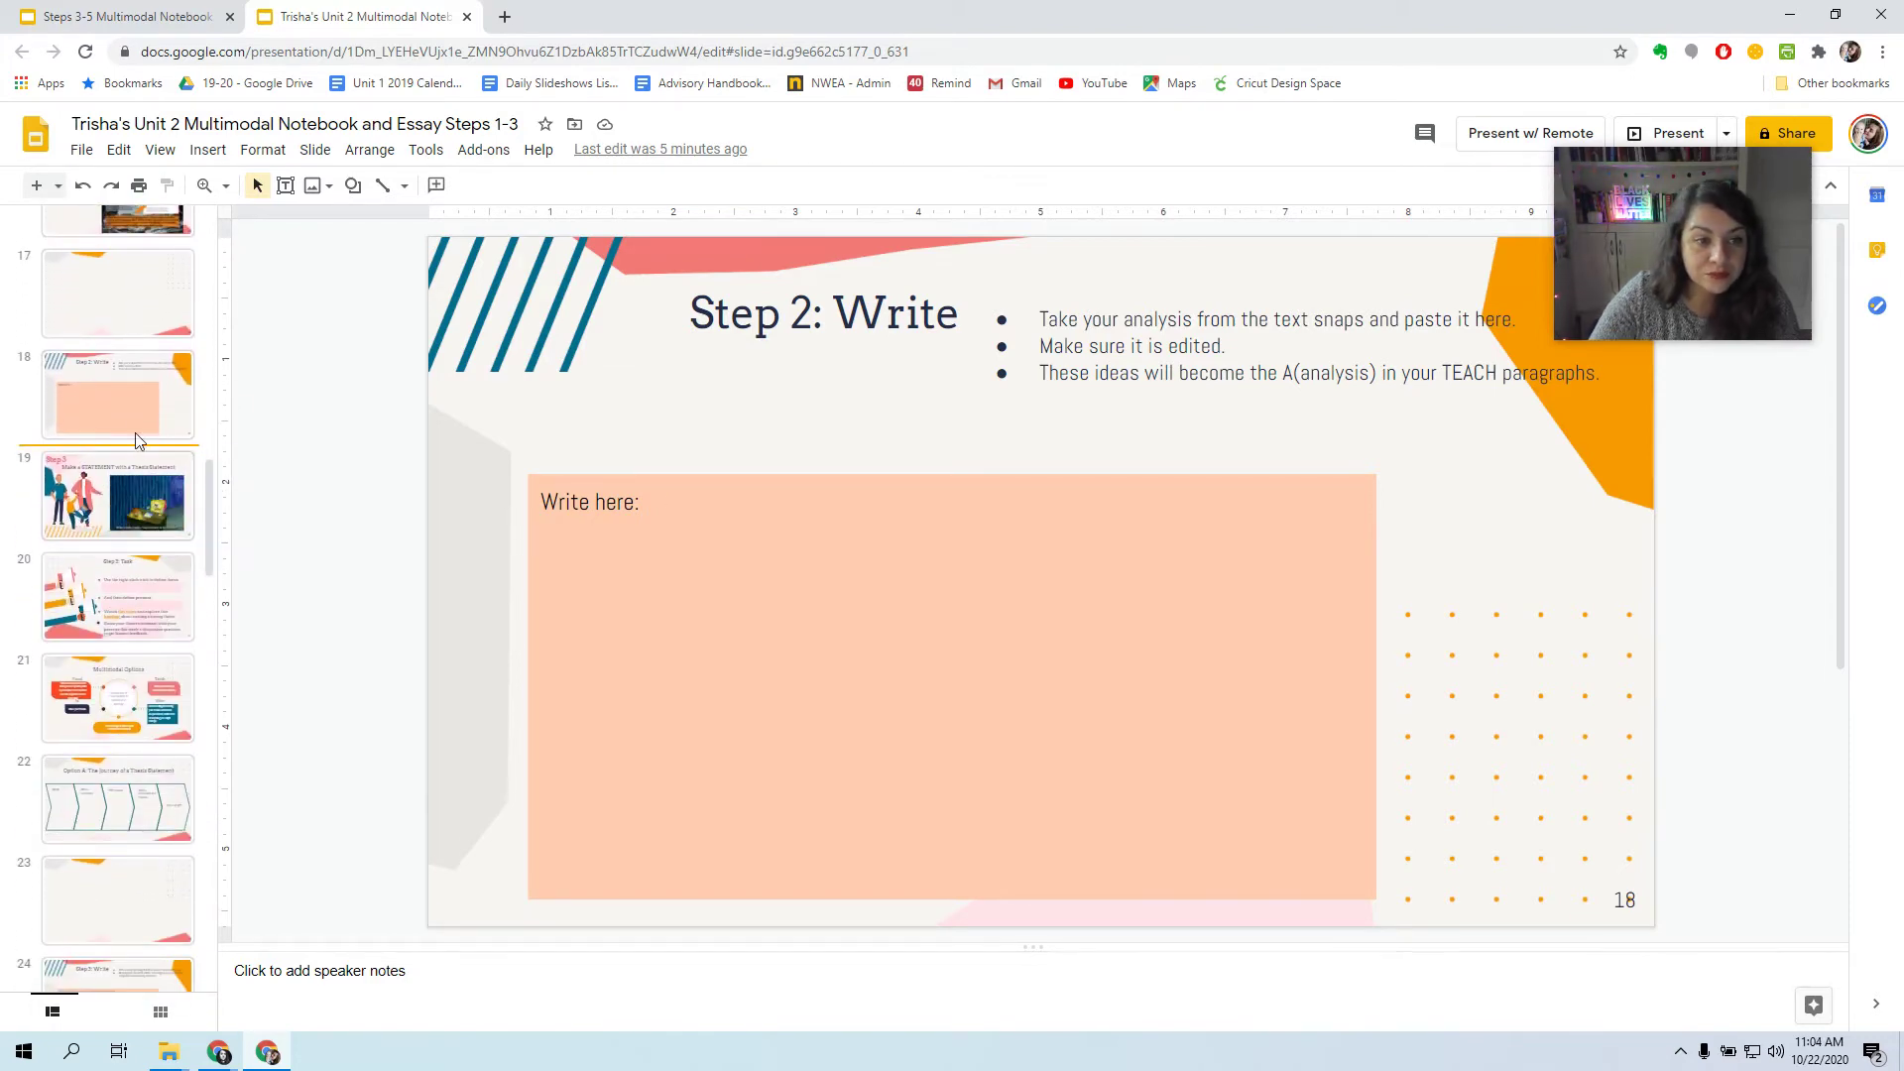
click(81, 486)
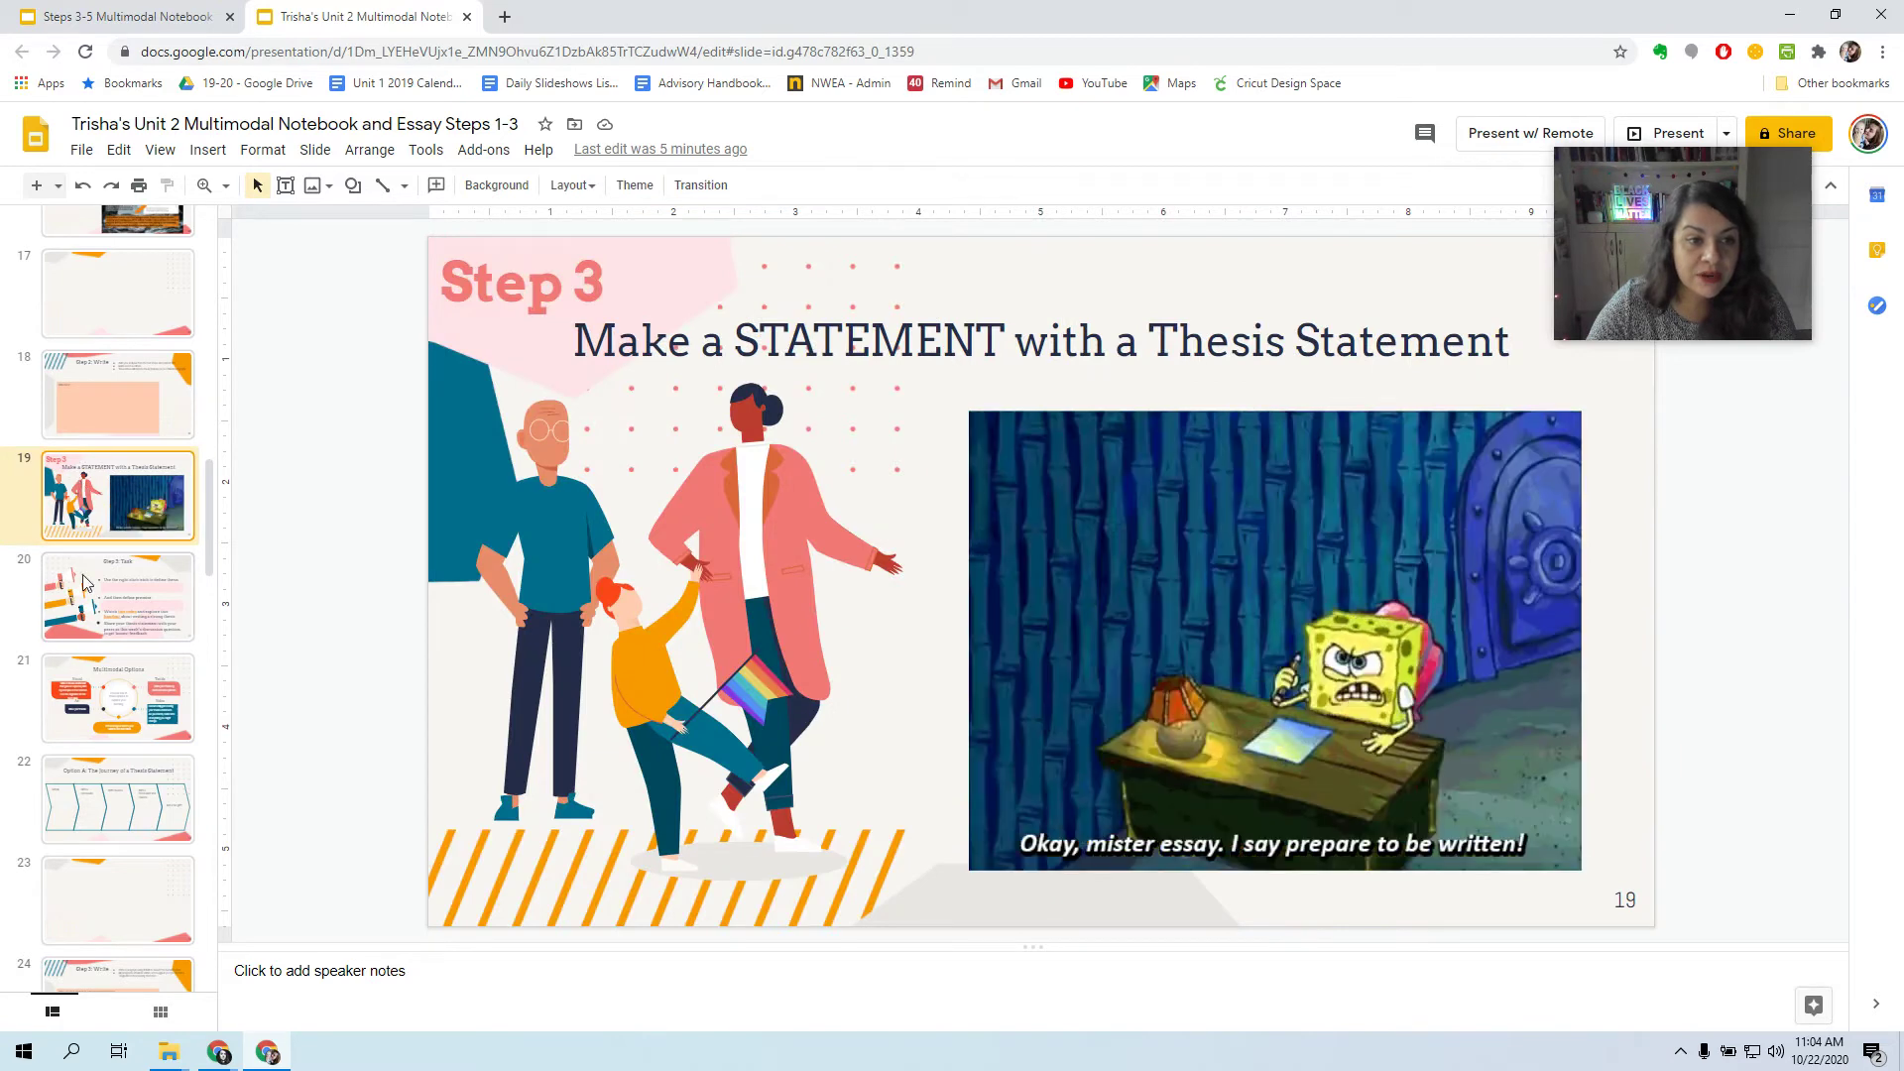
click(84, 578)
click(107, 738)
click(109, 825)
click(110, 890)
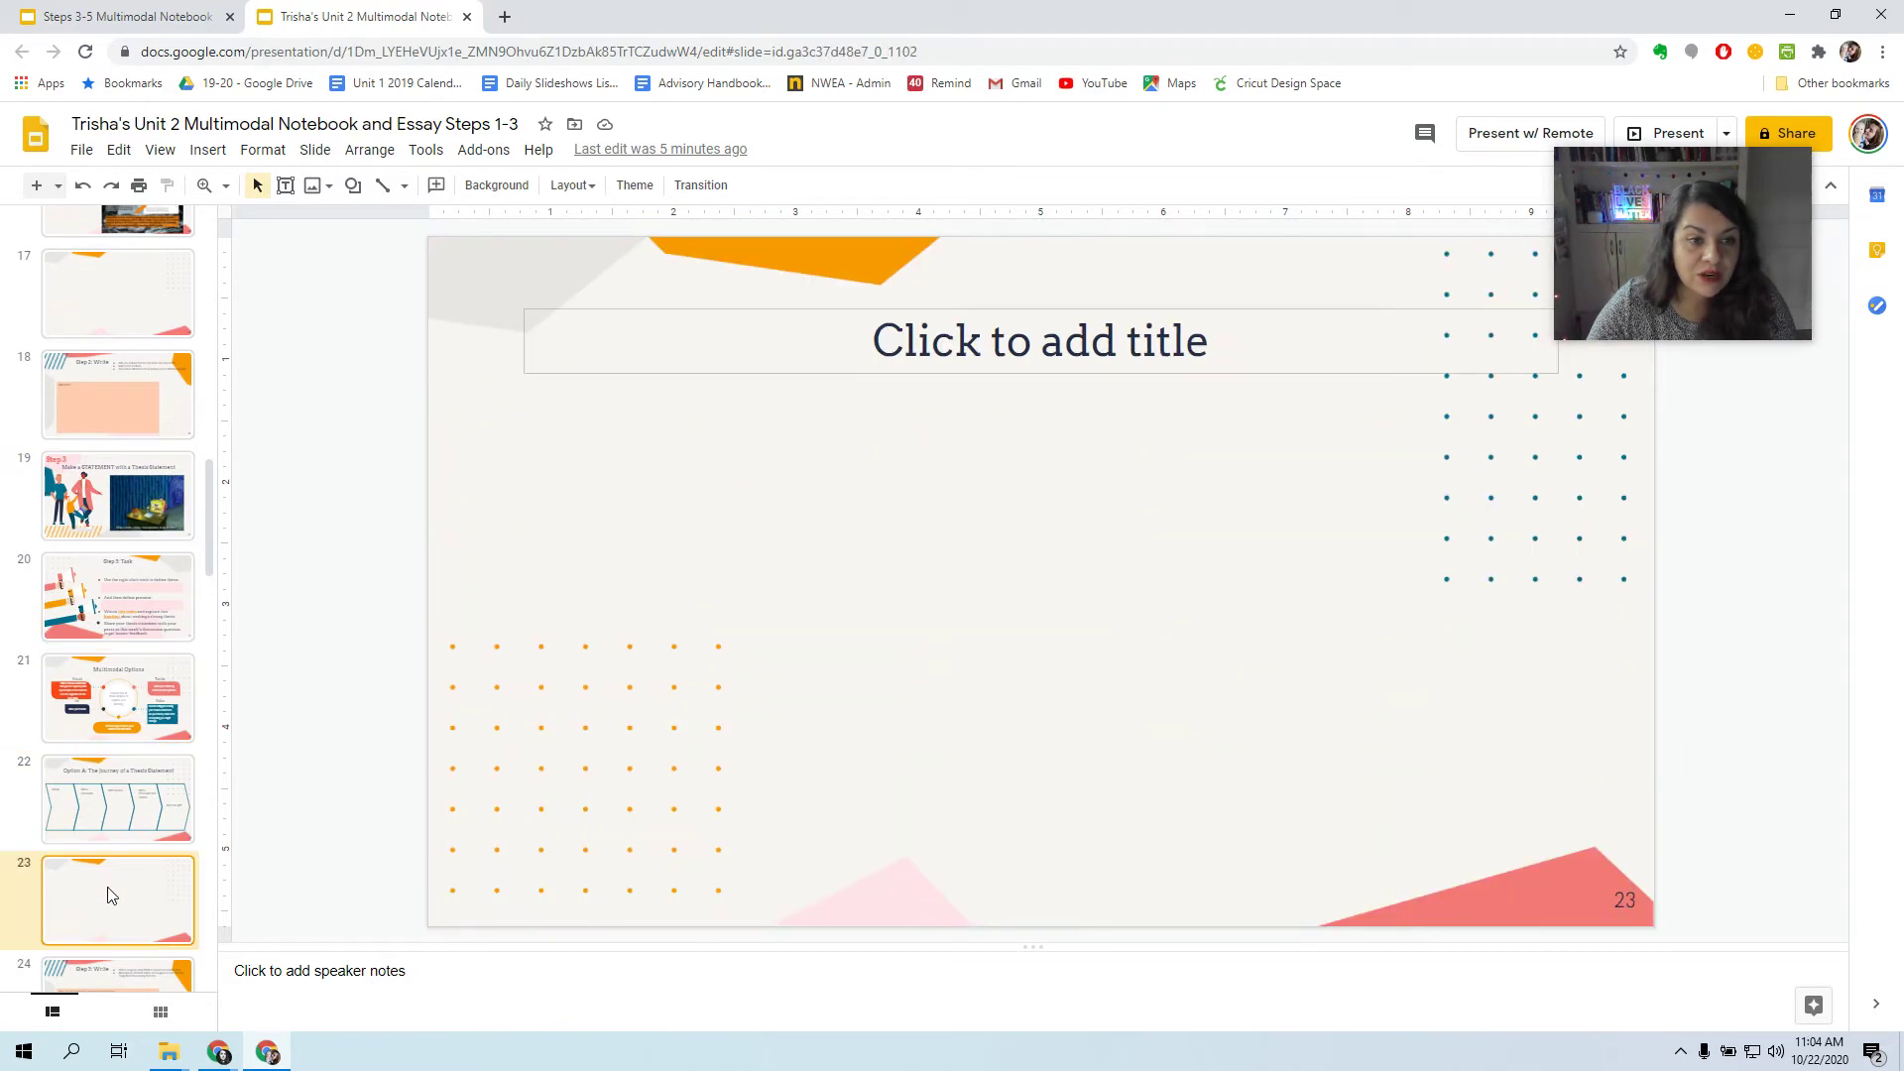
Check slide 24, Step 3: Write, then return to slide 19 after Step 2: Write.
scroll(133, 907, down, 2)
scroll(129, 895, down, 1)
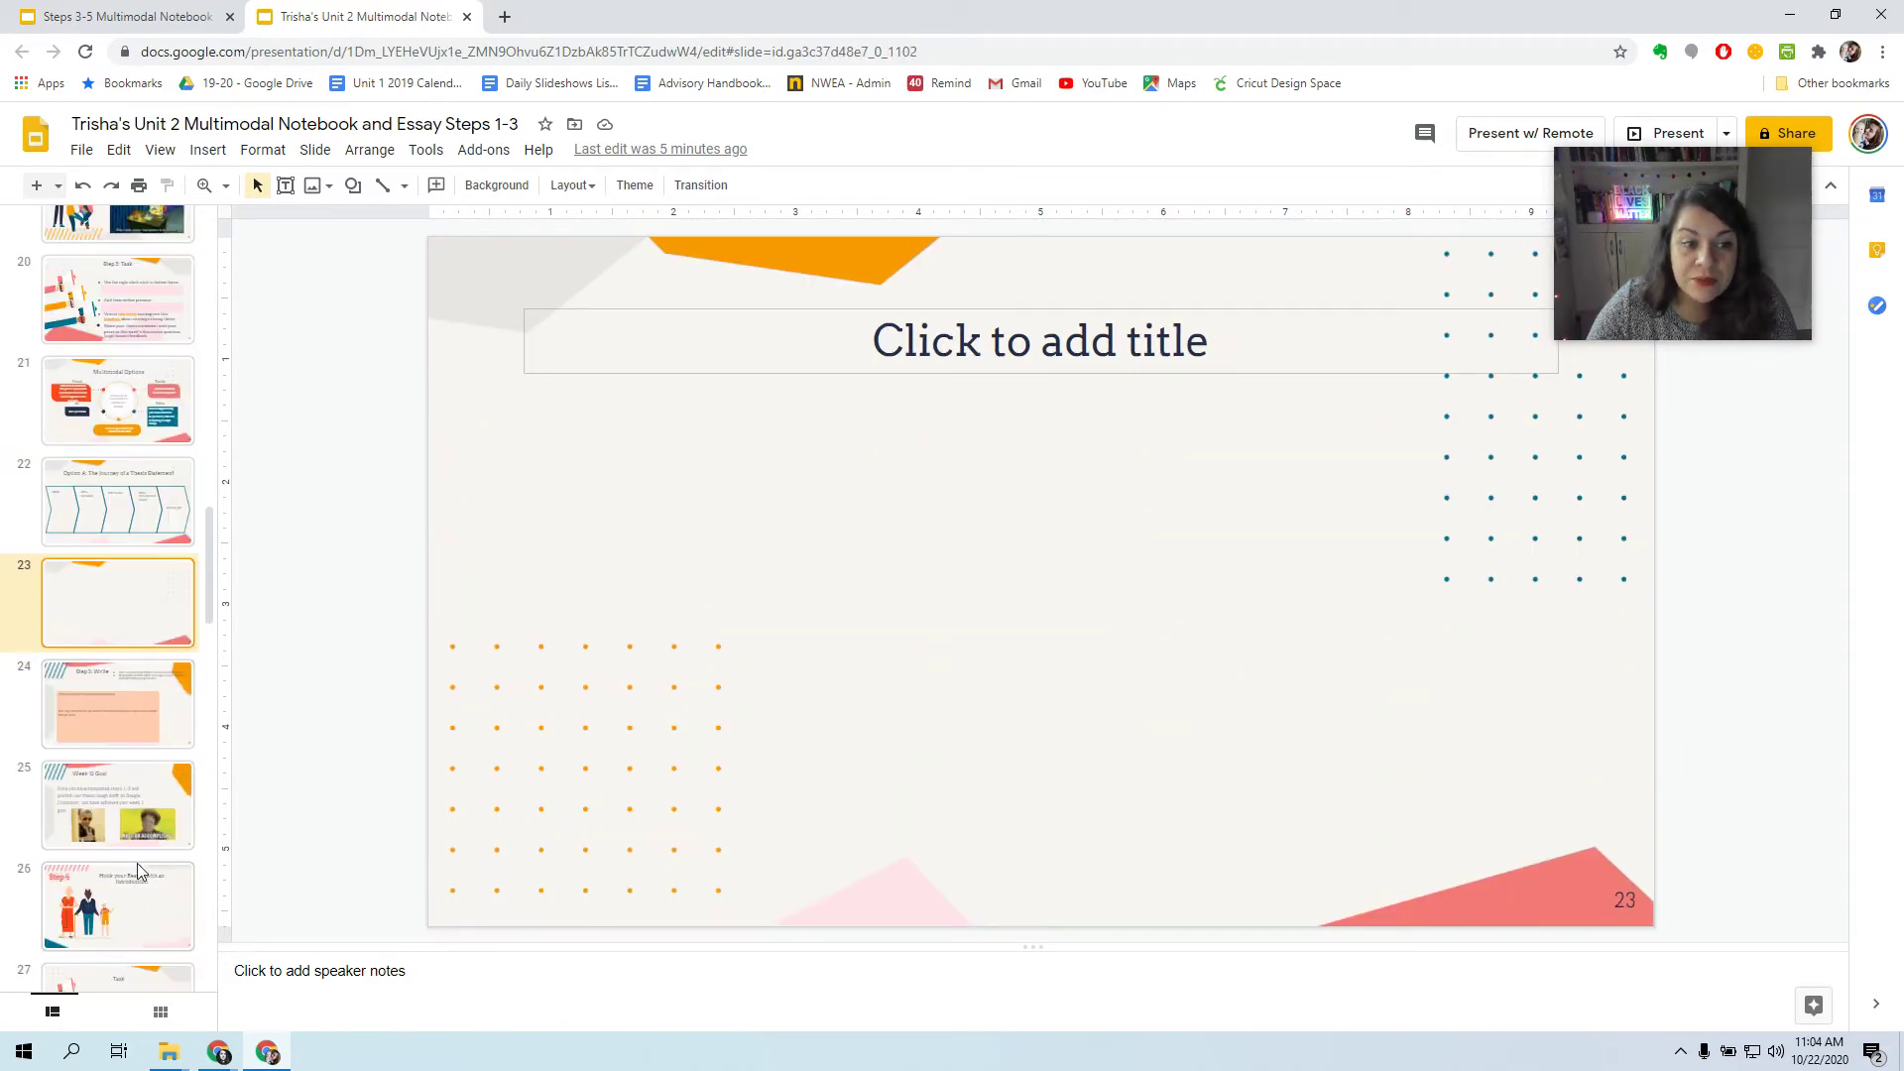
click(139, 734)
scroll(137, 712, up, 4)
scroll(139, 615, up, 2)
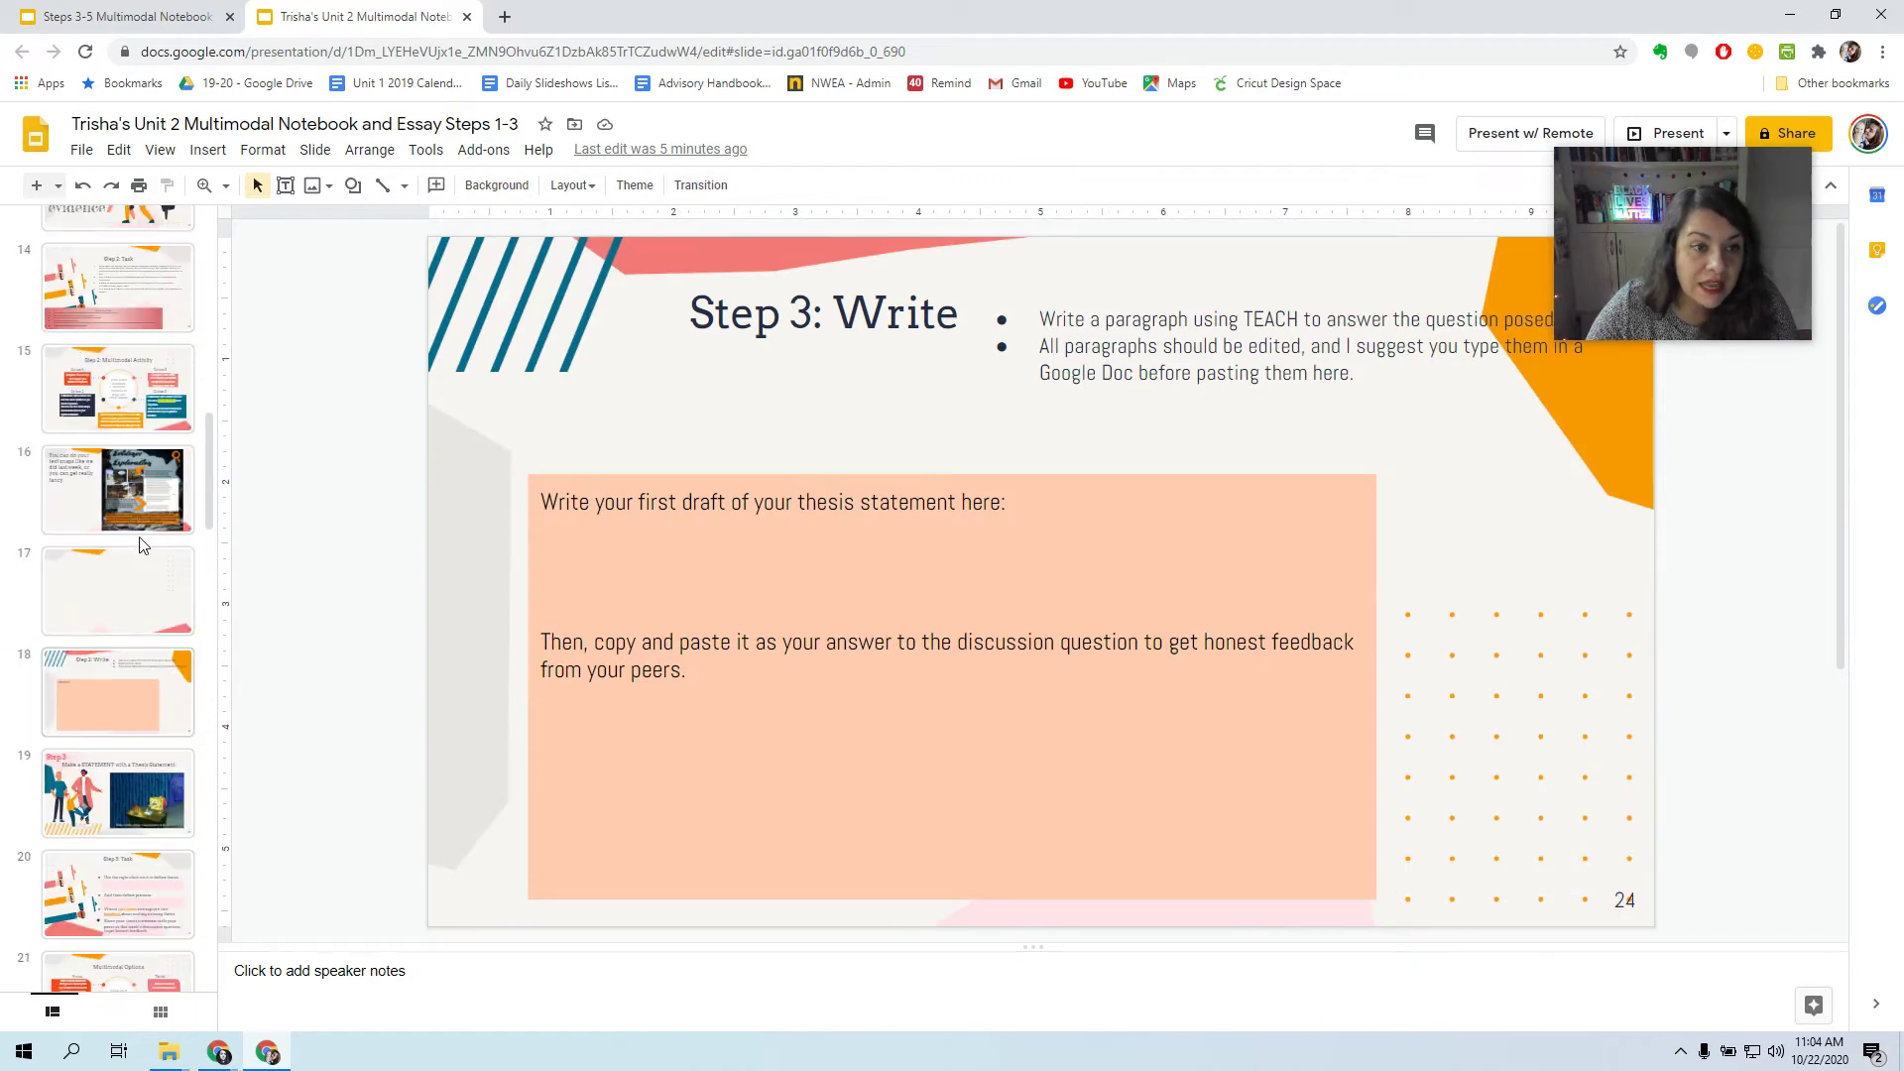
click(131, 671)
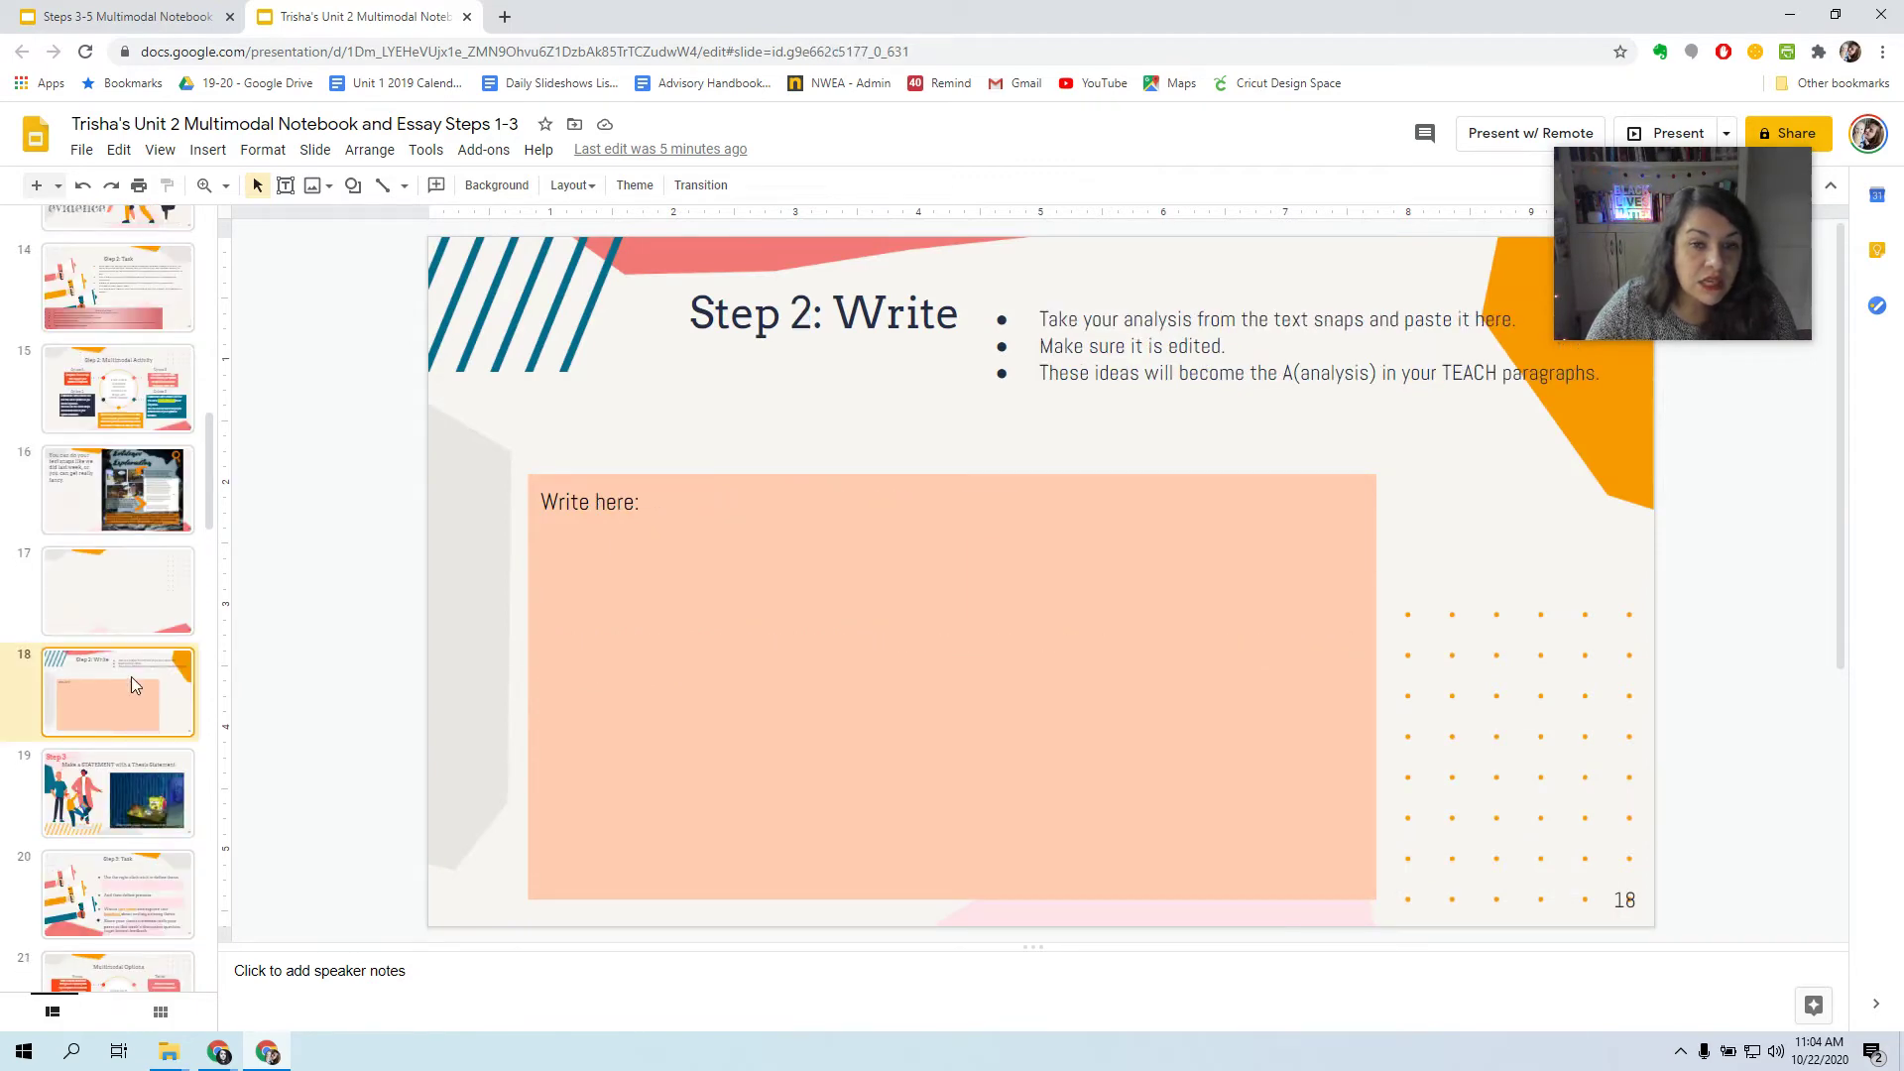
click(136, 758)
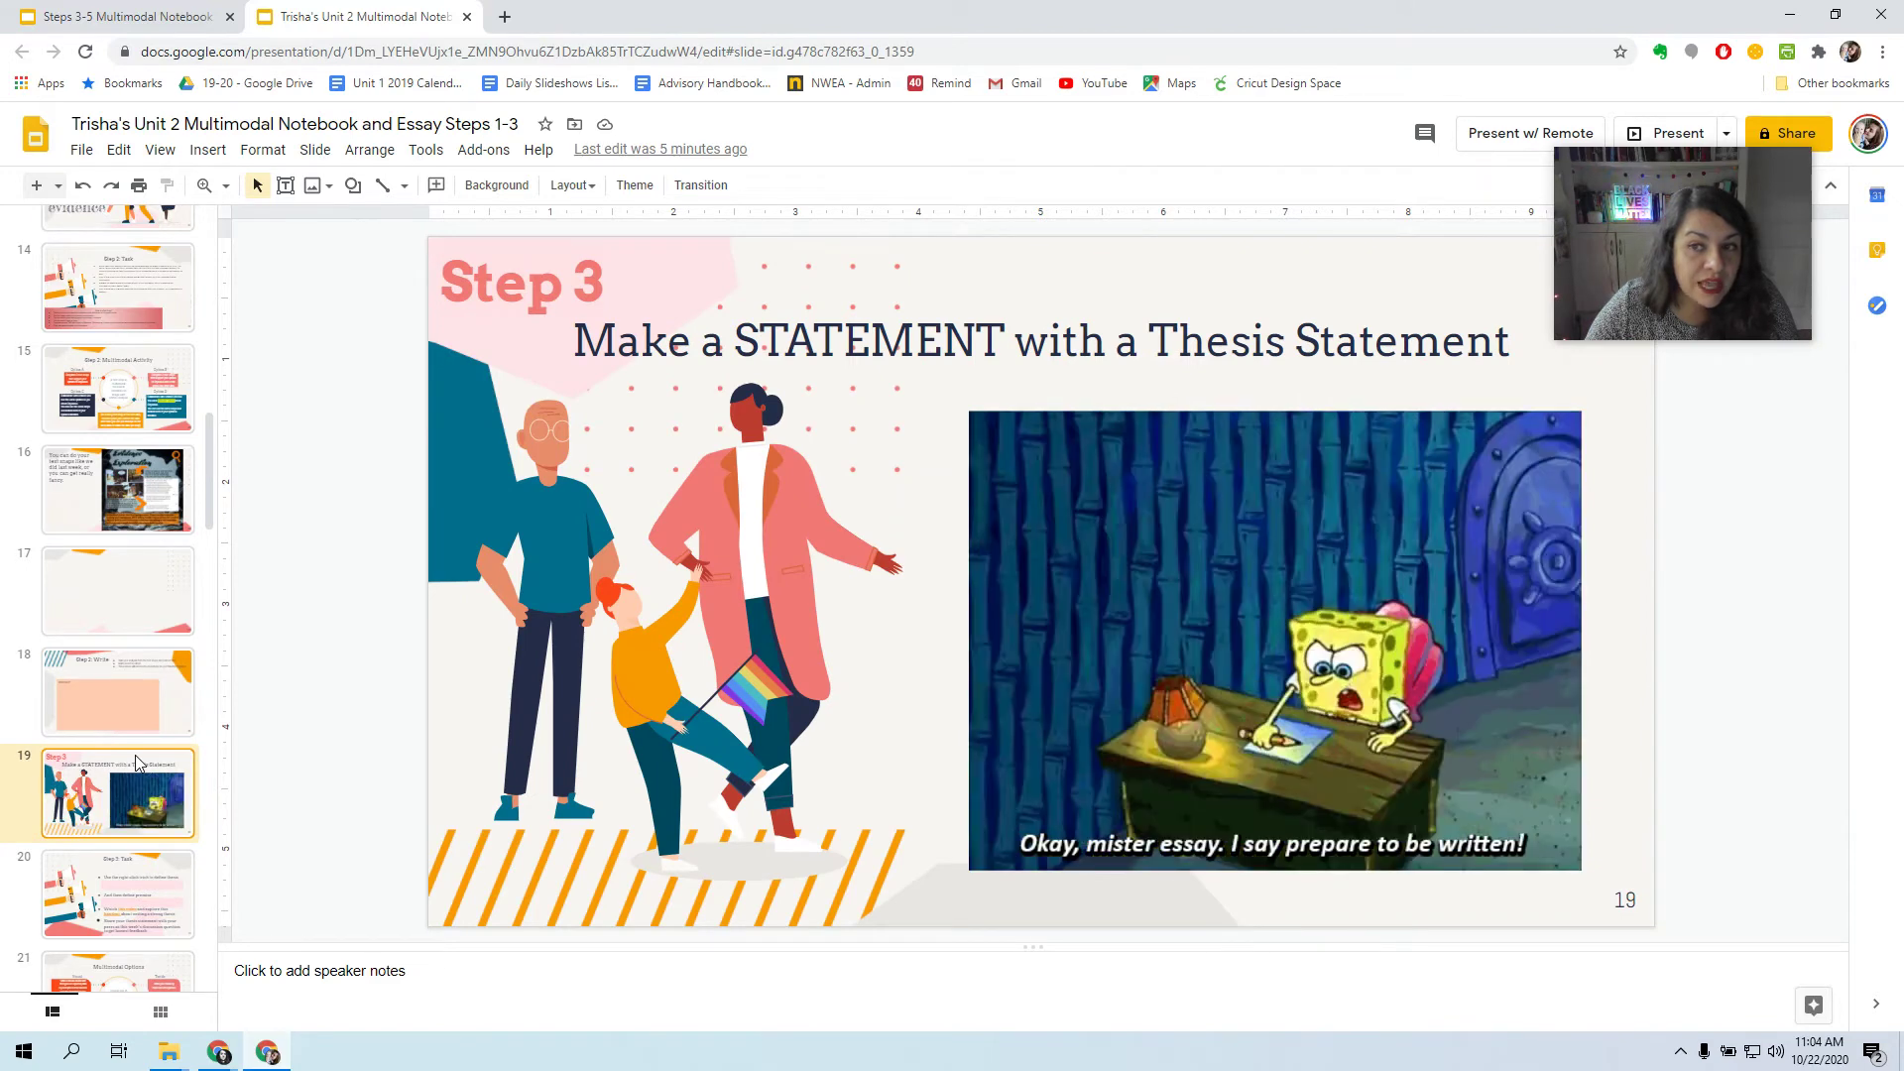
scroll(135, 754, down, 2)
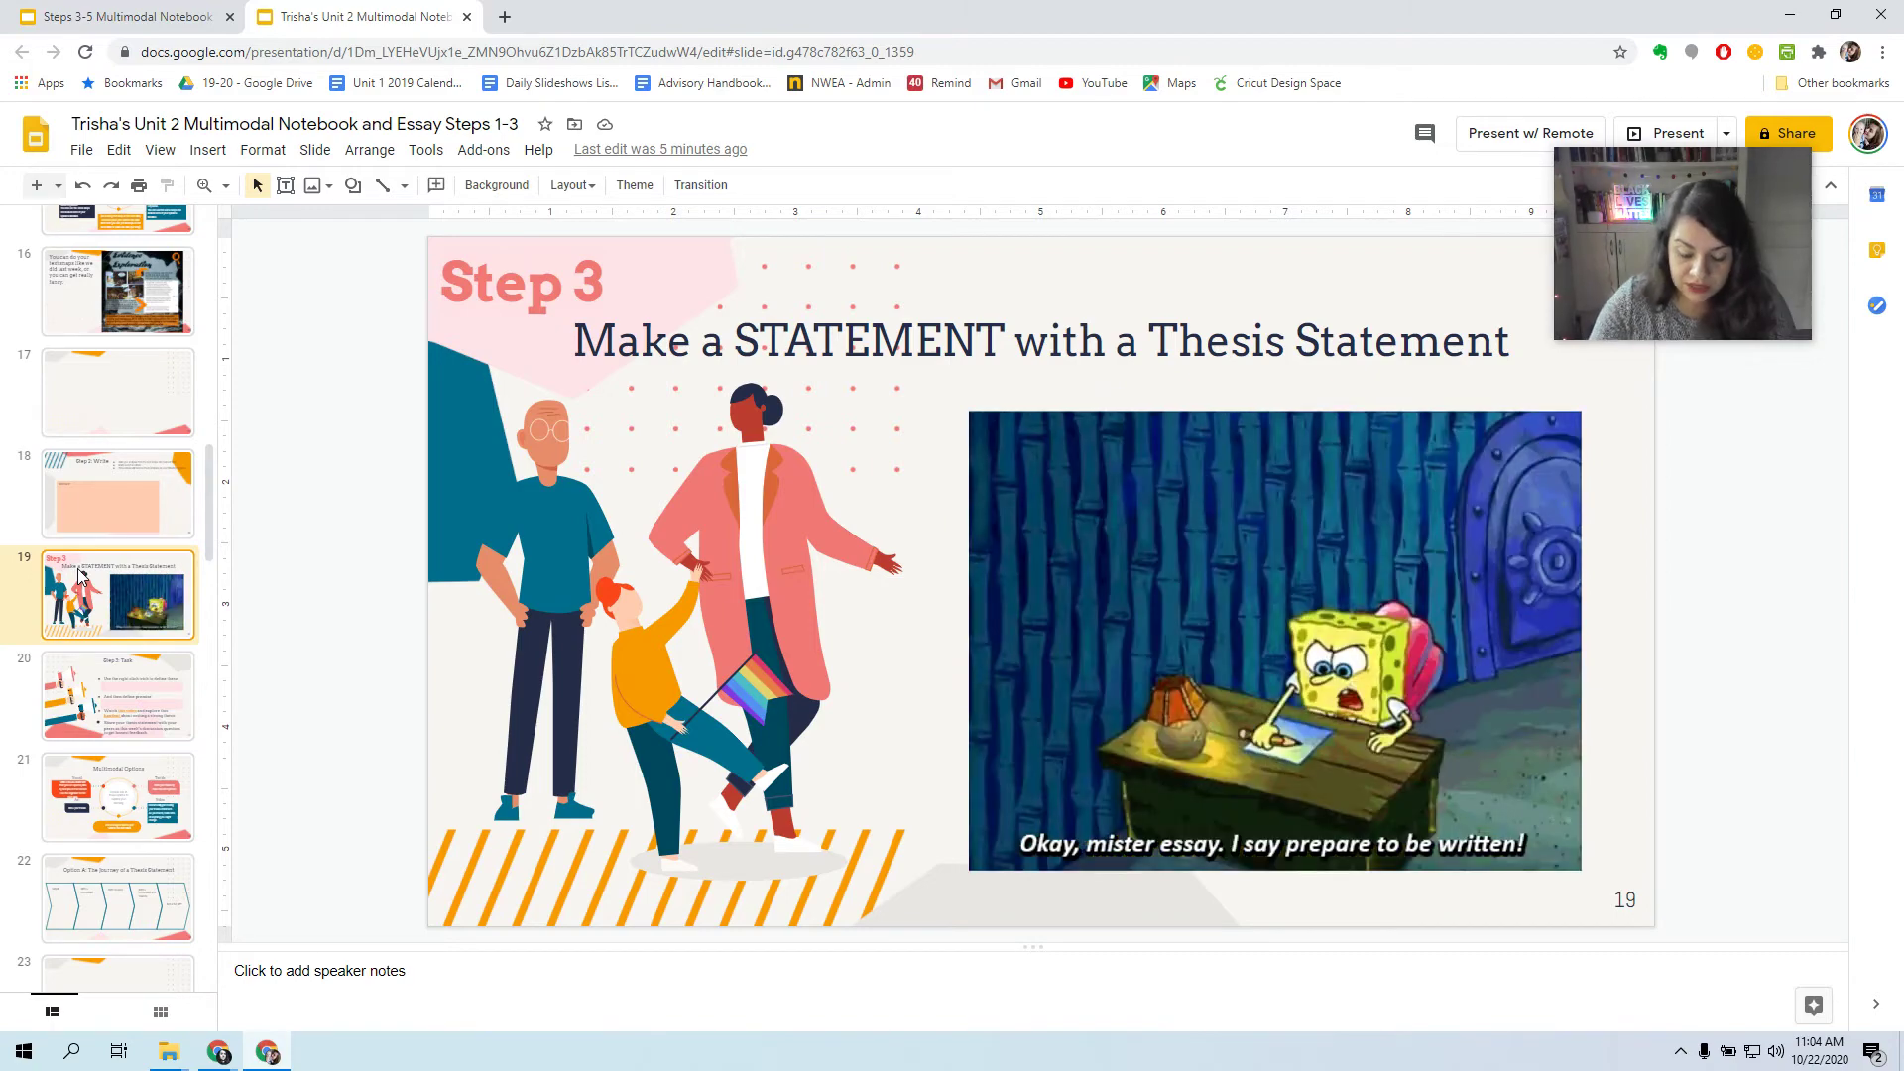
Delete the old Step 3, Option A, Week 12 Goal, Step 4 and Paragraph slides.
key(Delete)
key(Delete)
key(Delete)
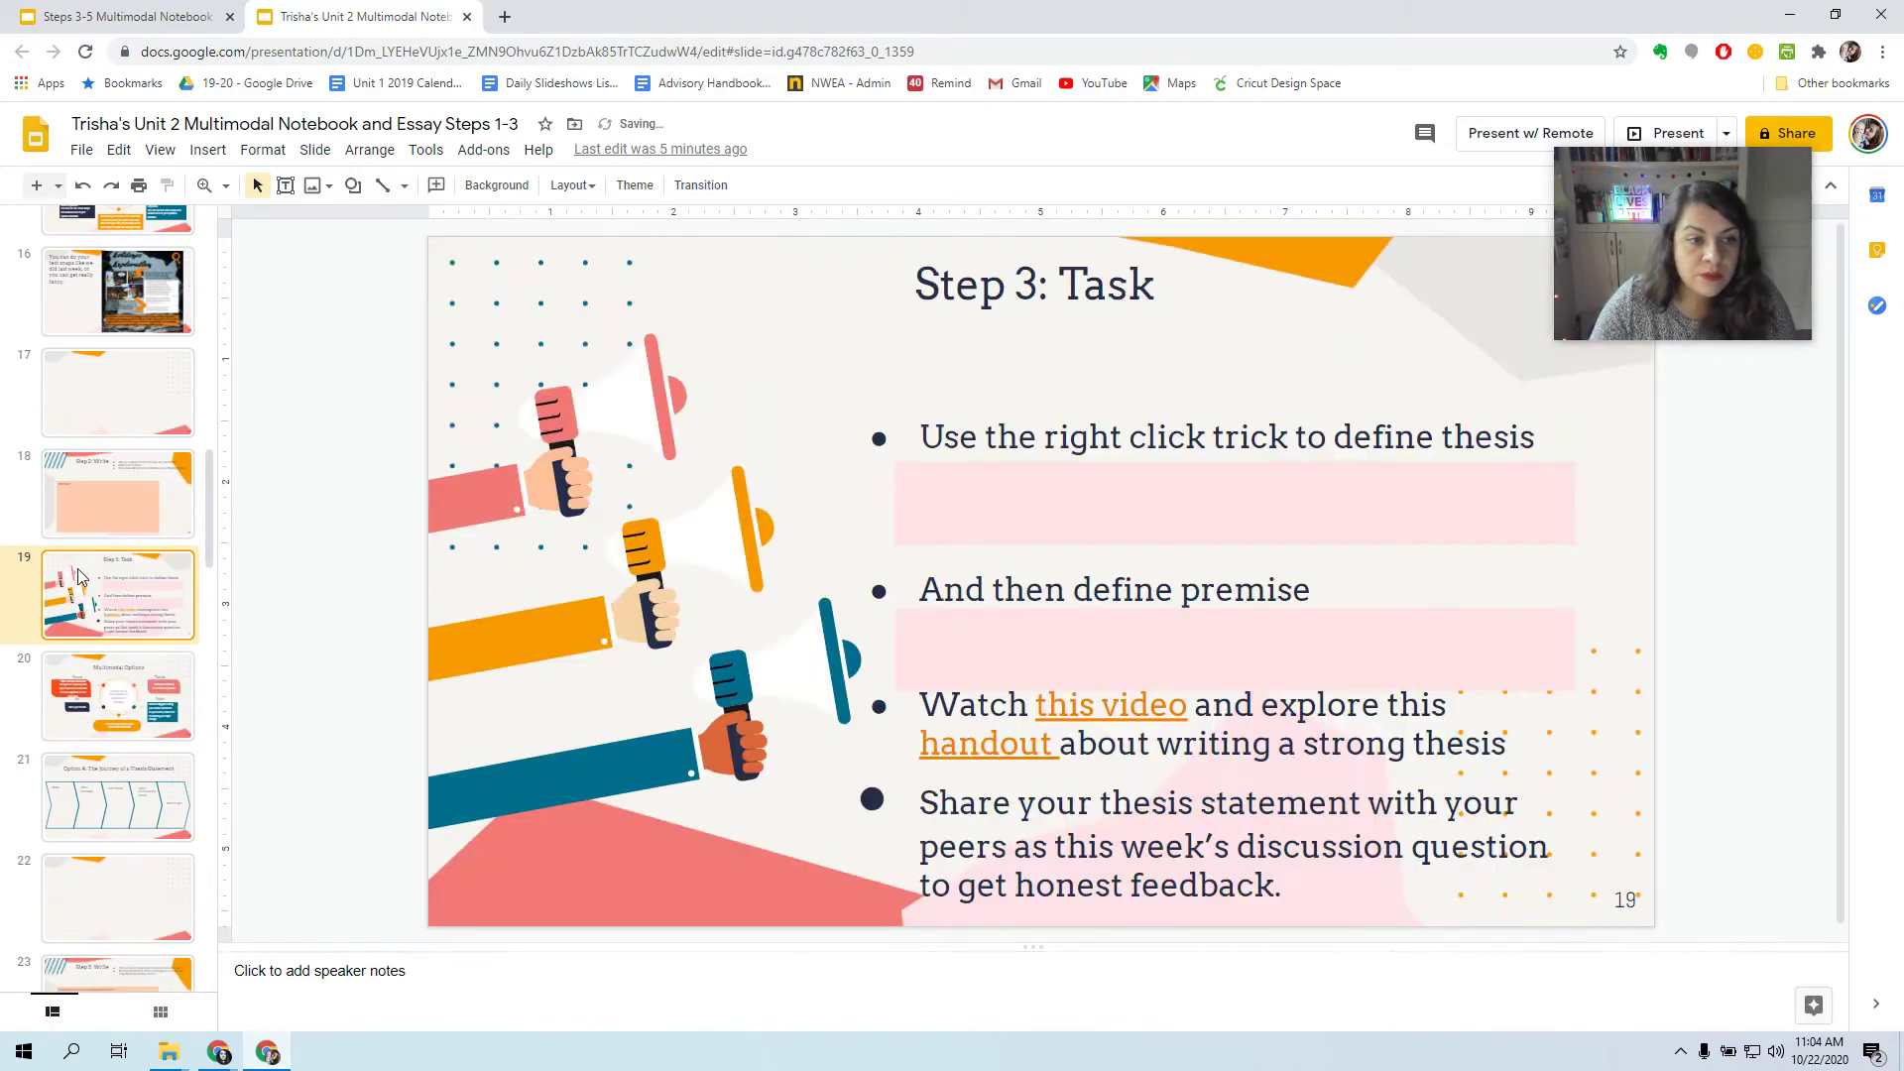
key(Delete)
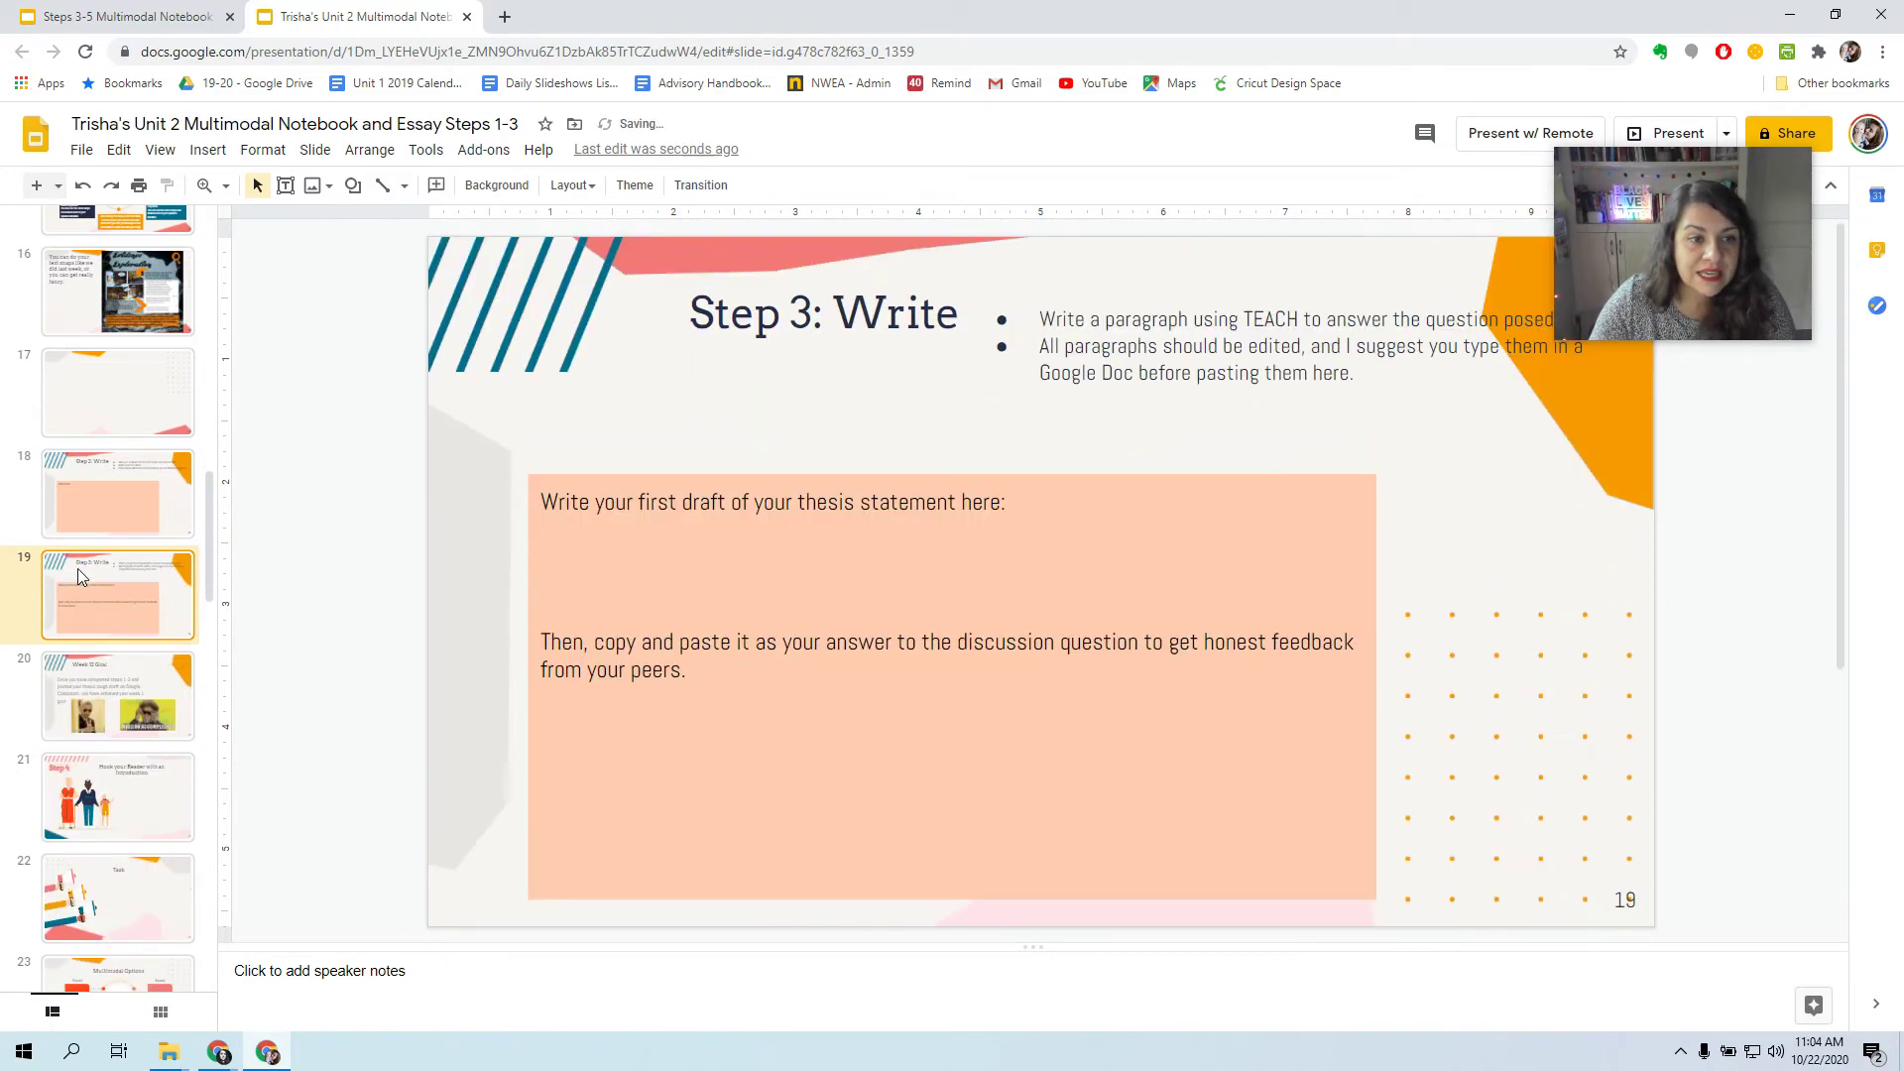
key(Delete)
key(Delete)
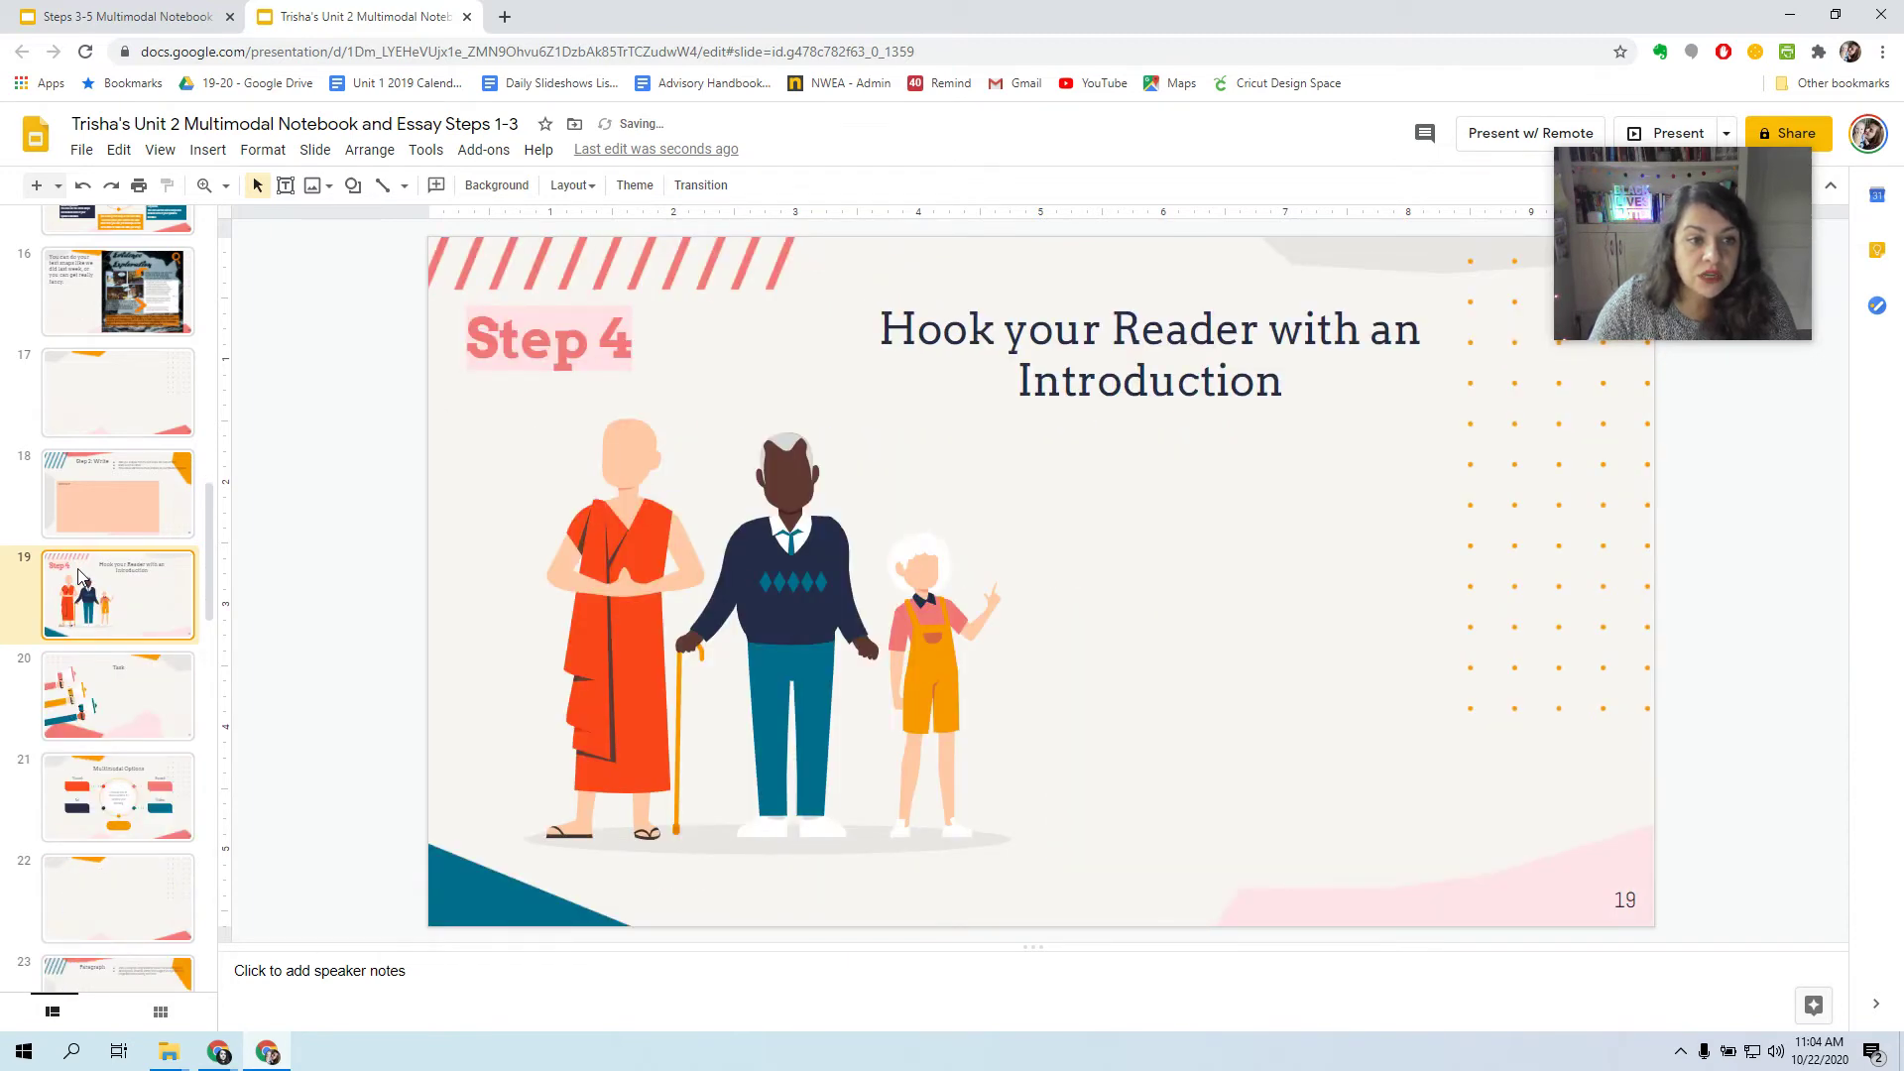
key(Delete)
key(Delete)
key(Delete)
key(Delete)
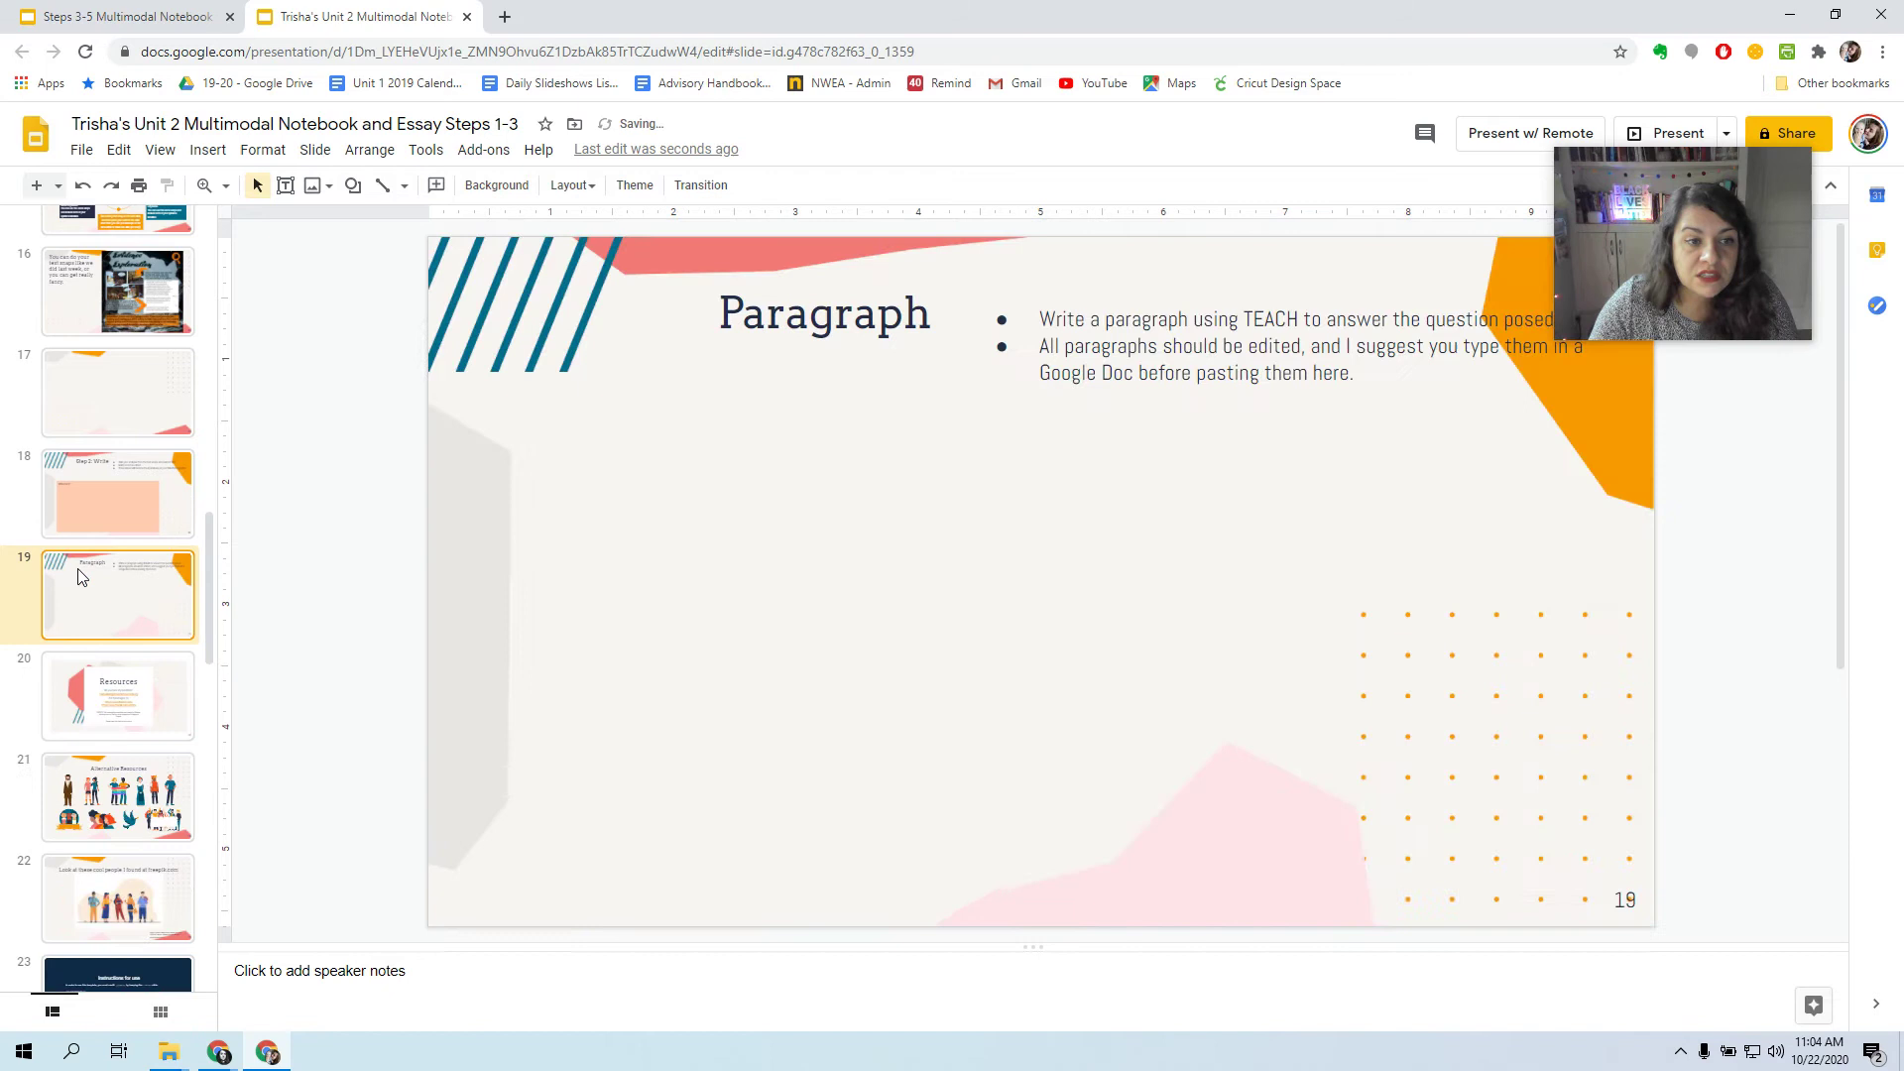
key(Delete)
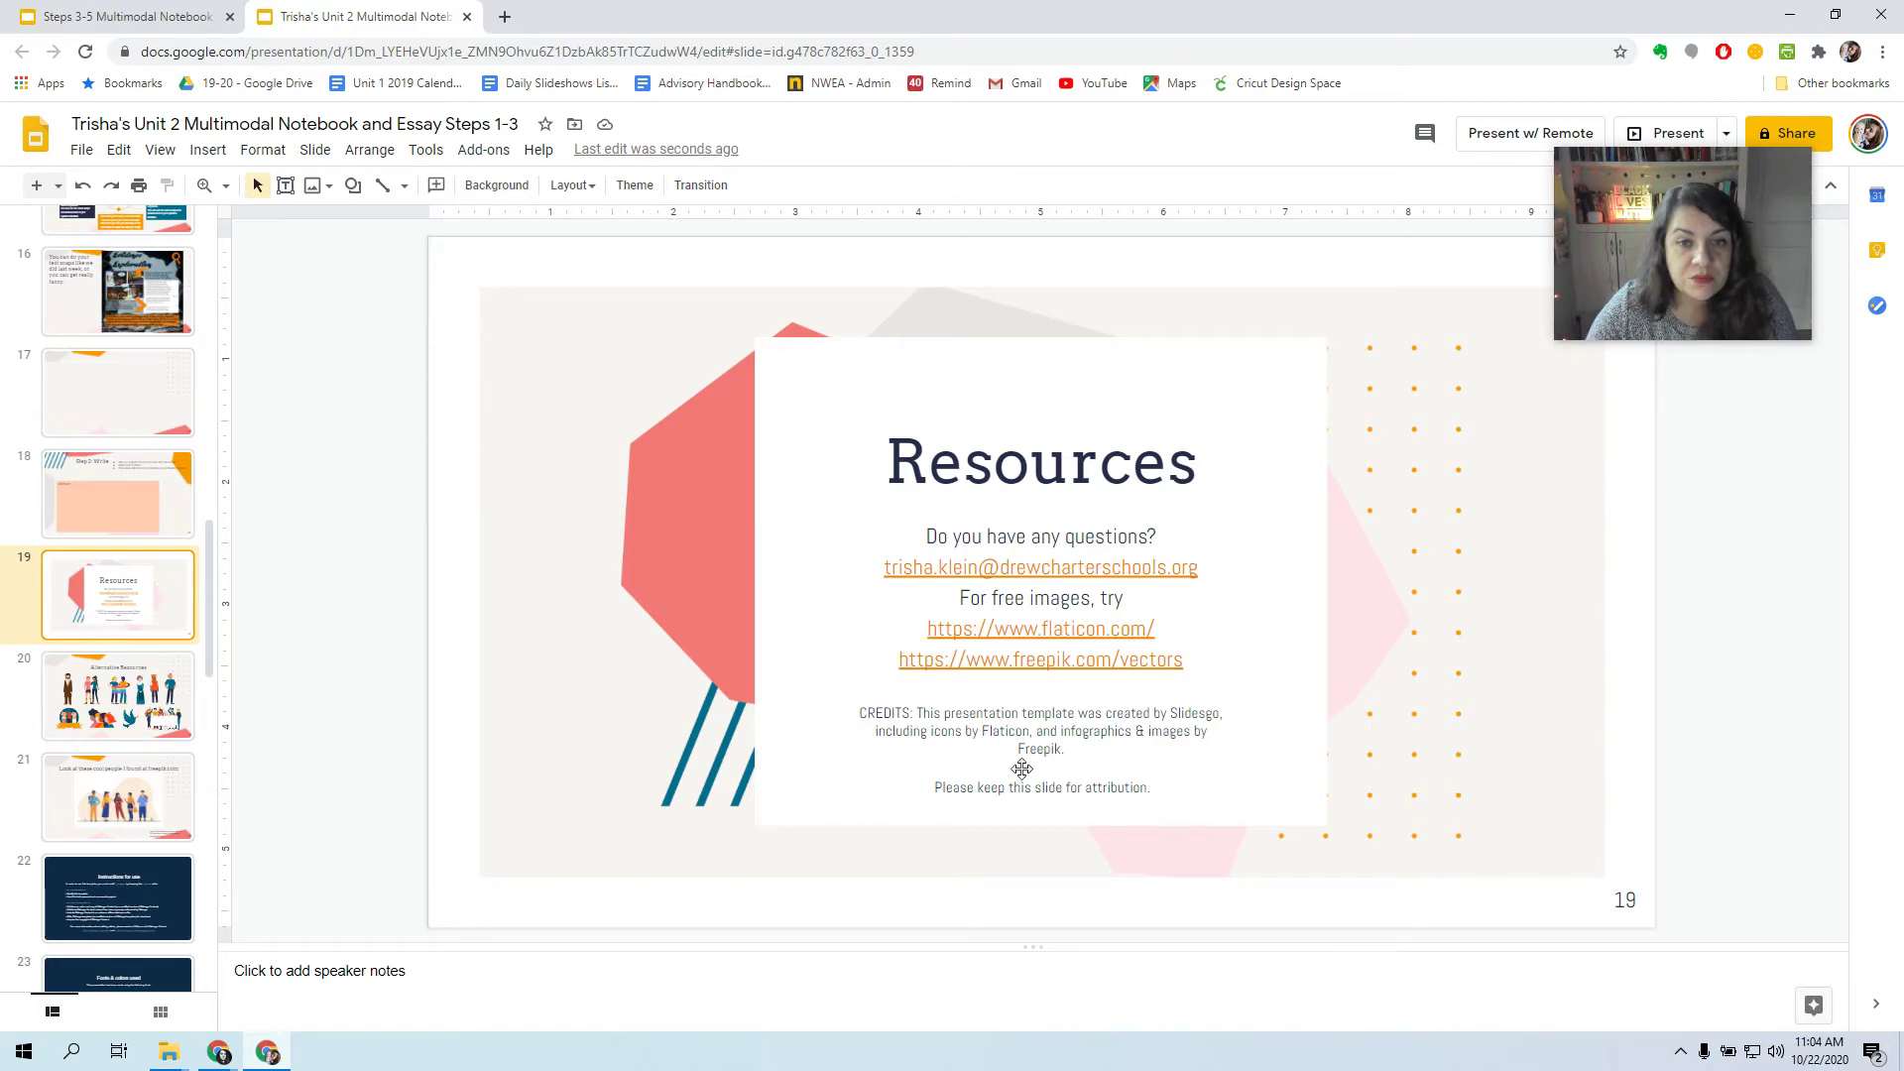
Review the remaining resource slides, then set the paste point right after slide 18, Step 2: Write.
click(147, 705)
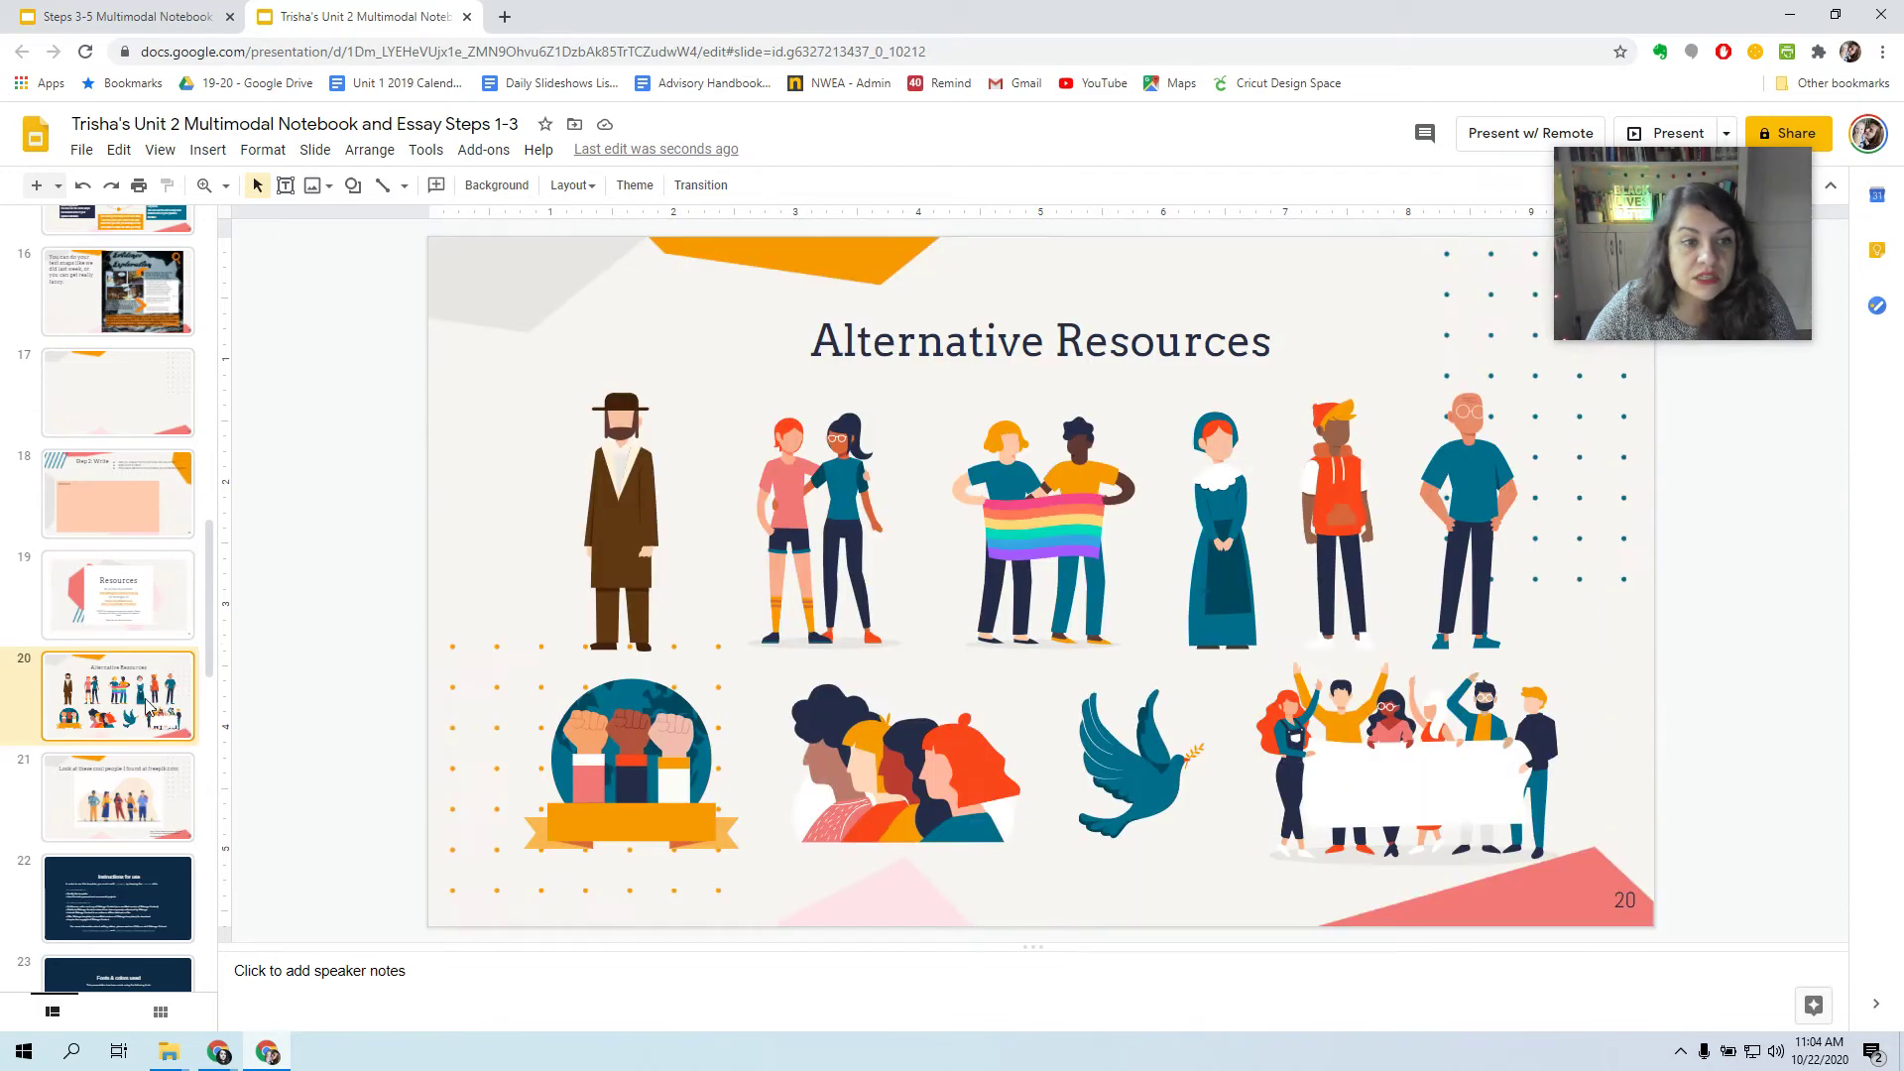
click(154, 828)
scroll(154, 829, down, 2)
click(133, 794)
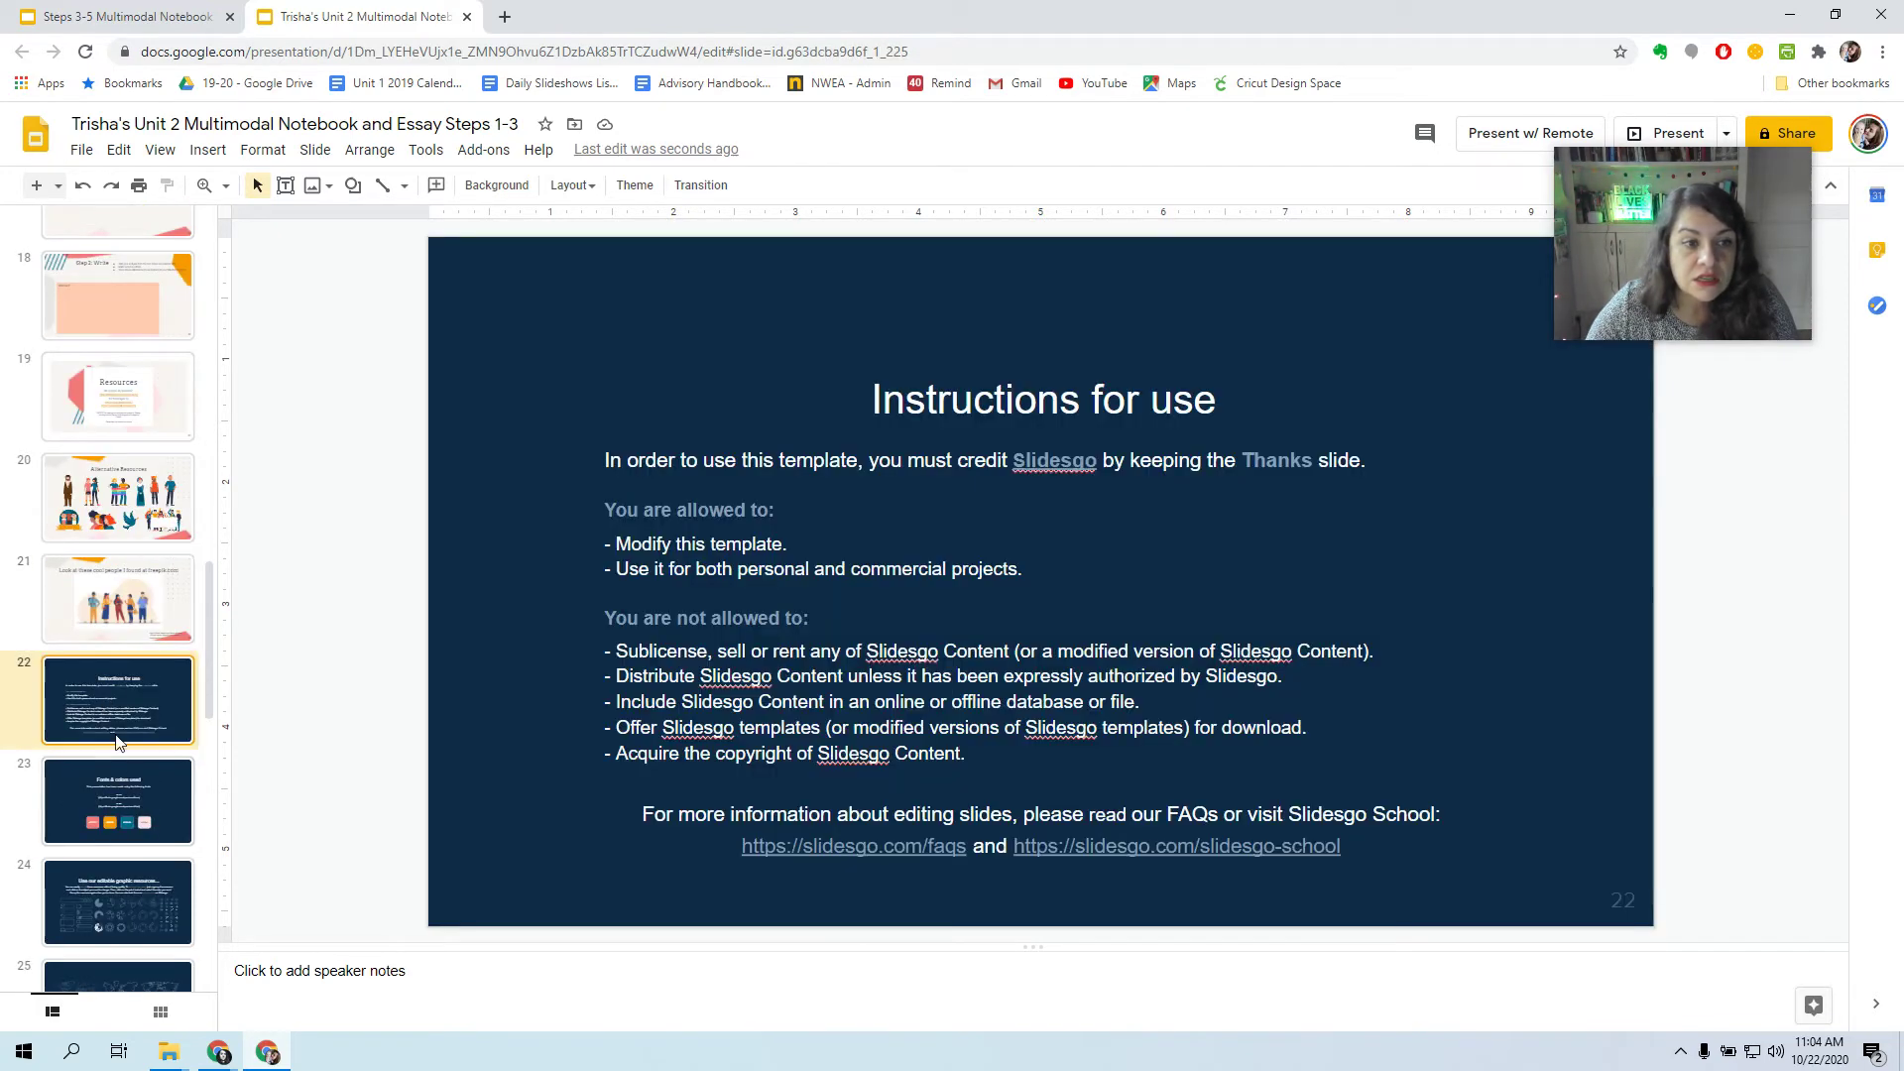
click(104, 890)
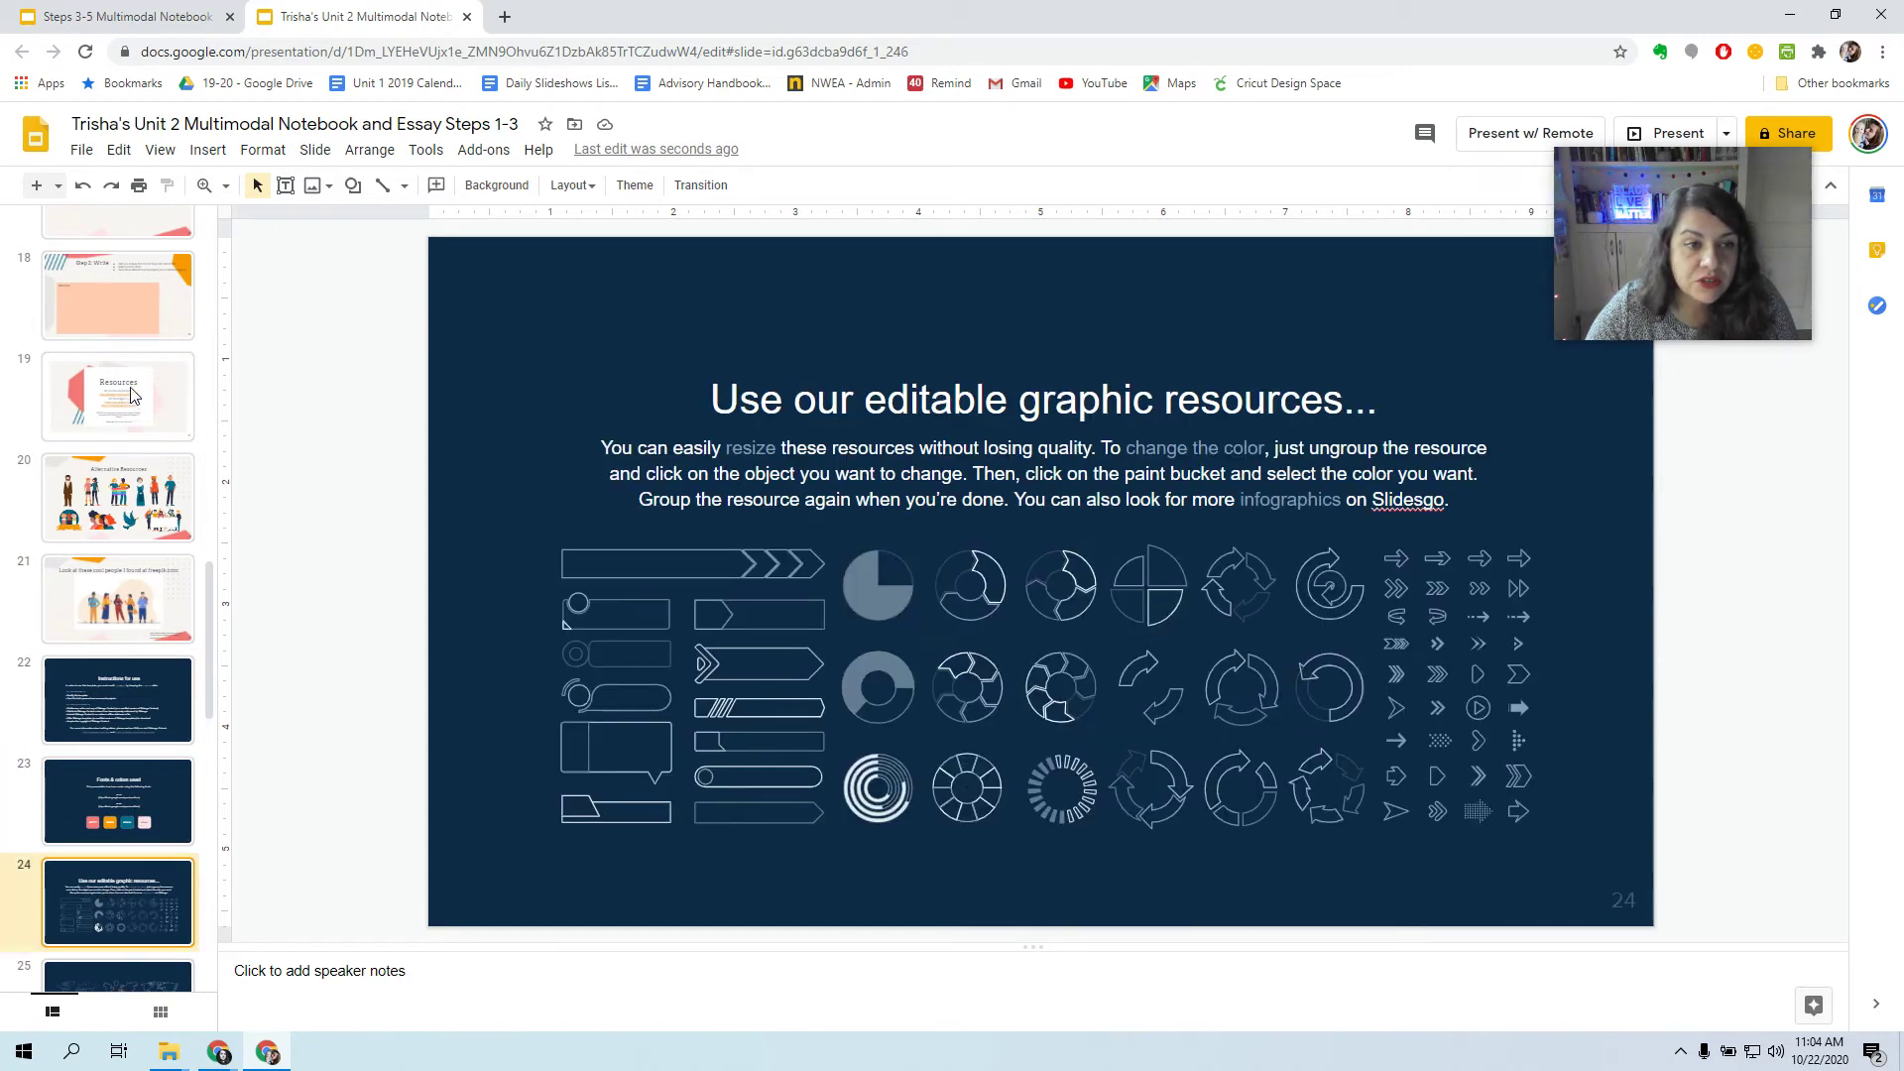
key(Up)
key(Up)
key(Up)
key(Up)
key(Up)
scroll(205, 575, up, 2)
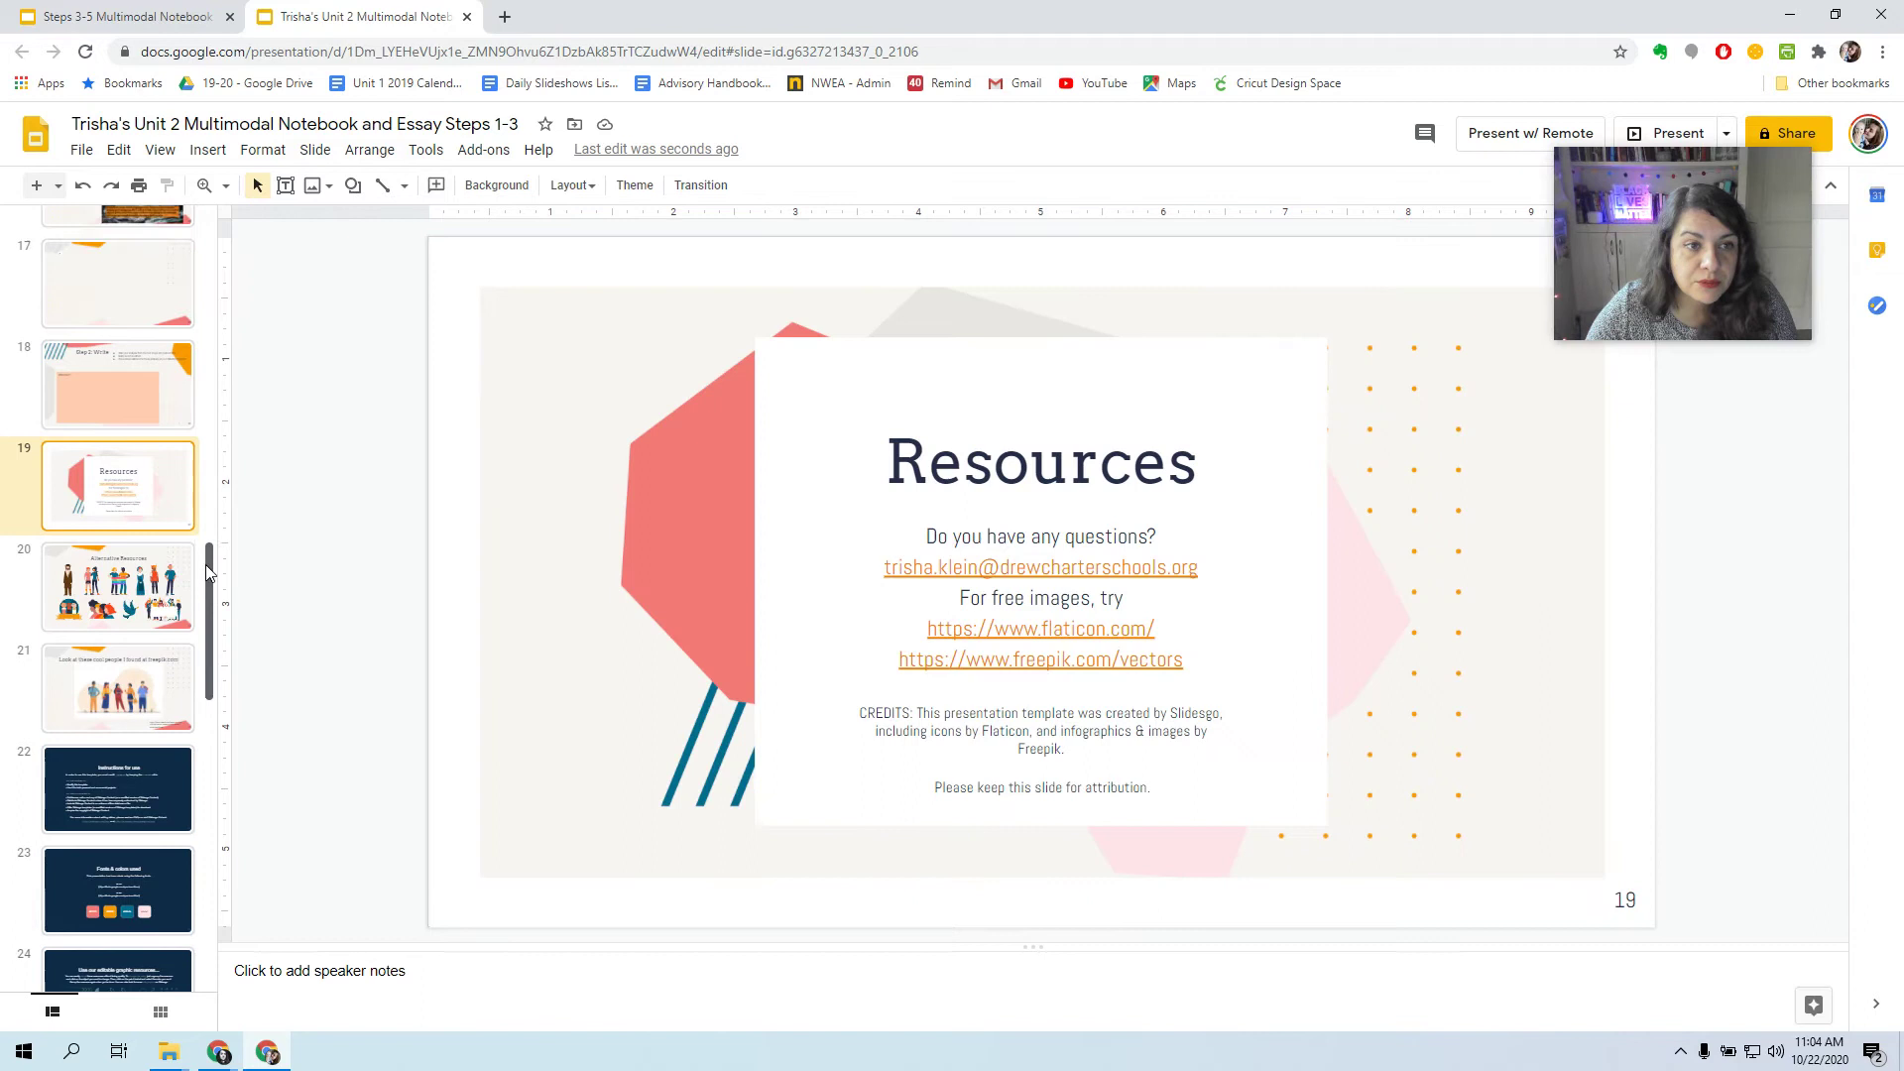
click(119, 504)
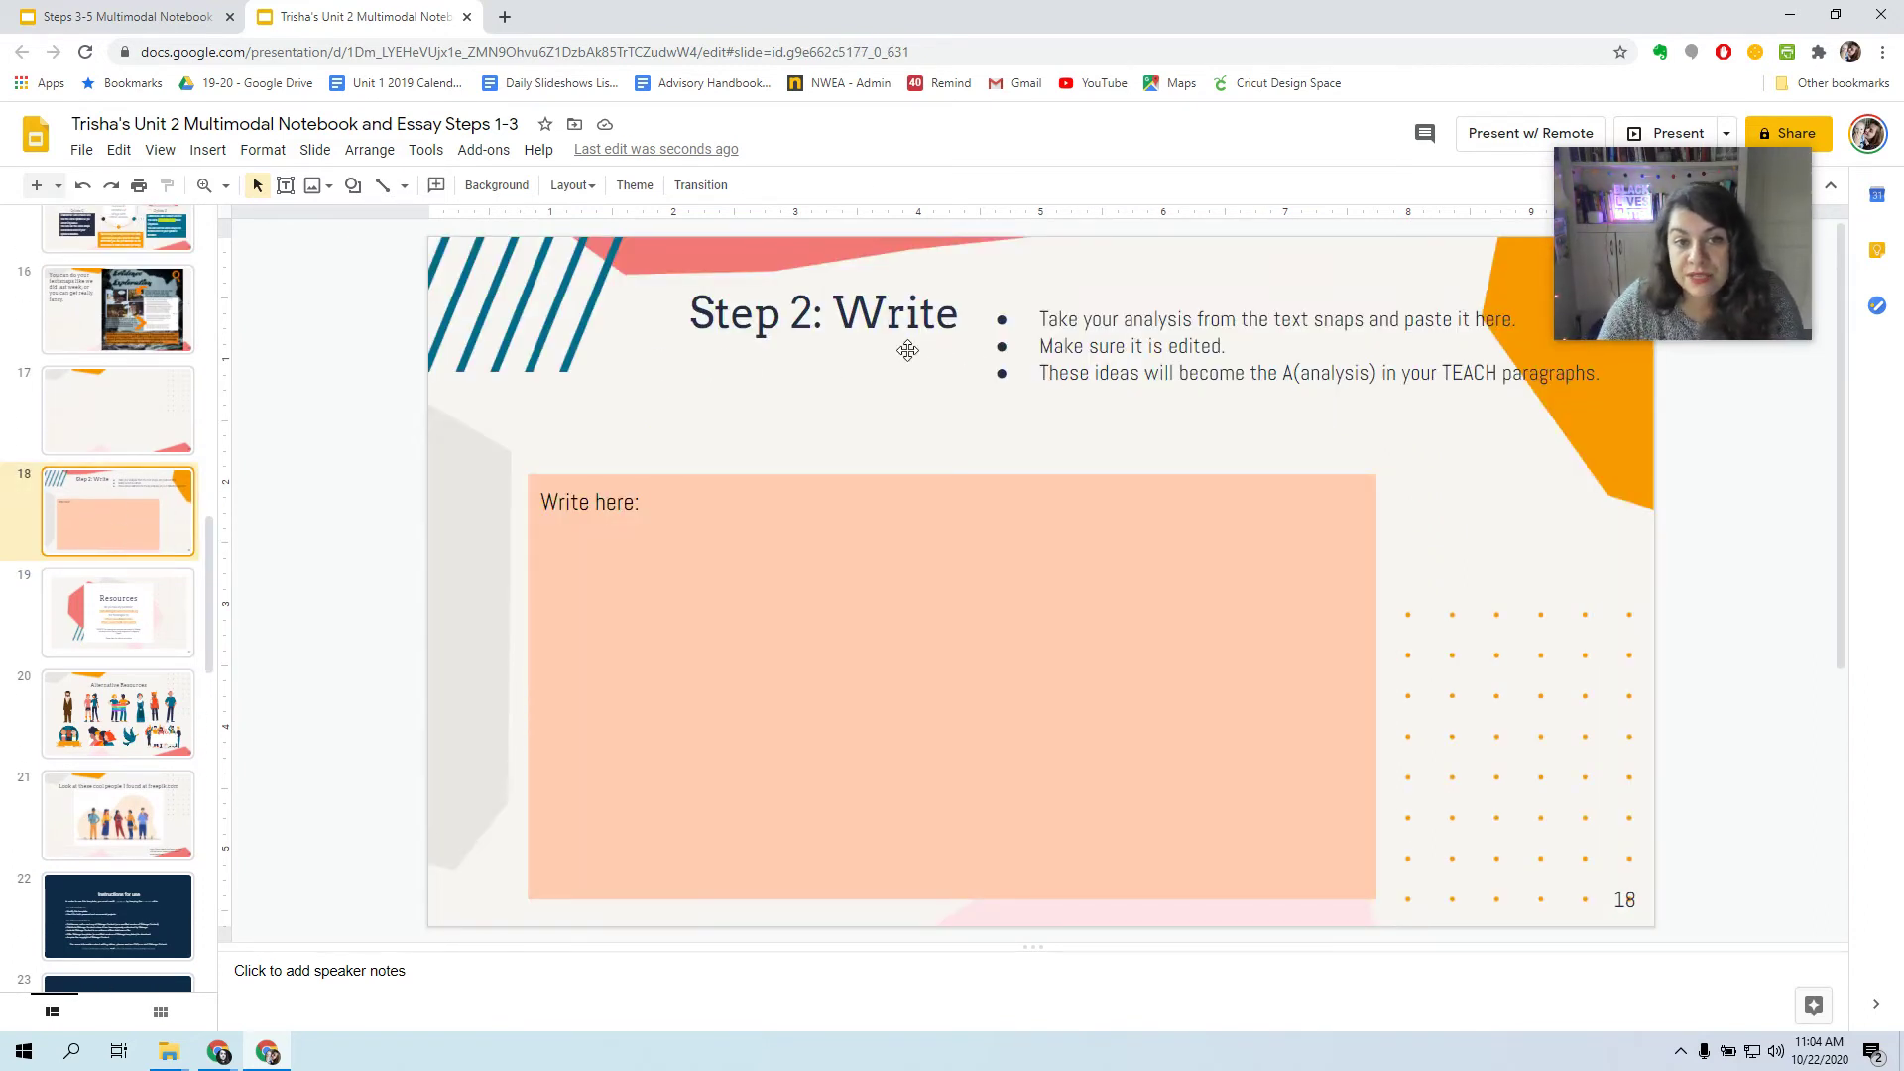
click(147, 574)
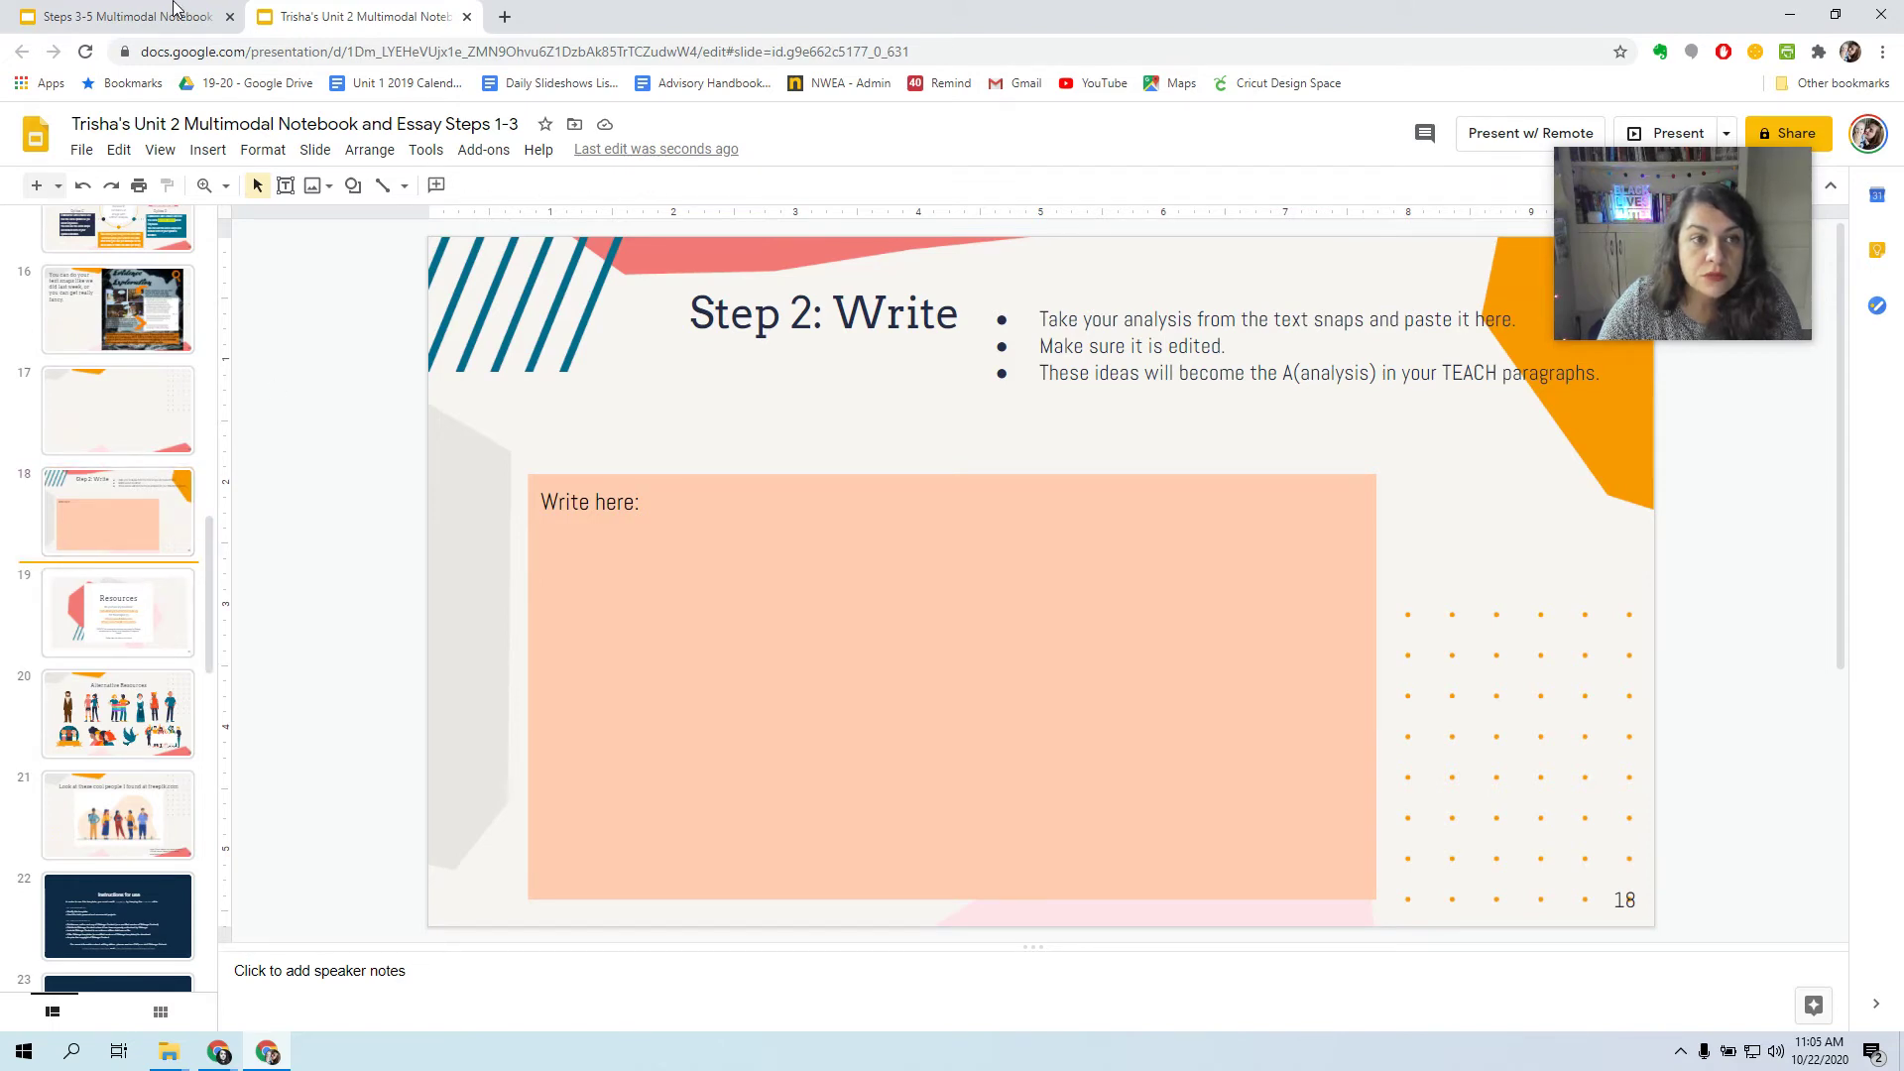
Return to the Steps 3-5 Multimodal Notebook Slides deck and dismiss the Drive trash notice.
click(155, 22)
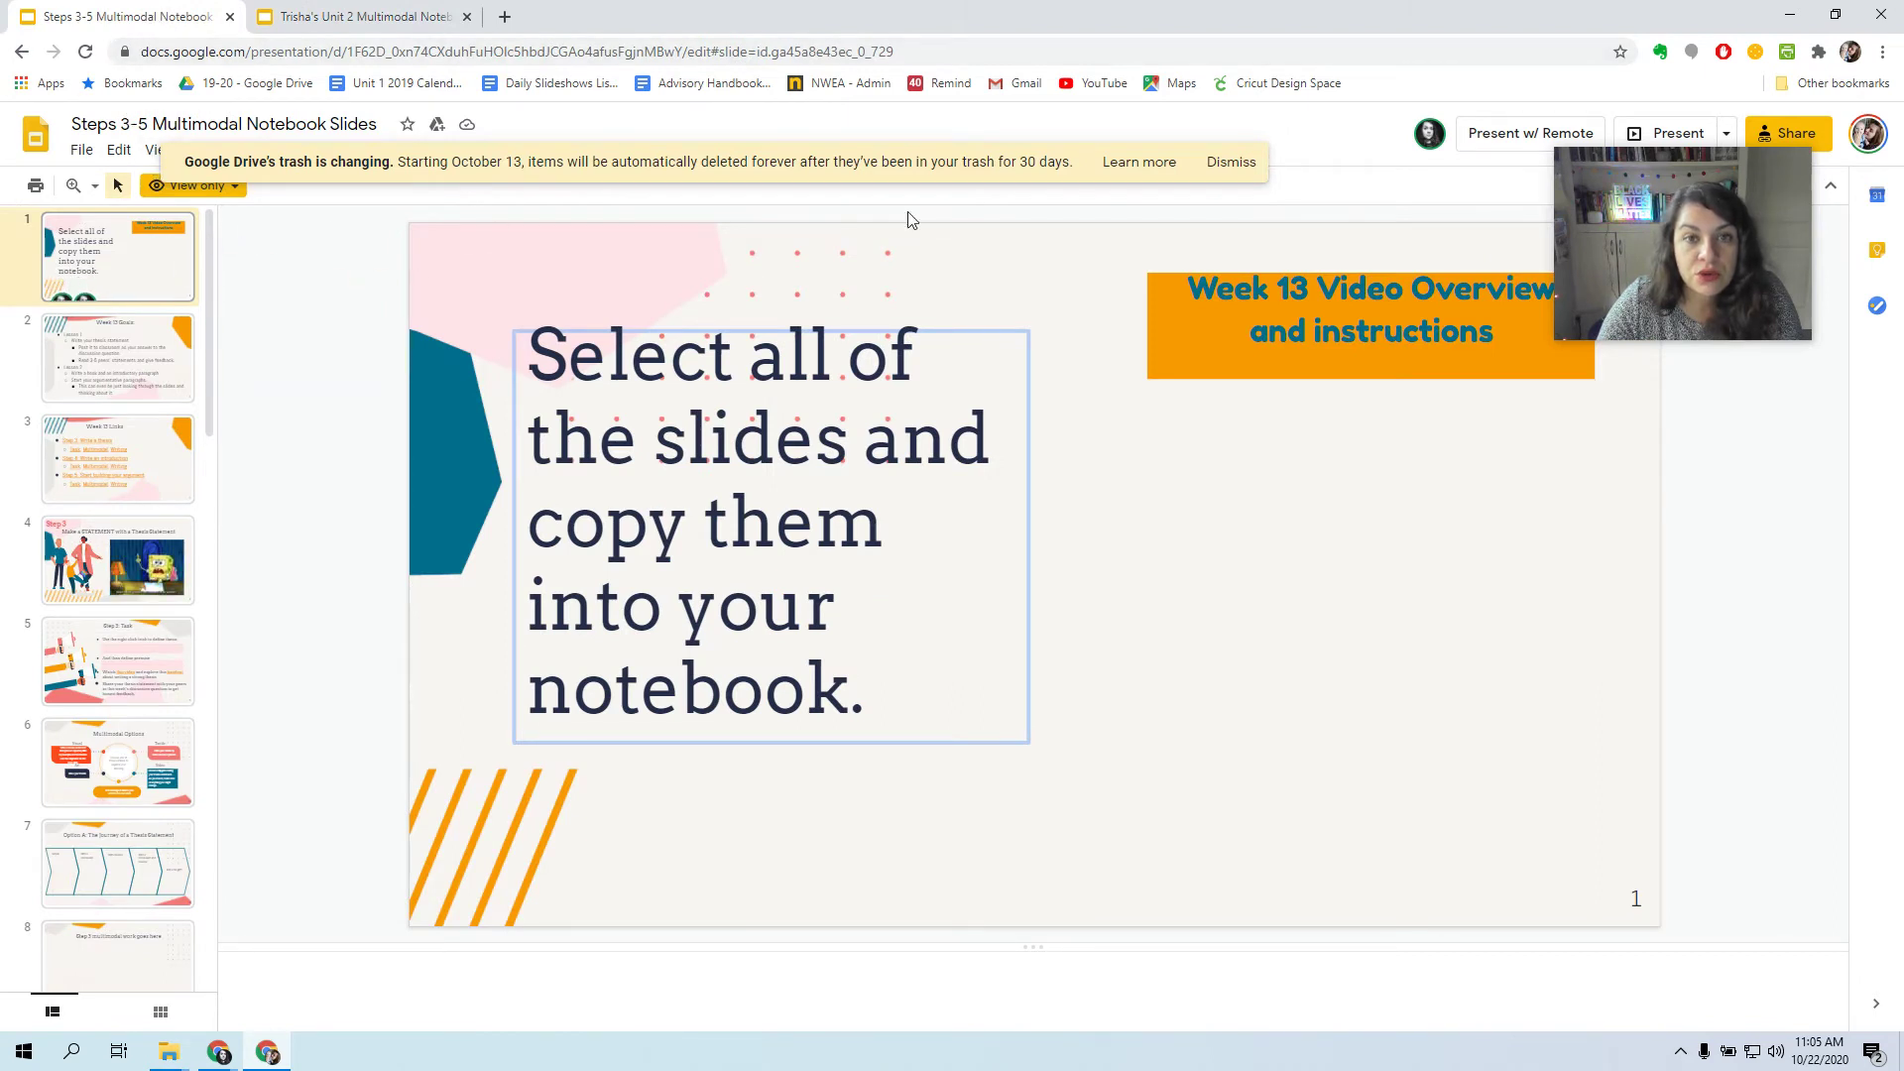
click(1232, 162)
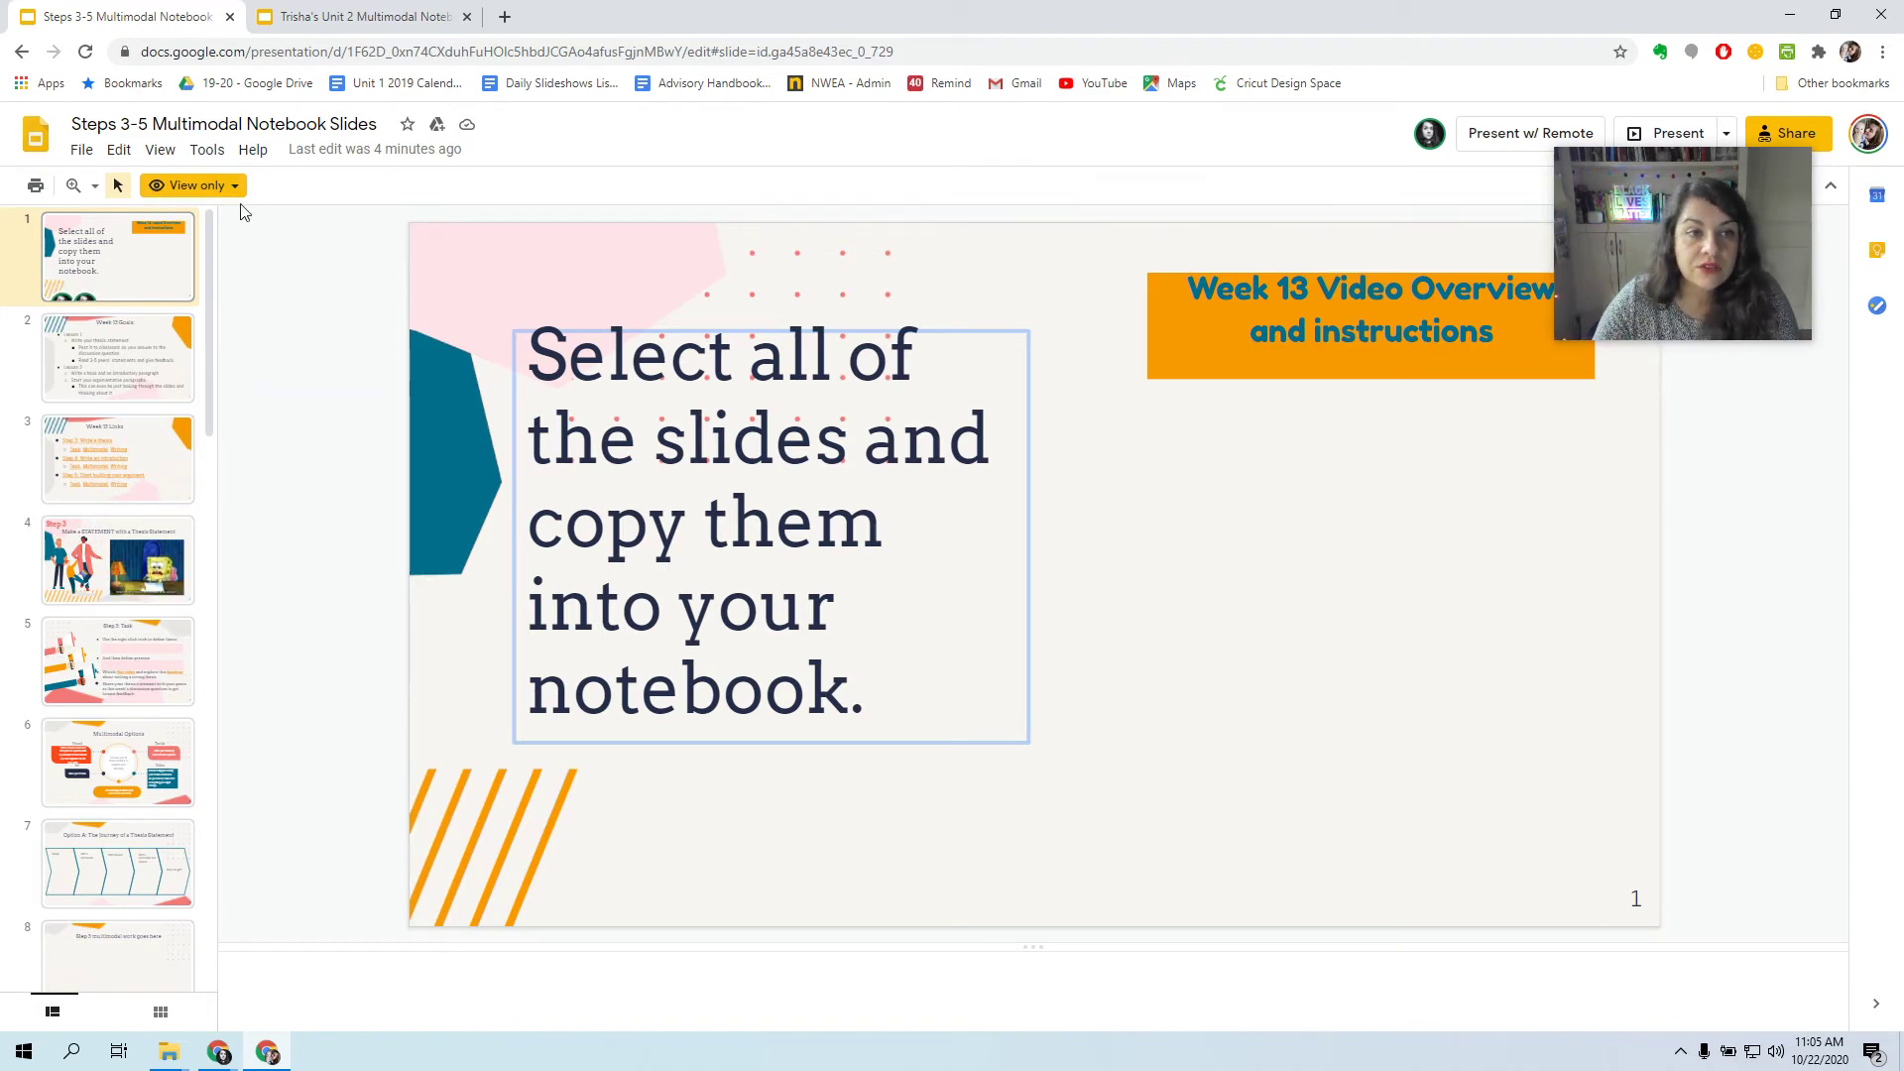
Select slides 1 through 26 of the Steps 3-5 deck and copy them.
click(145, 253)
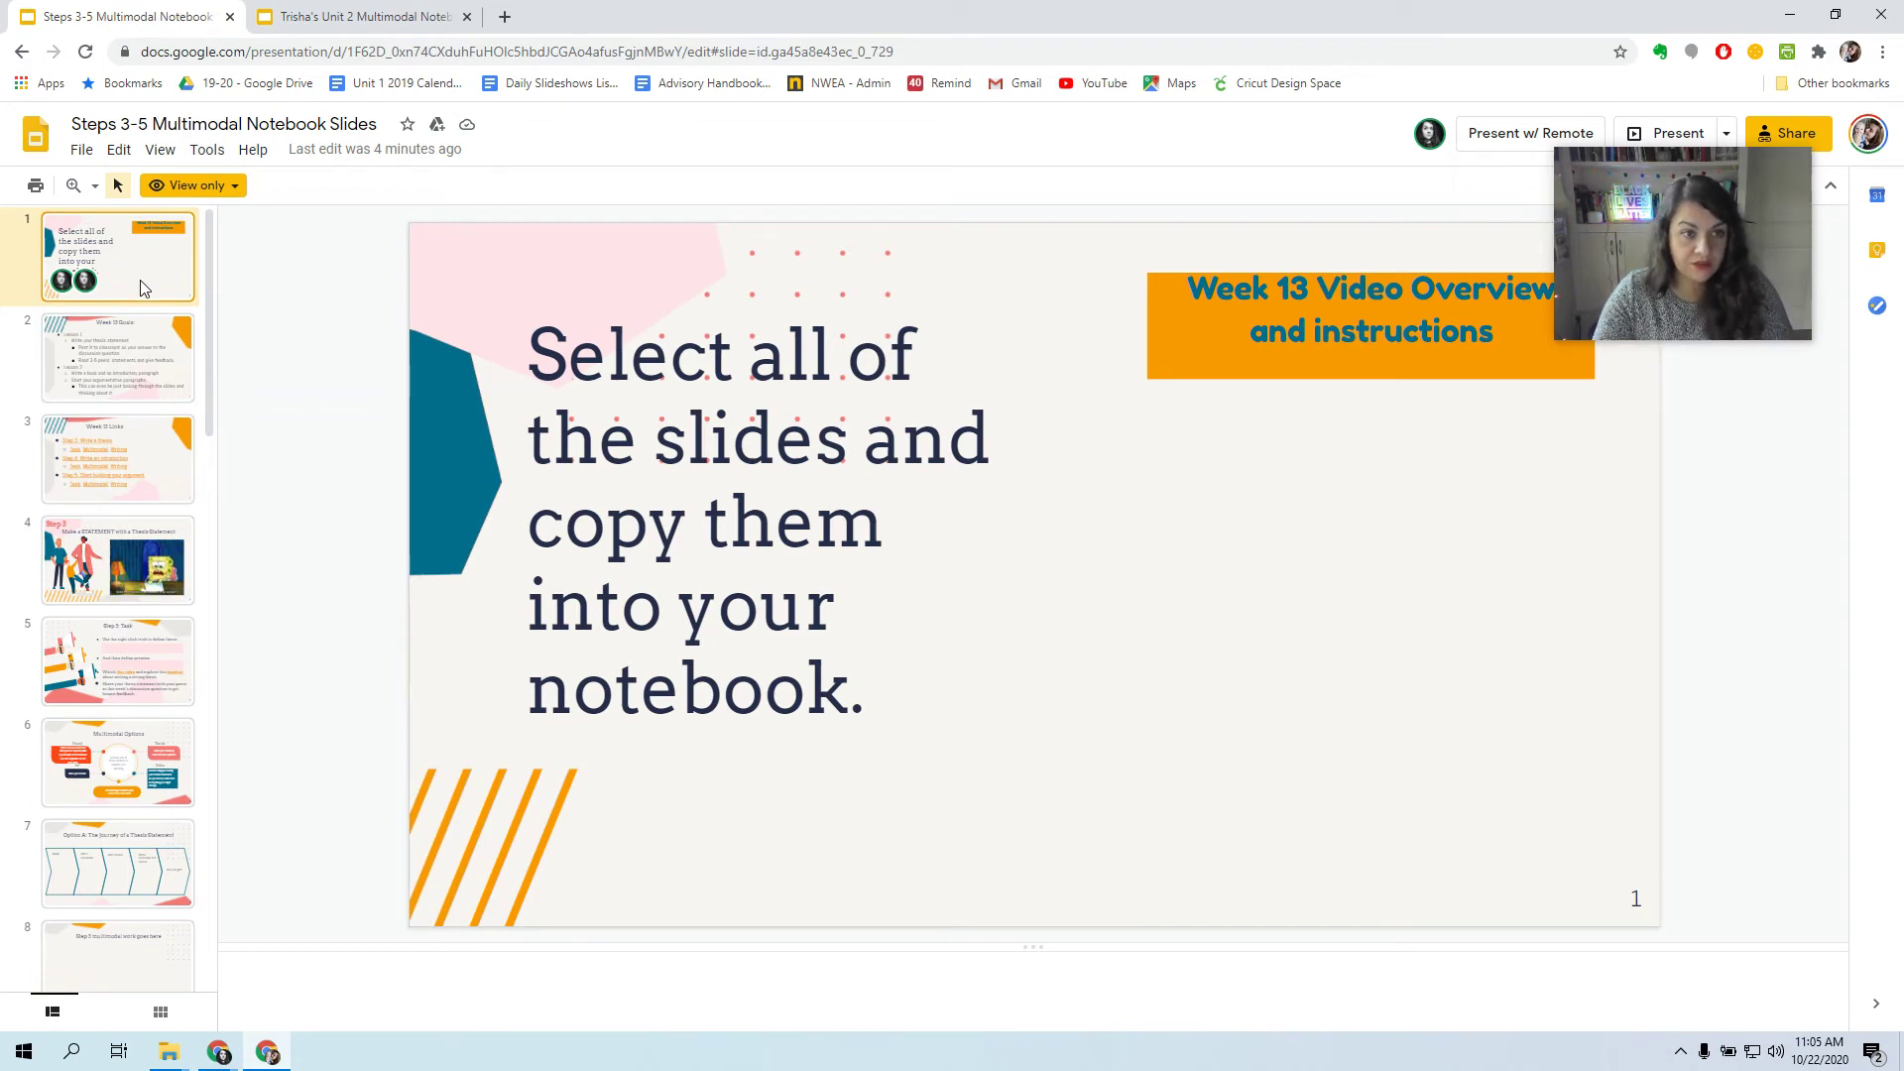
click(151, 354)
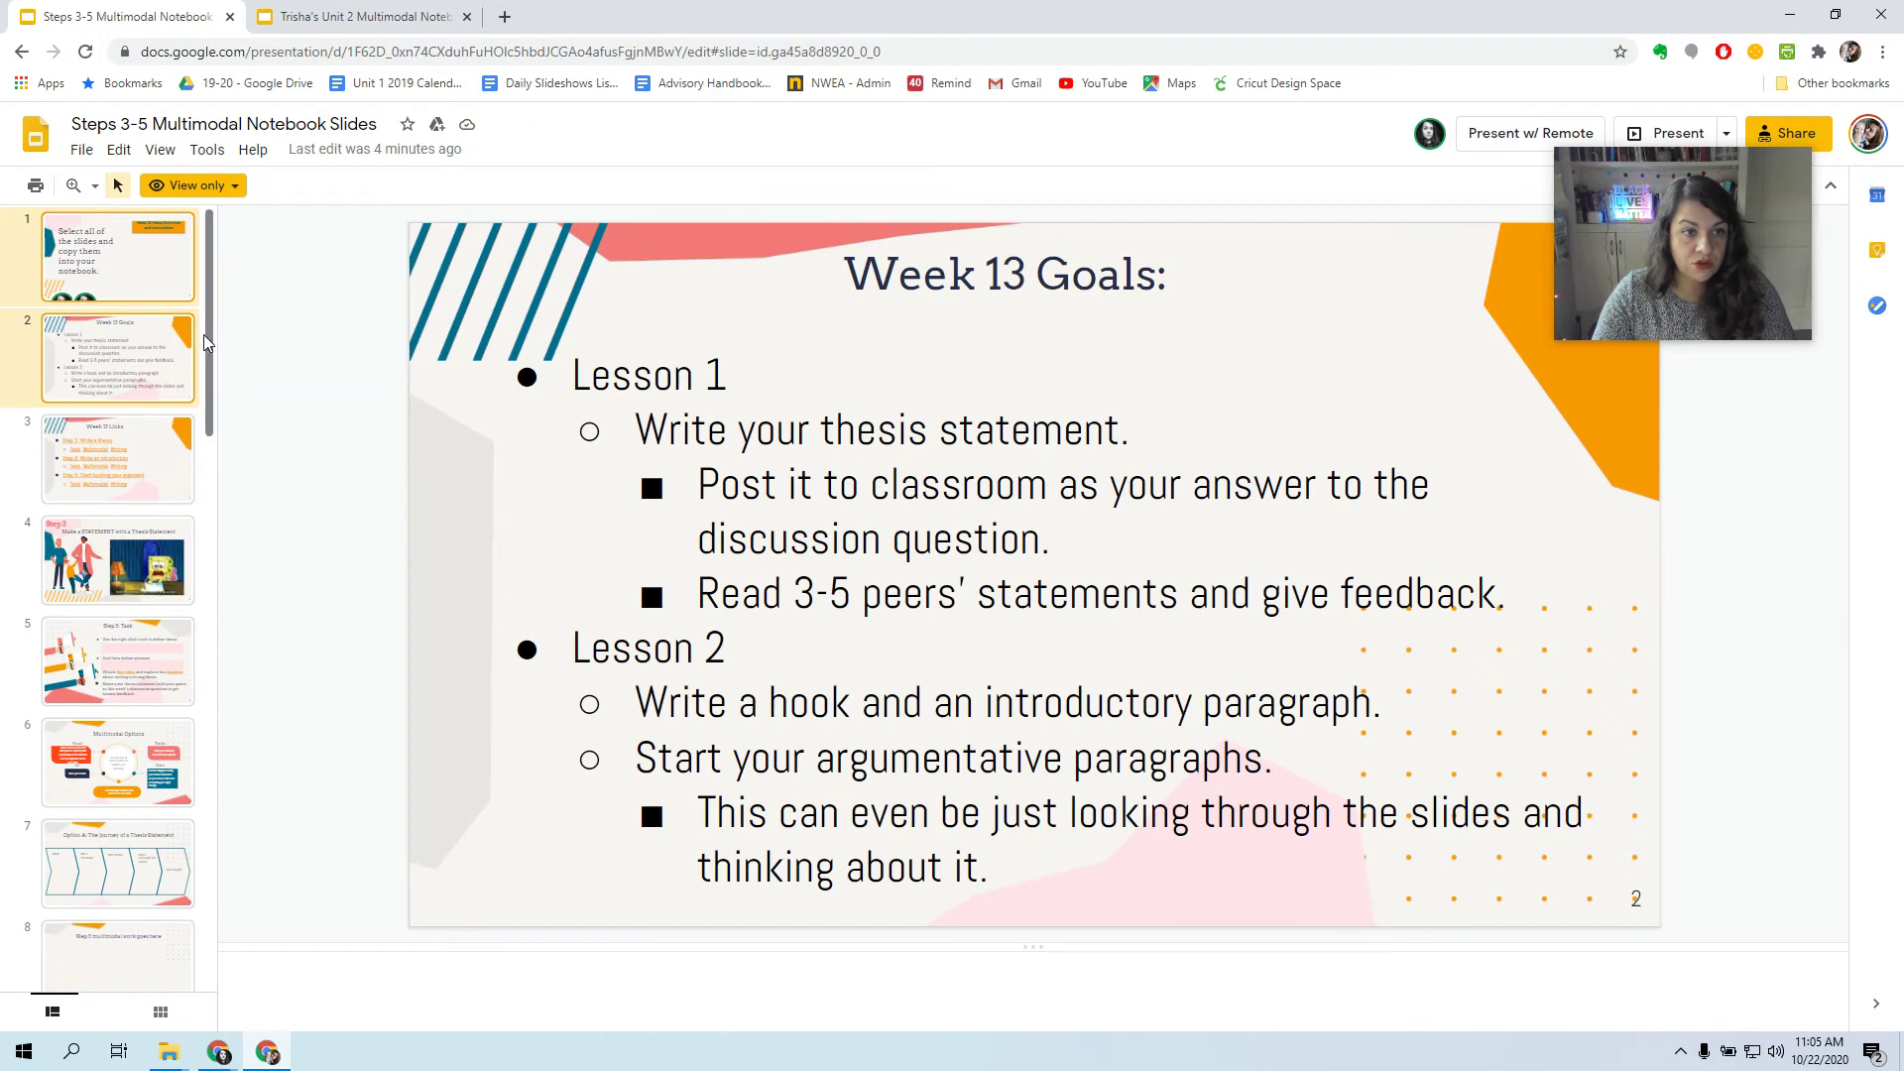
drag(204, 335, 204, 905)
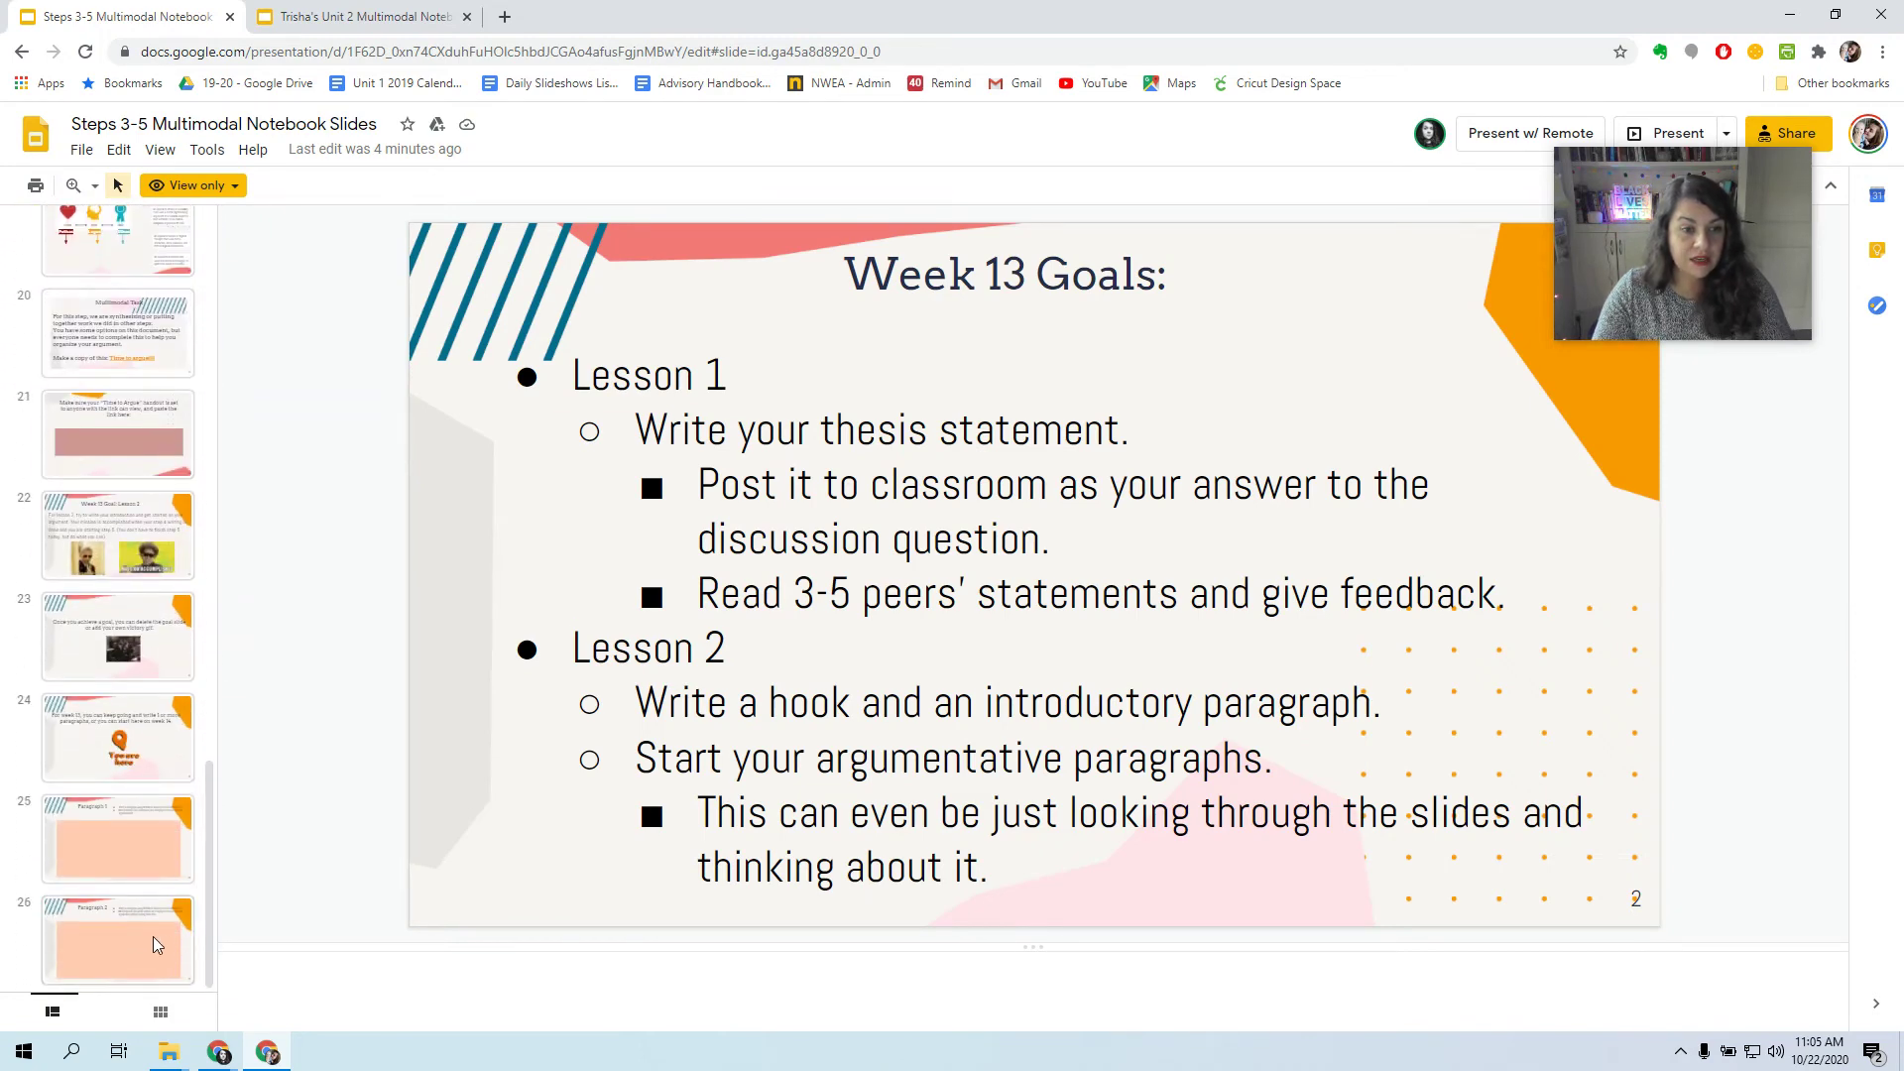
click(152, 938)
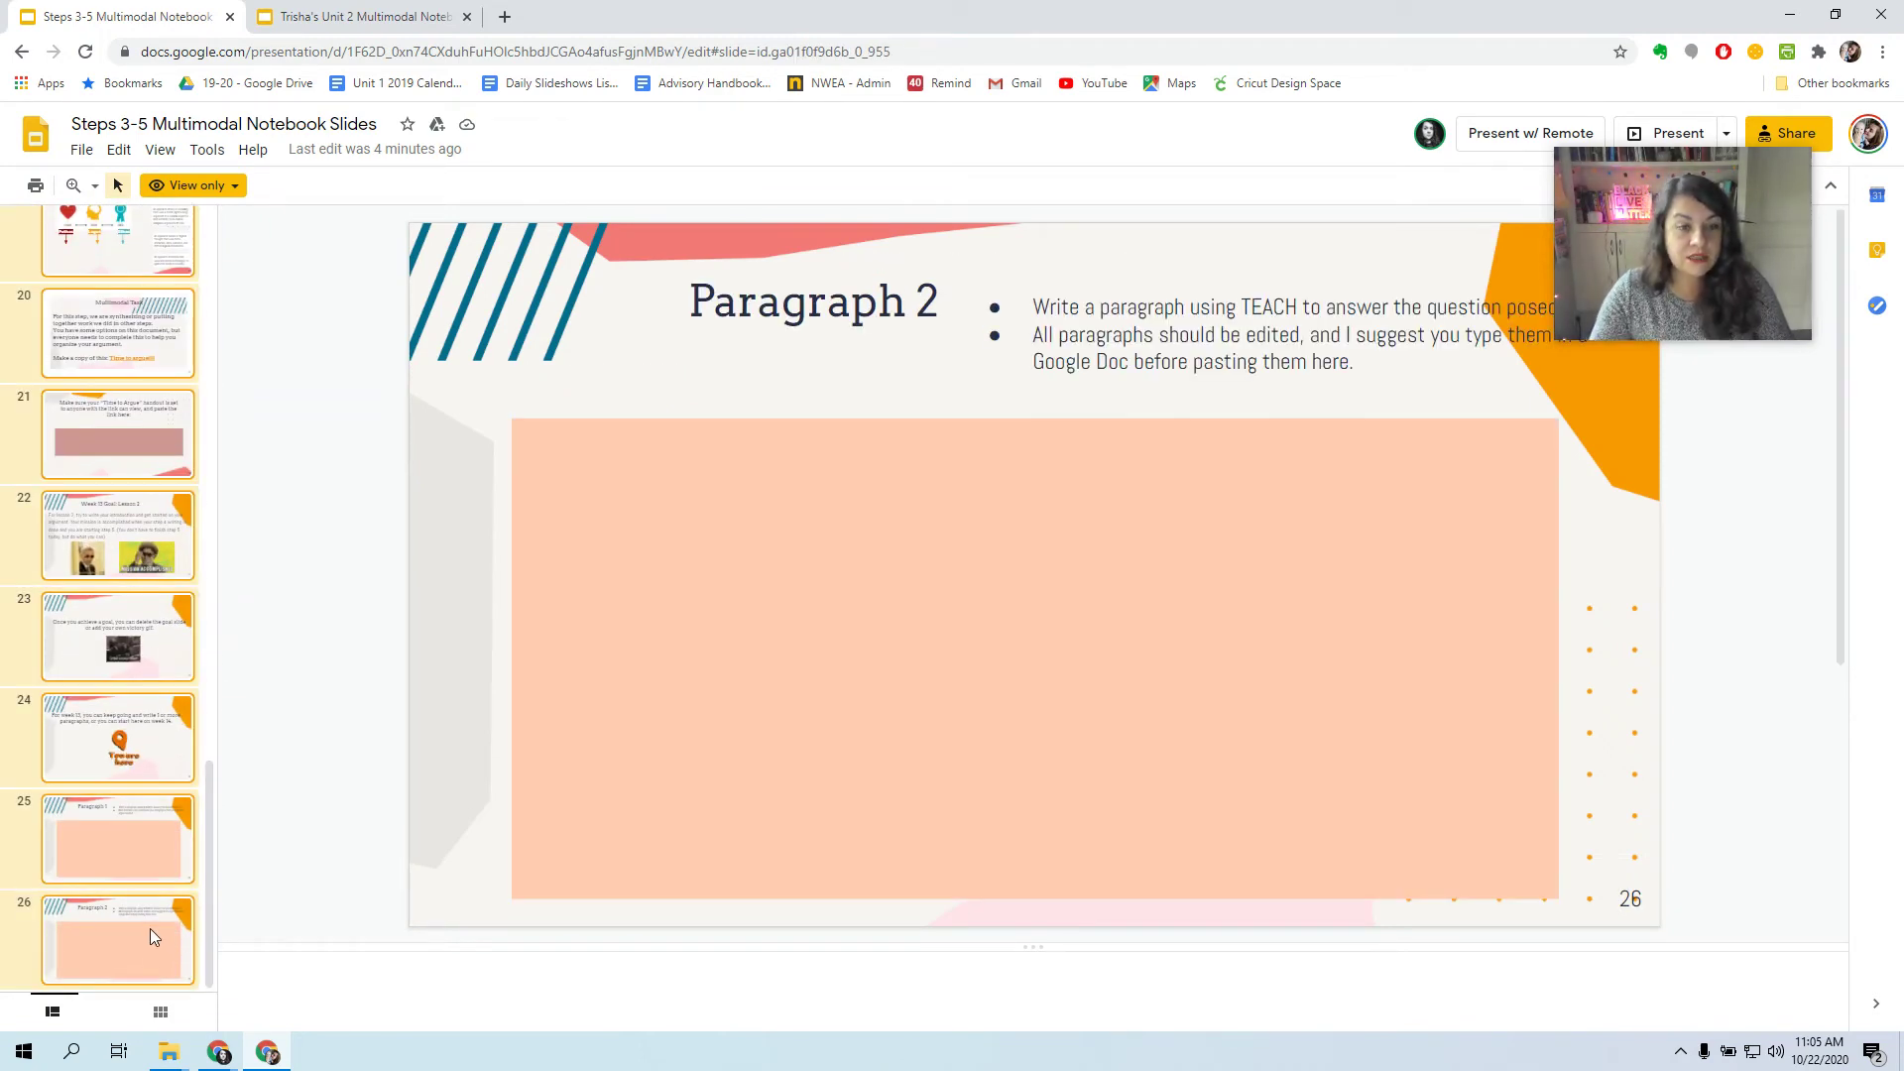
right_click(145, 640)
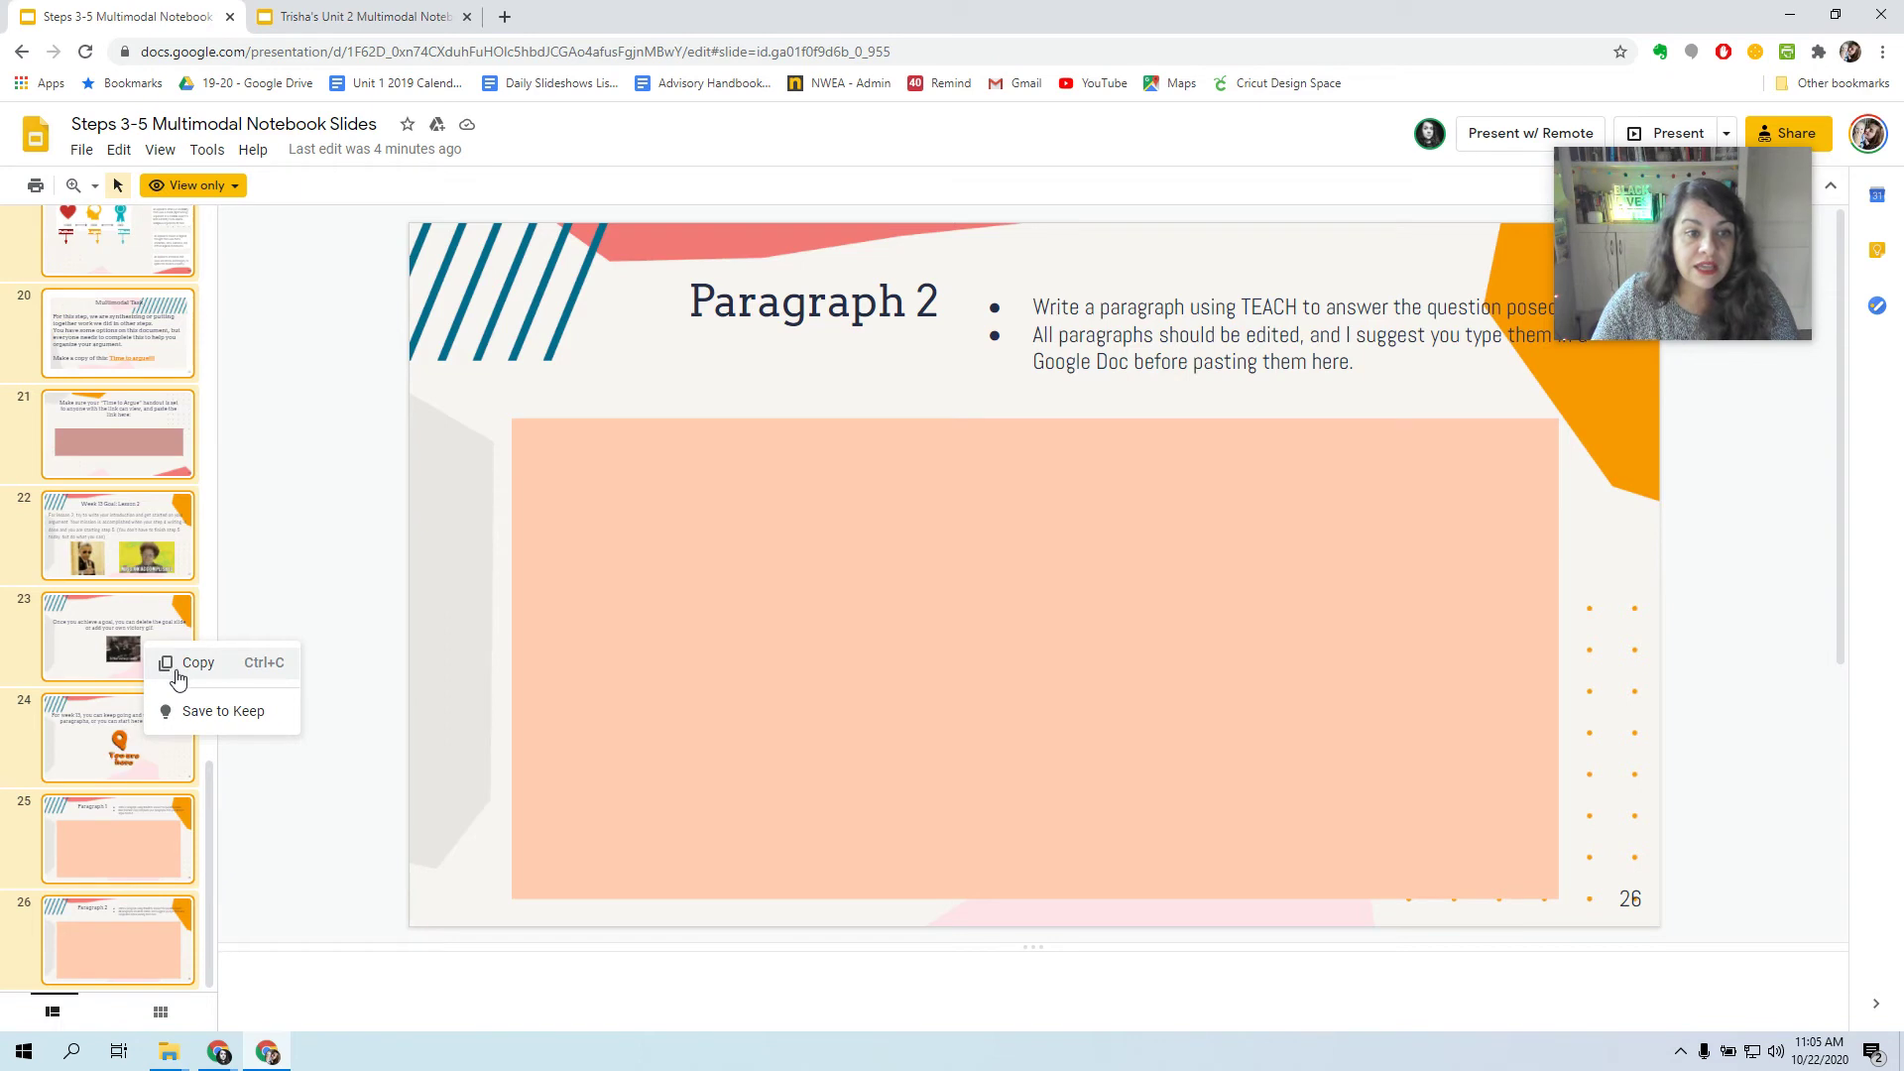
click(178, 678)
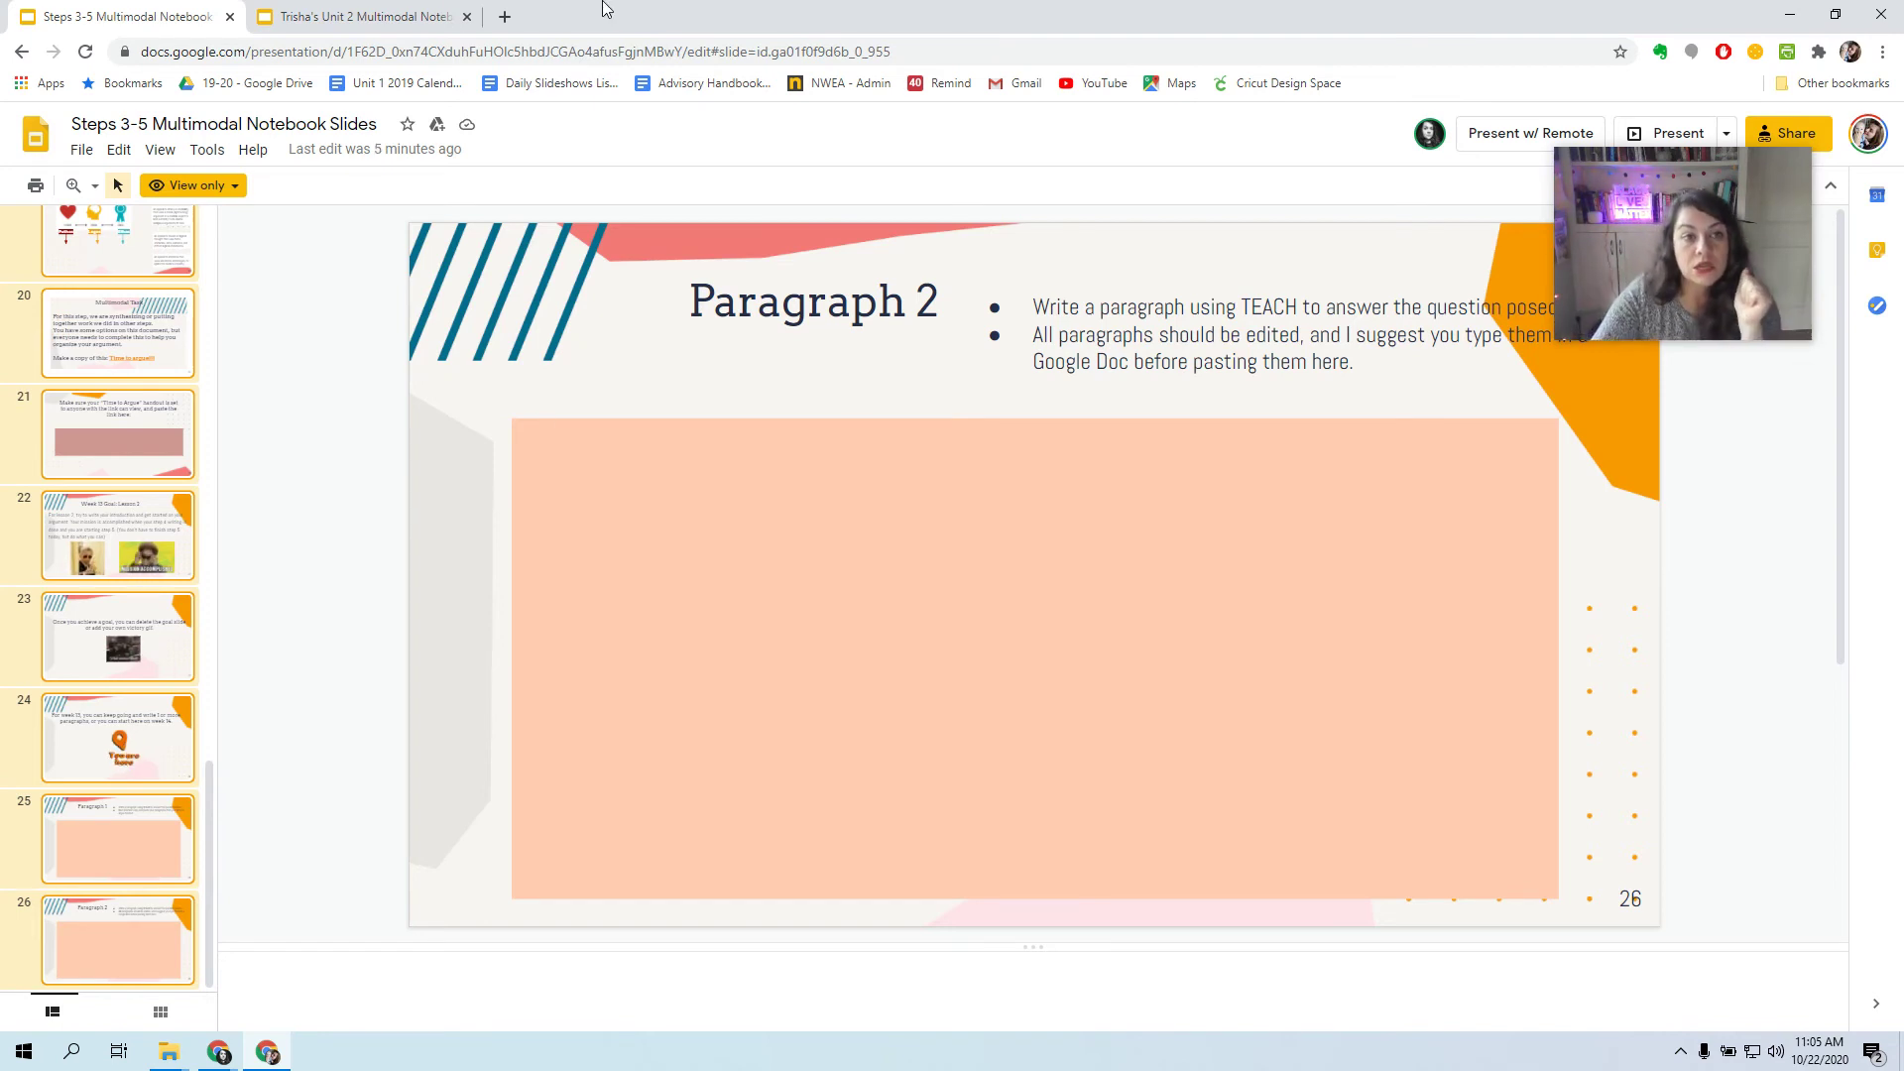
Paste the copied slides after slide 18 in the Unit 2 notebook, keeping original styles.
click(405, 27)
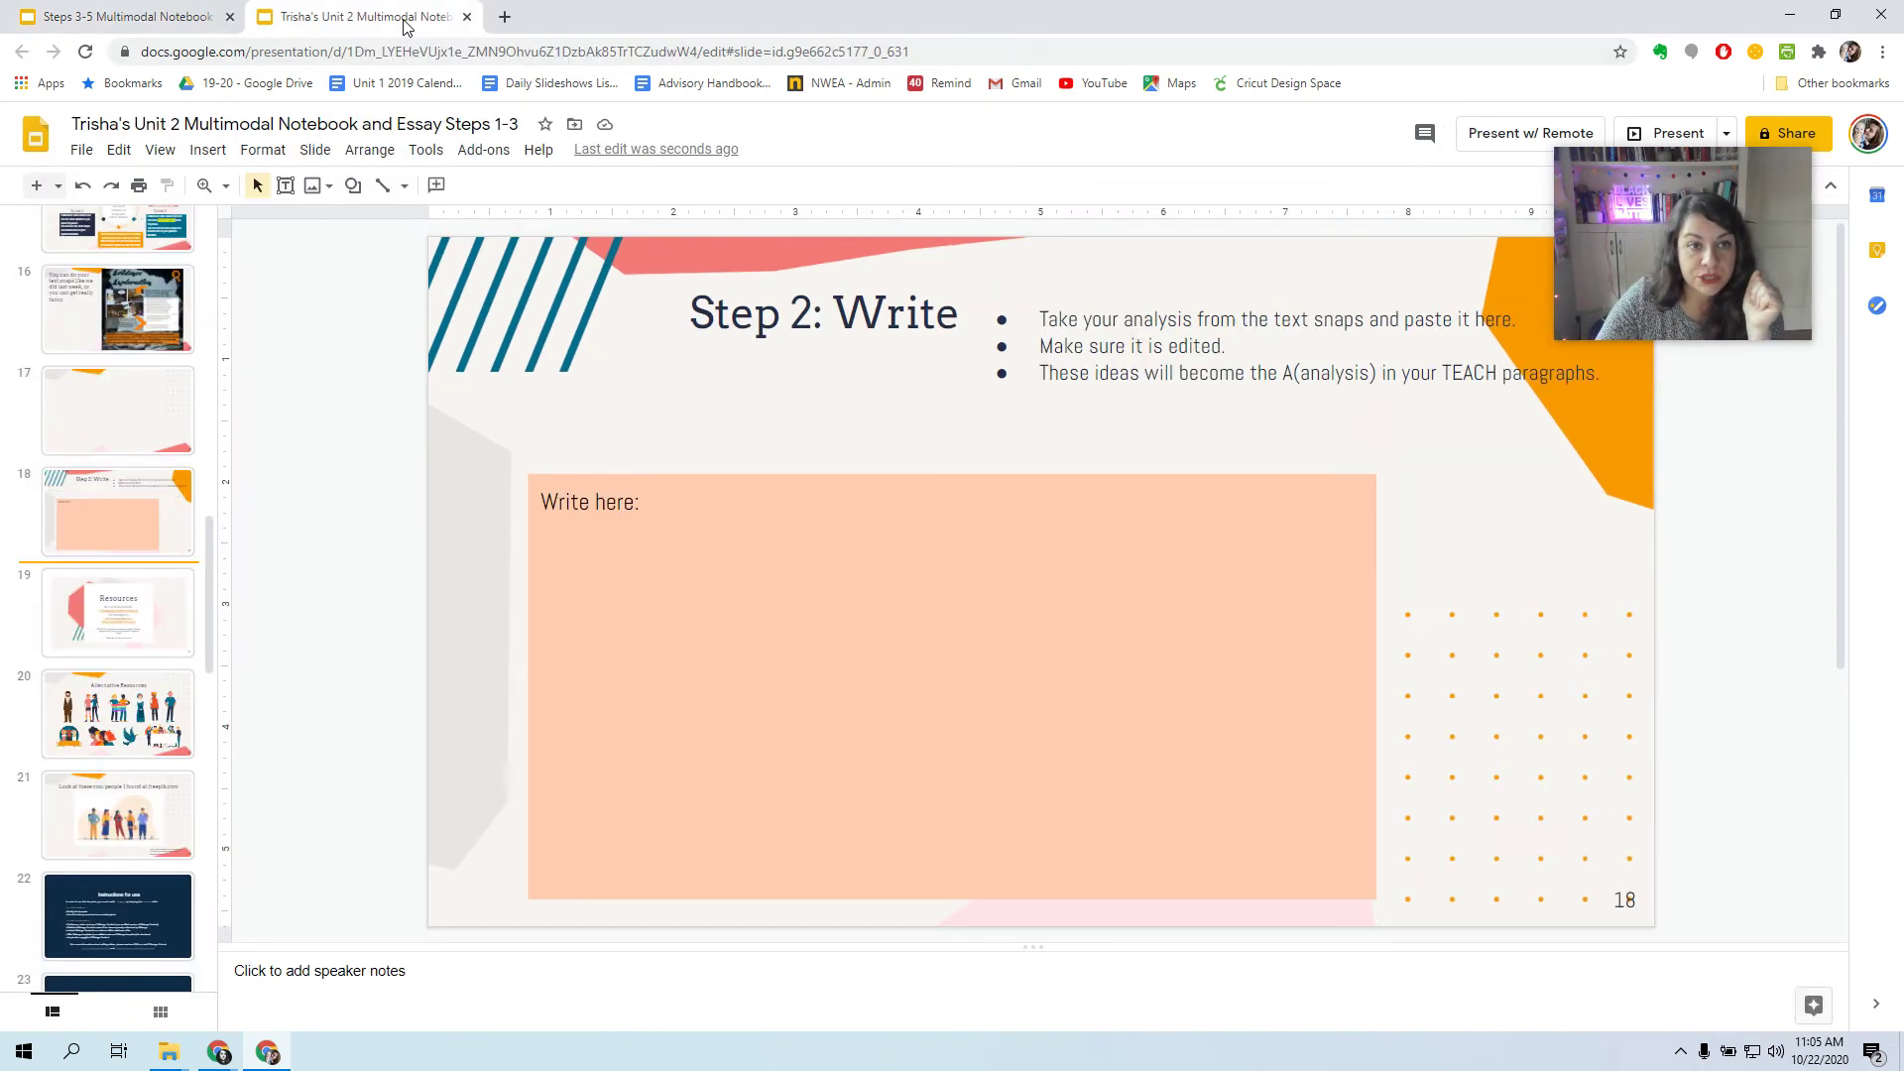
right_click(110, 570)
click(141, 622)
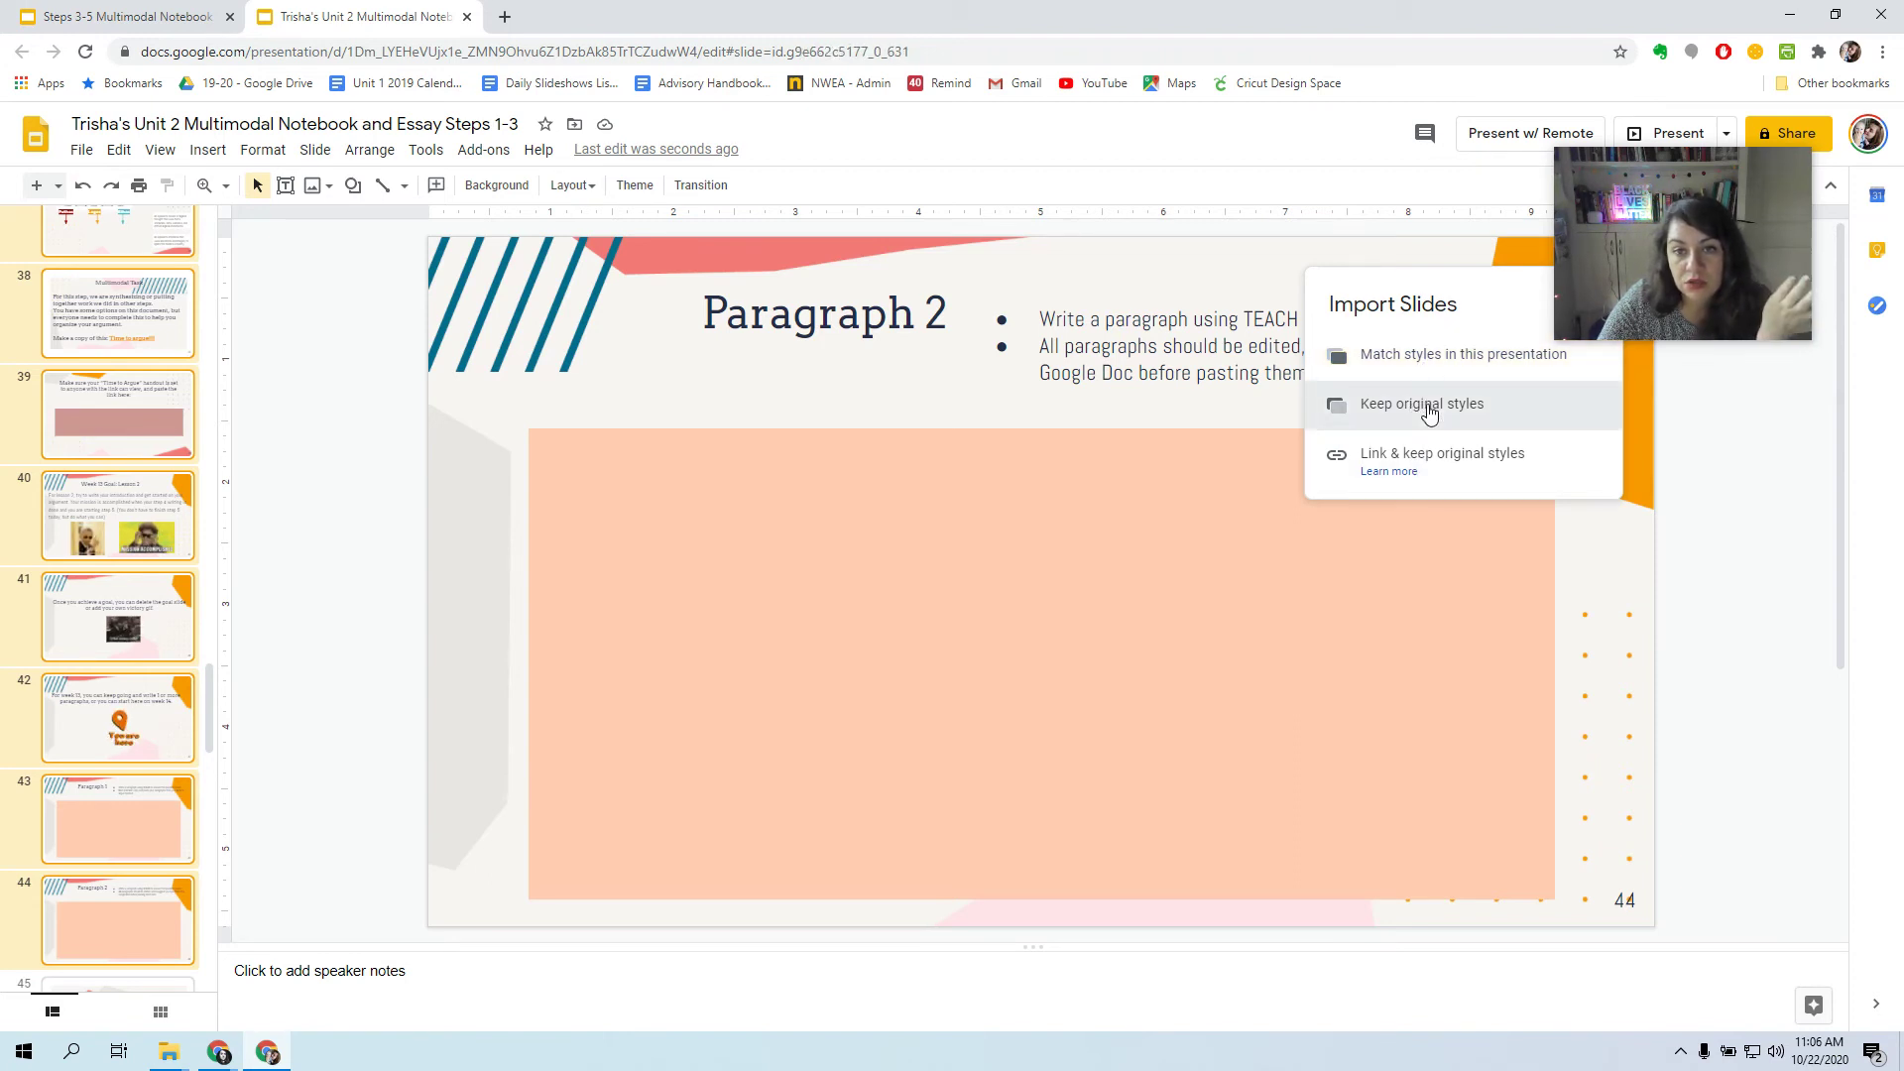
click(1416, 425)
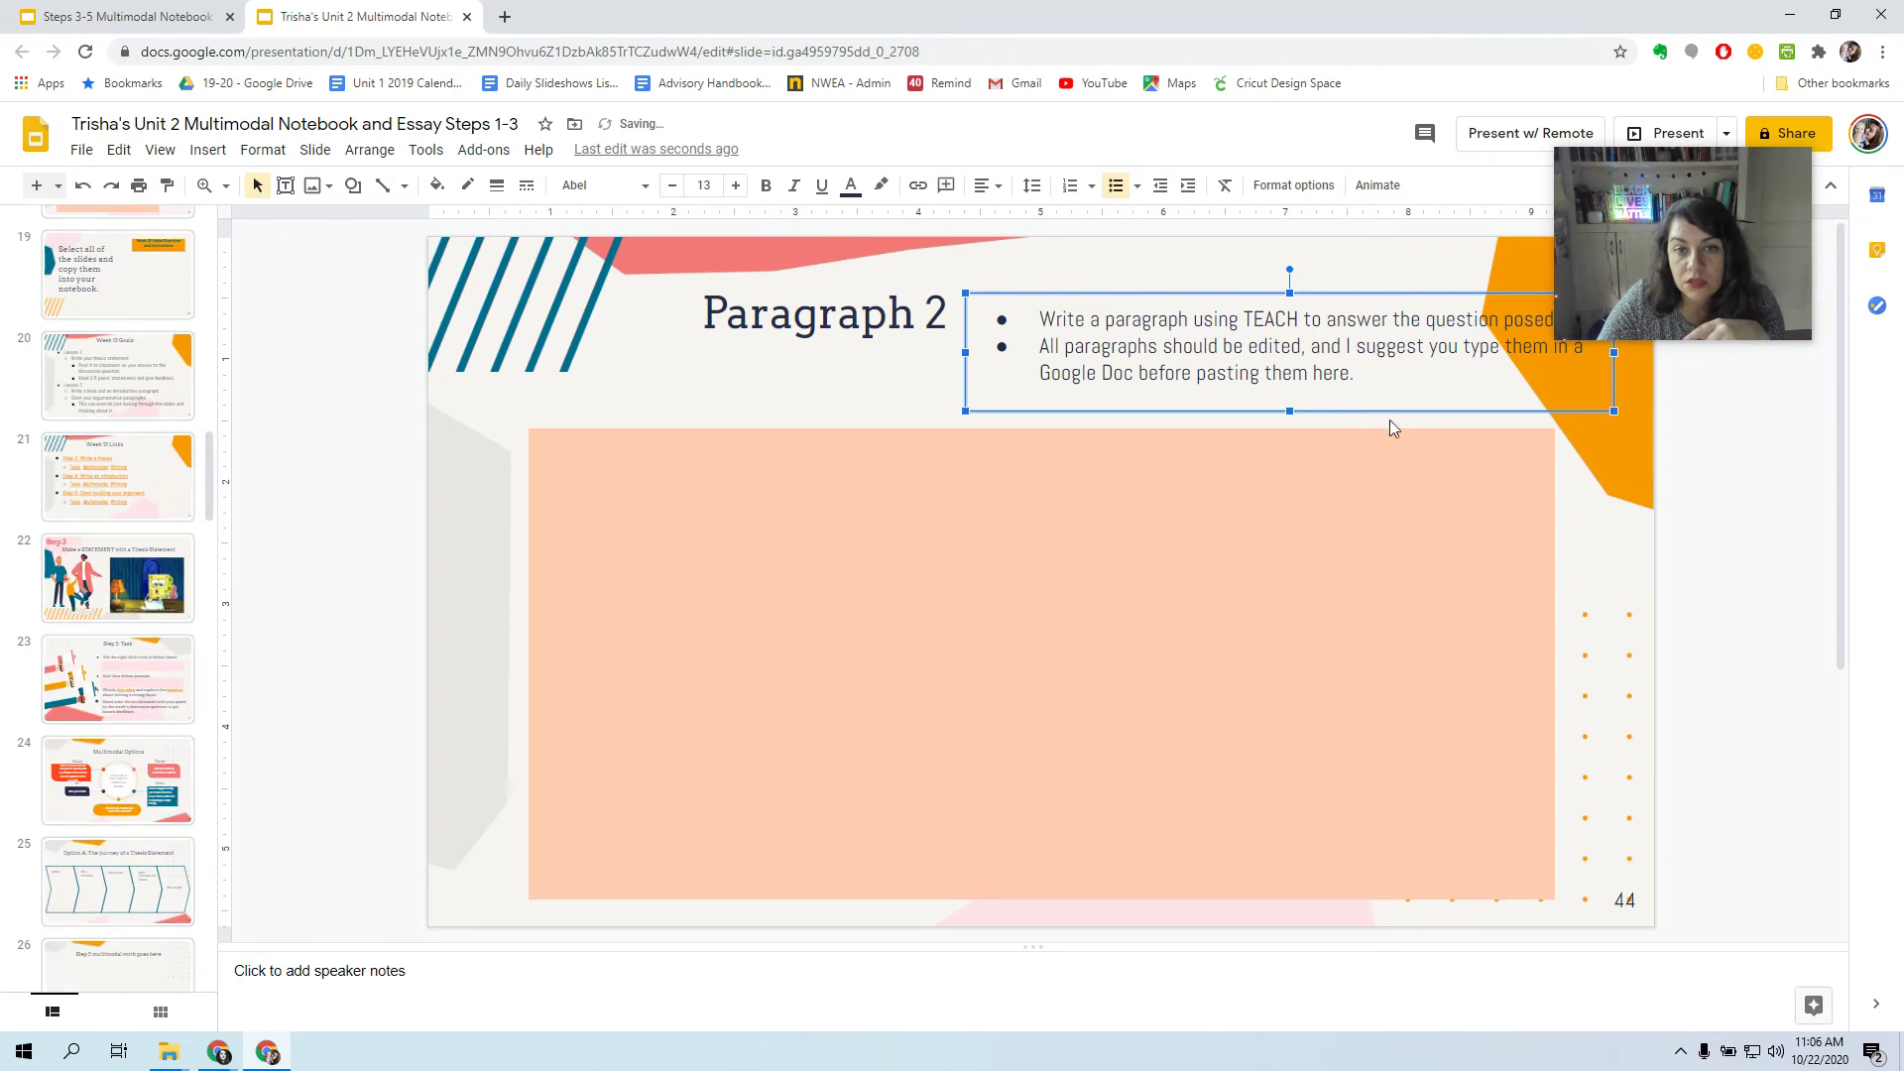
Check Step 2: Write, the first pasted slide and the Week 13 Goals slide.
scroll(100, 506, up, 2)
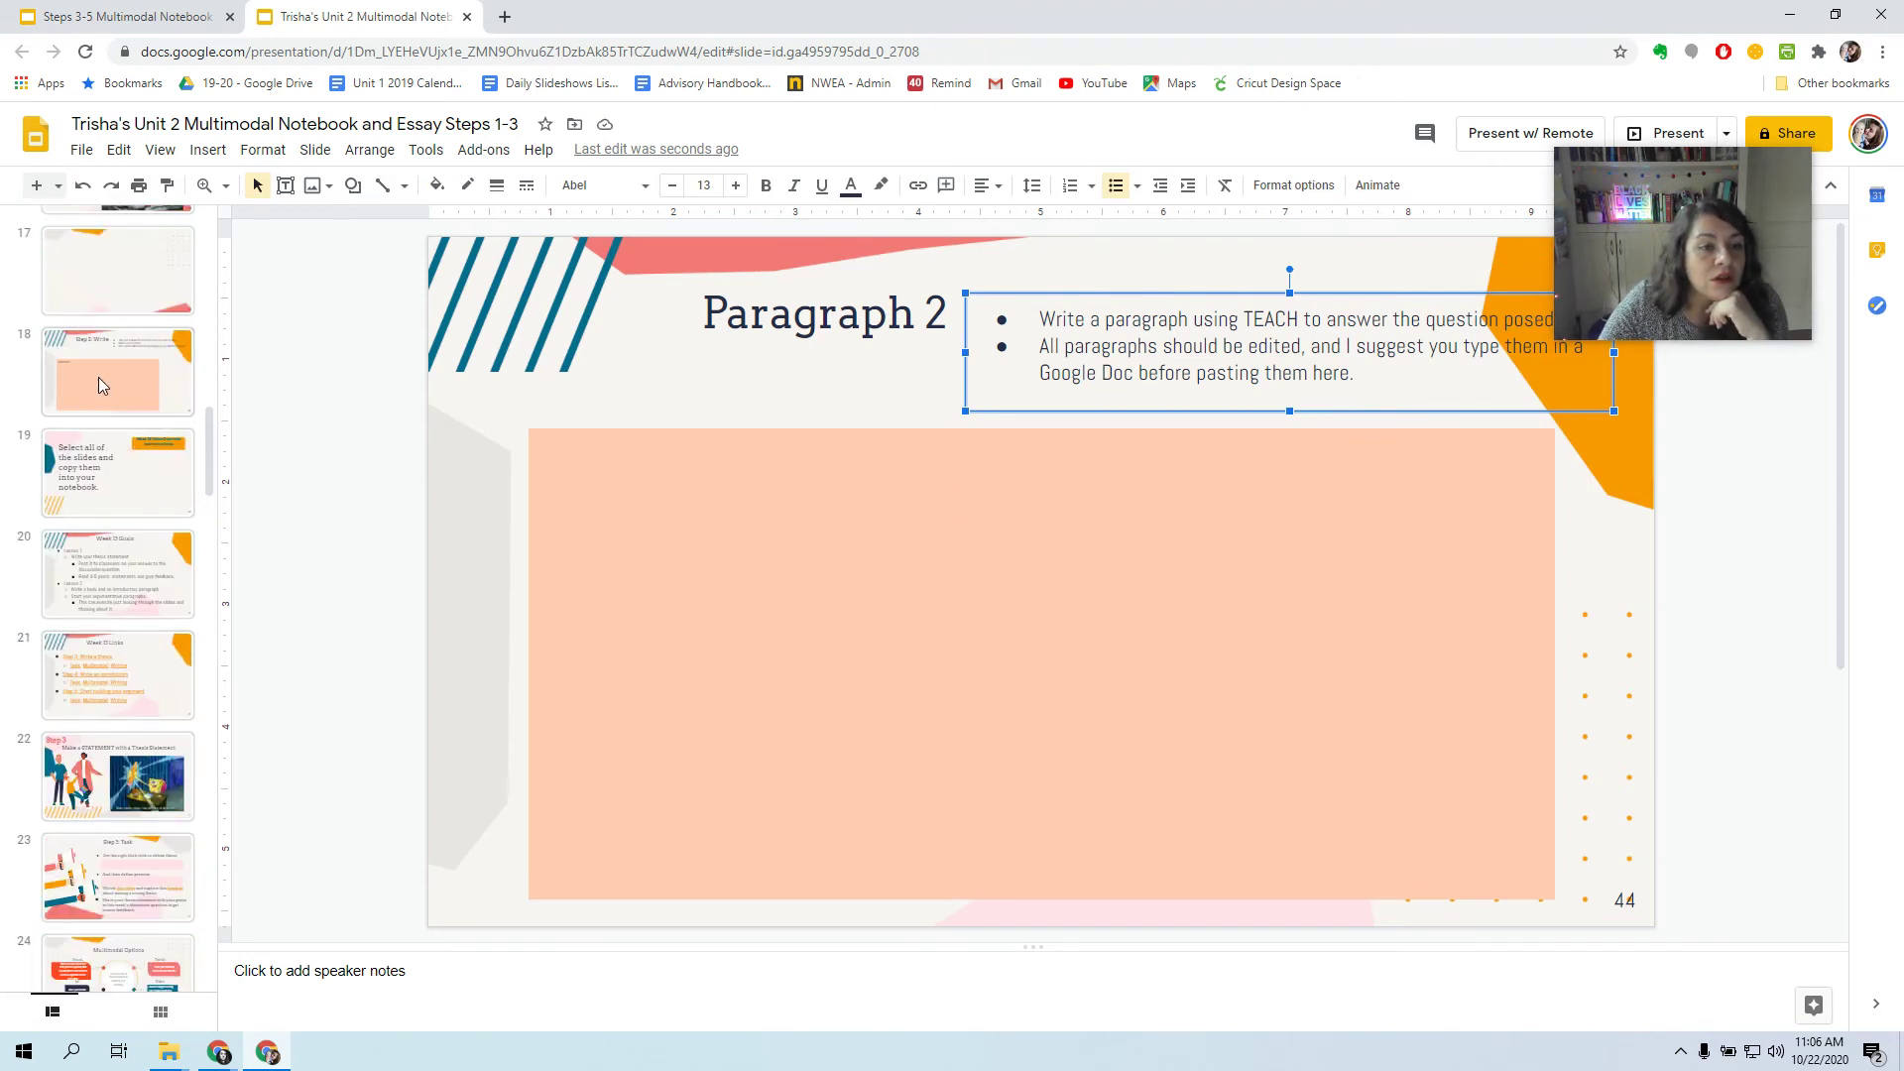
click(100, 375)
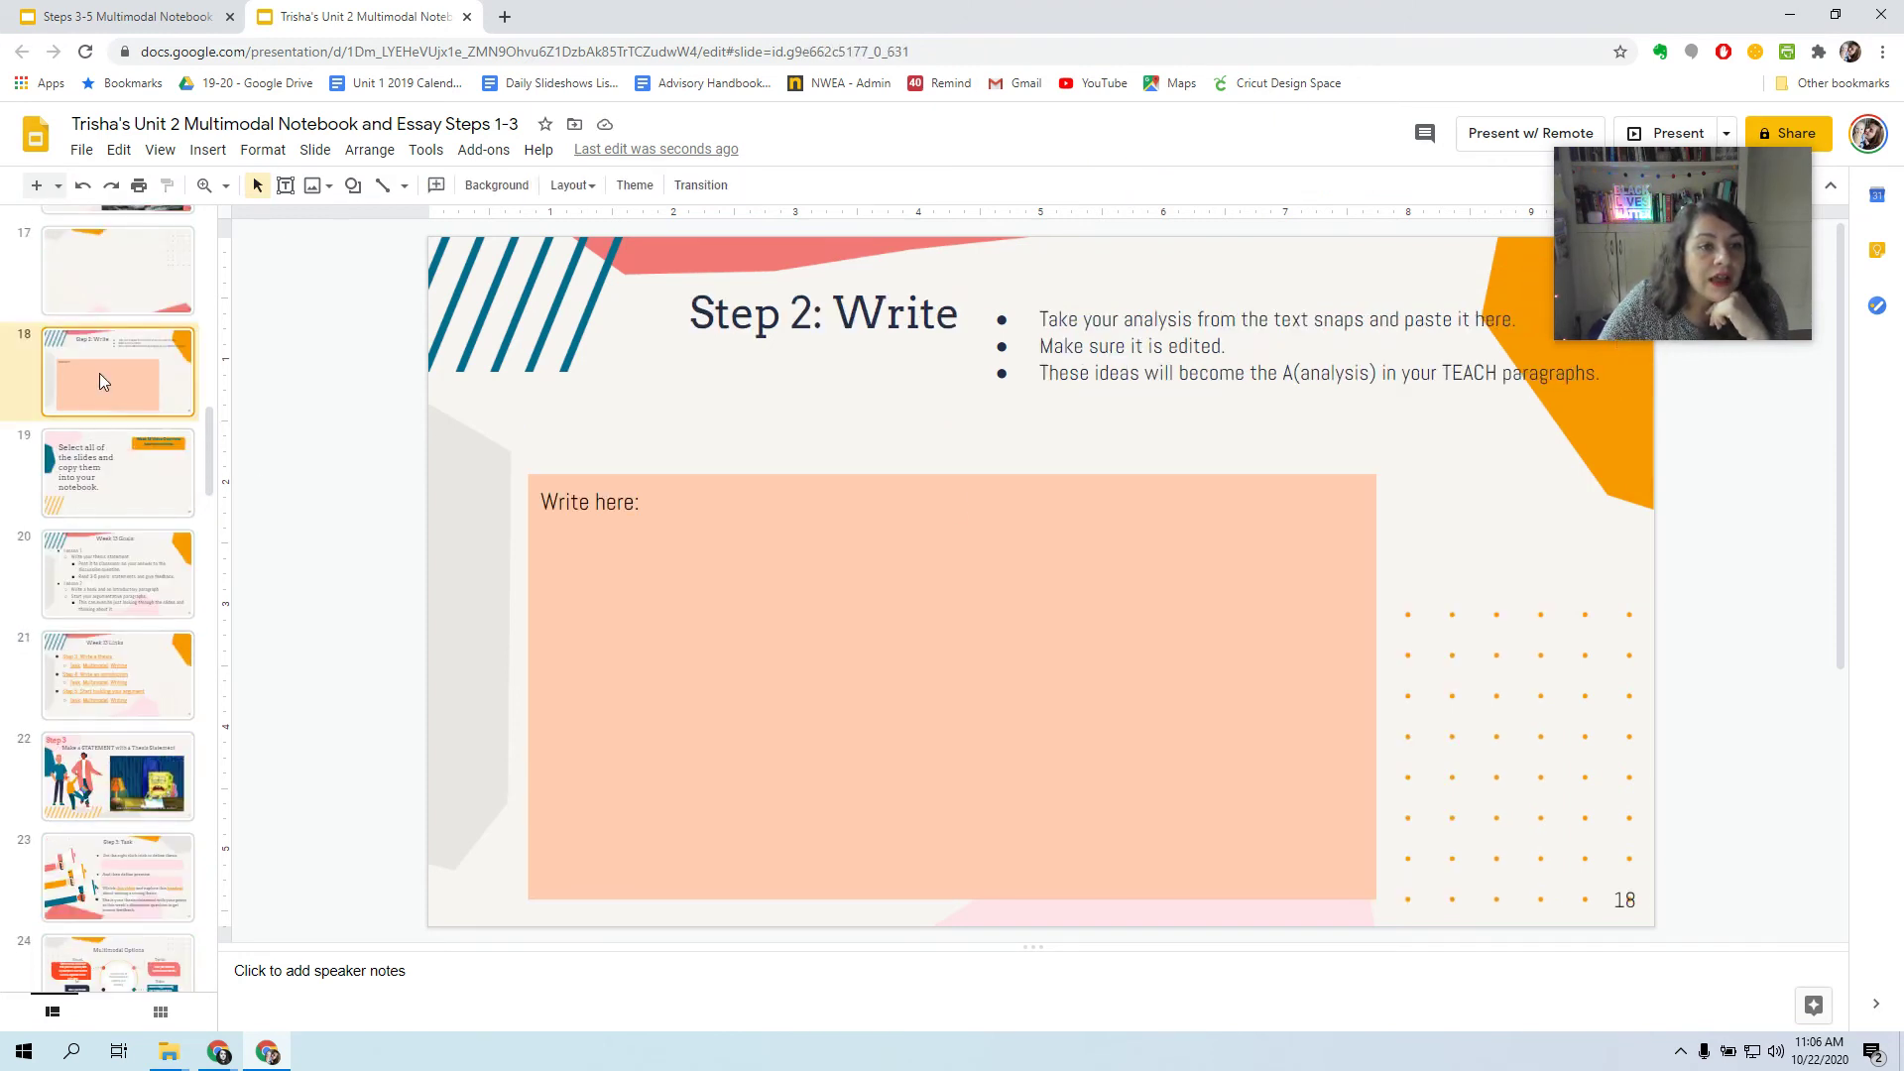
click(100, 457)
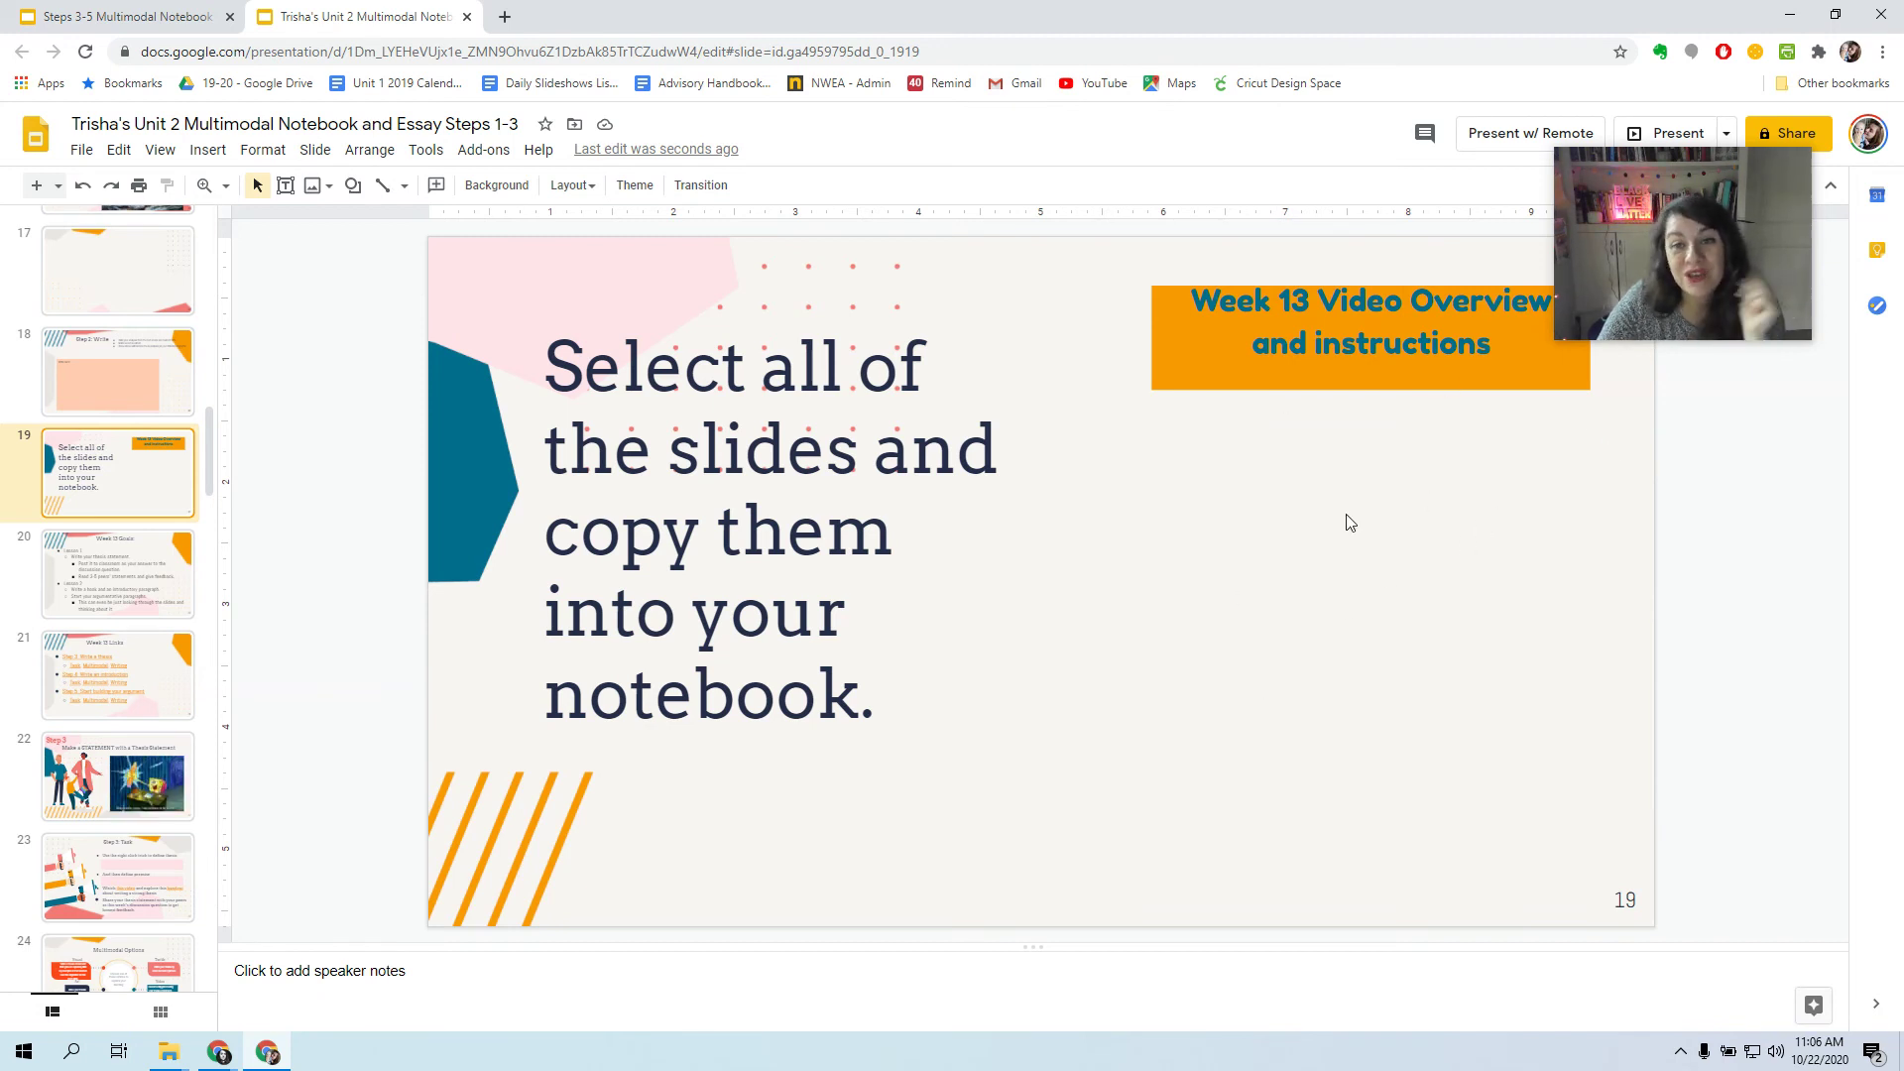
drag(1772, 246, 1433, 586)
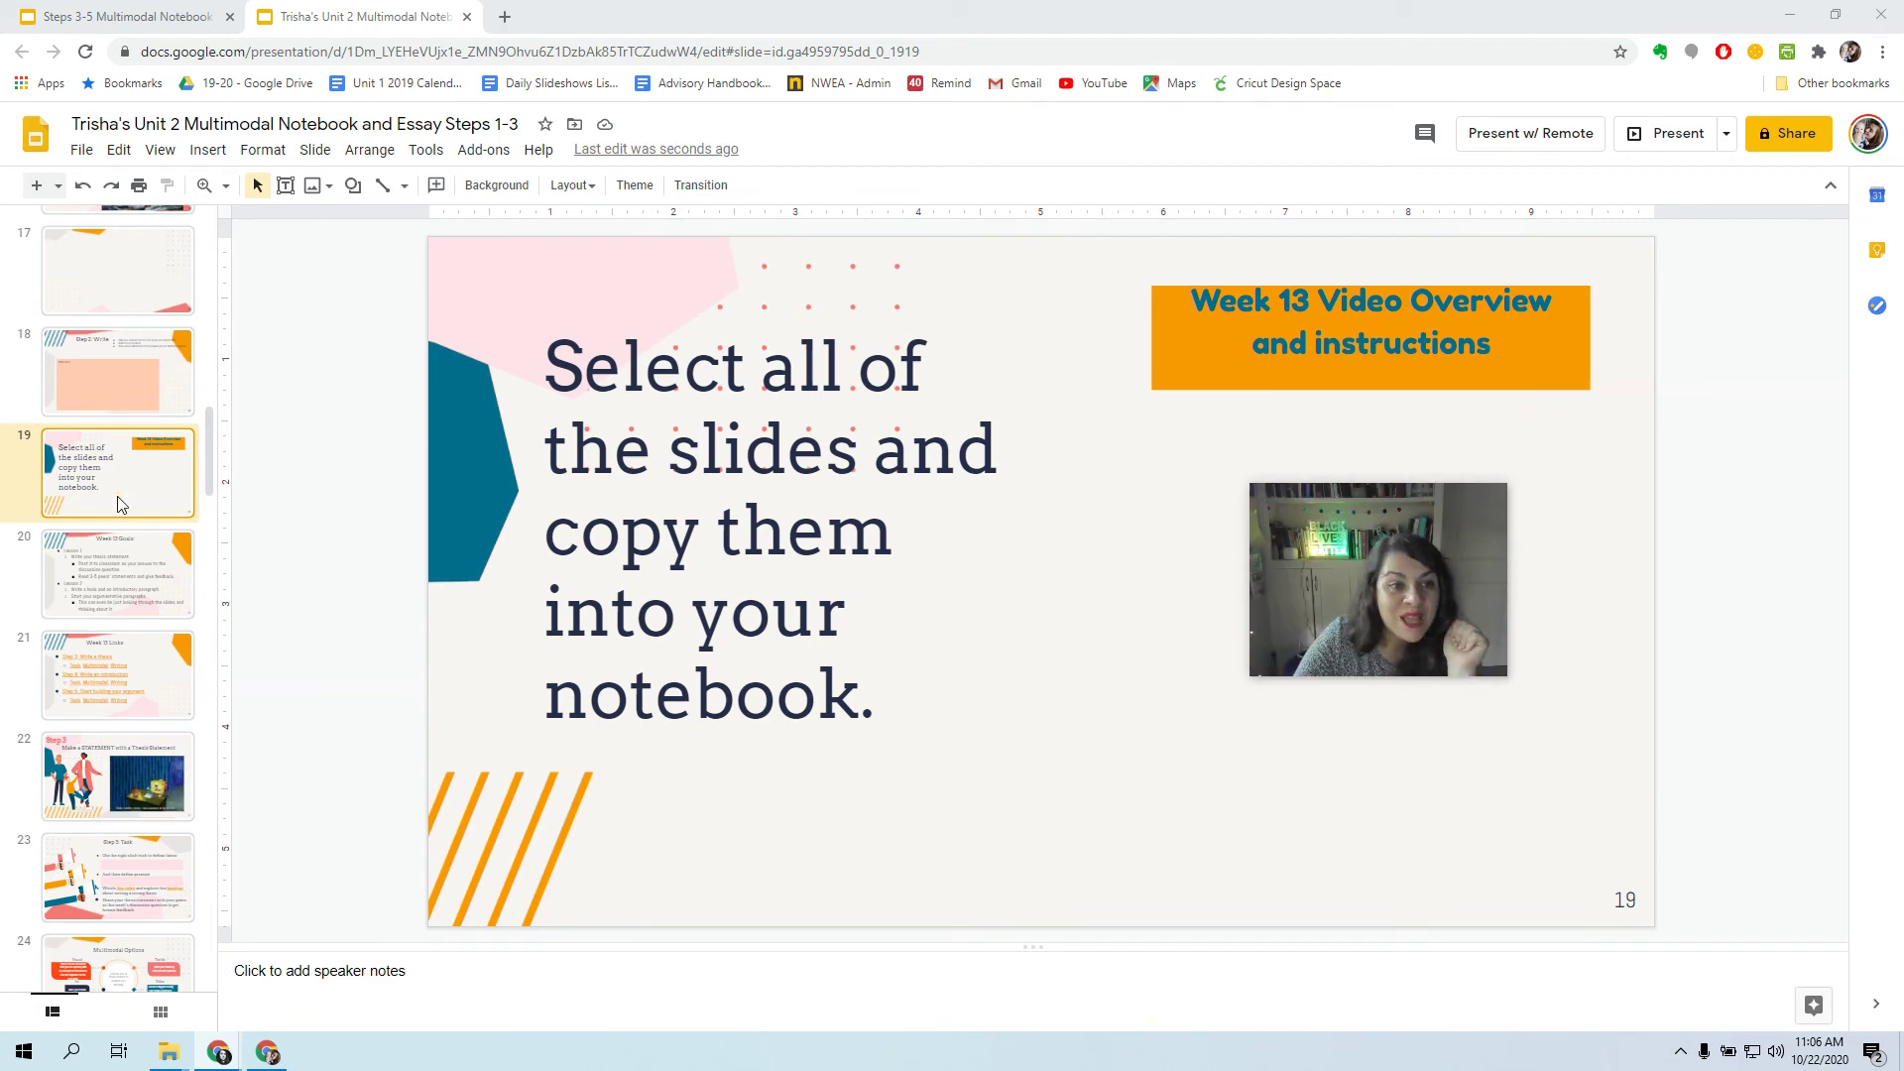
click(129, 556)
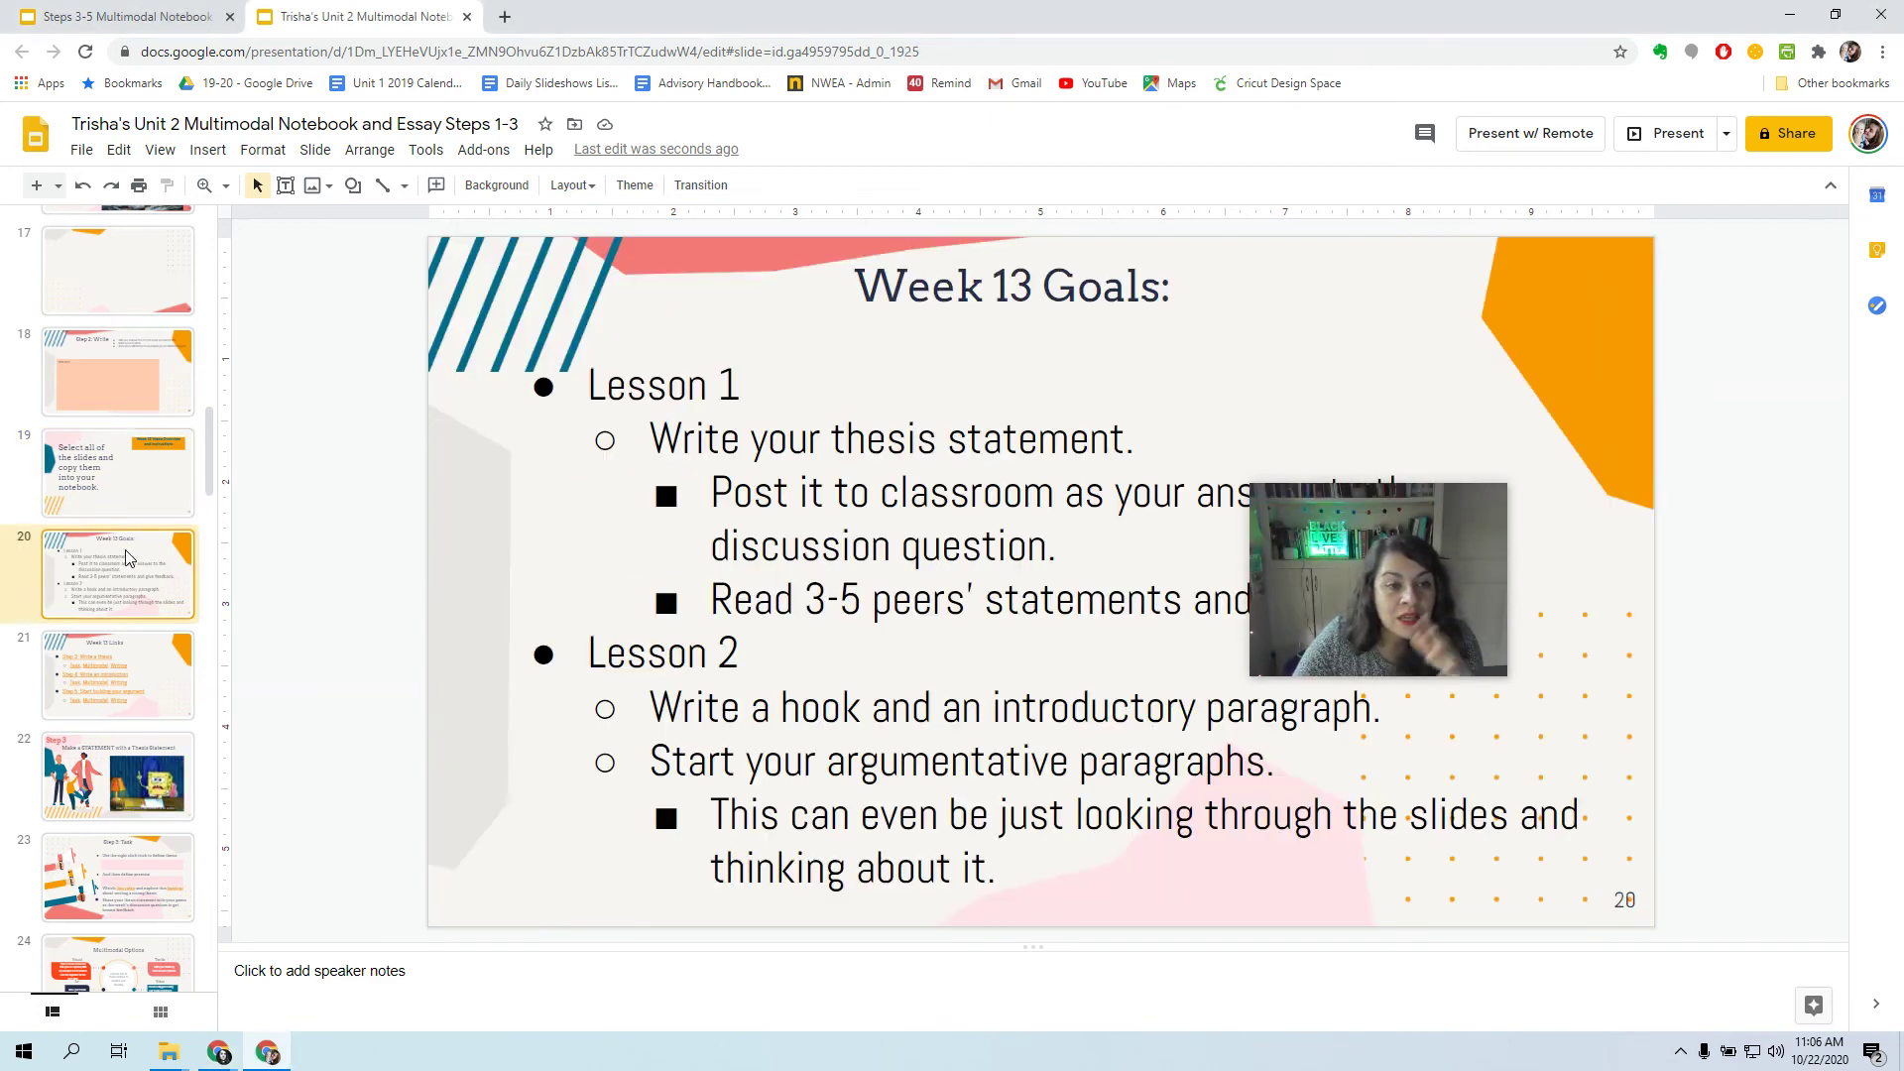
click(119, 486)
Scroll through the pasted section, view the Step 3 thesis slide, then return to slide 20.
scroll(115, 484, down, 10)
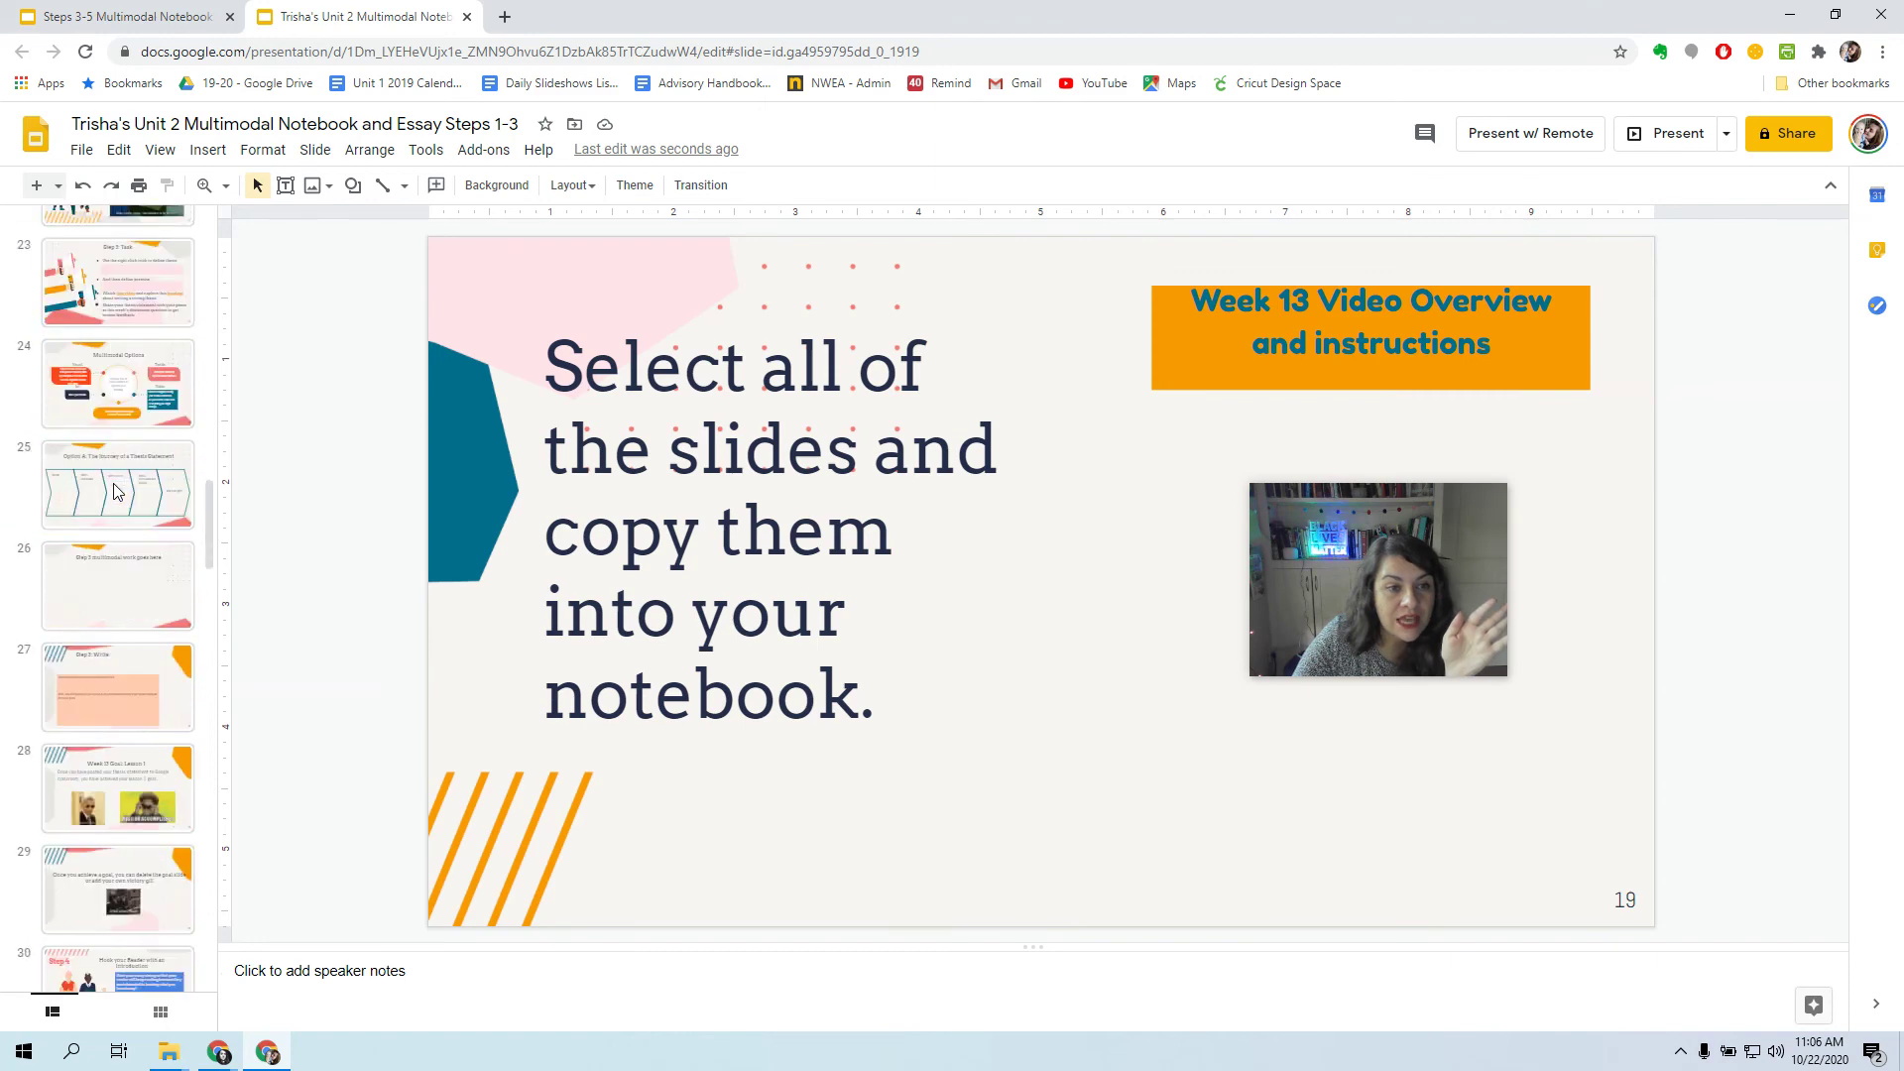
scroll(113, 484, down, 12)
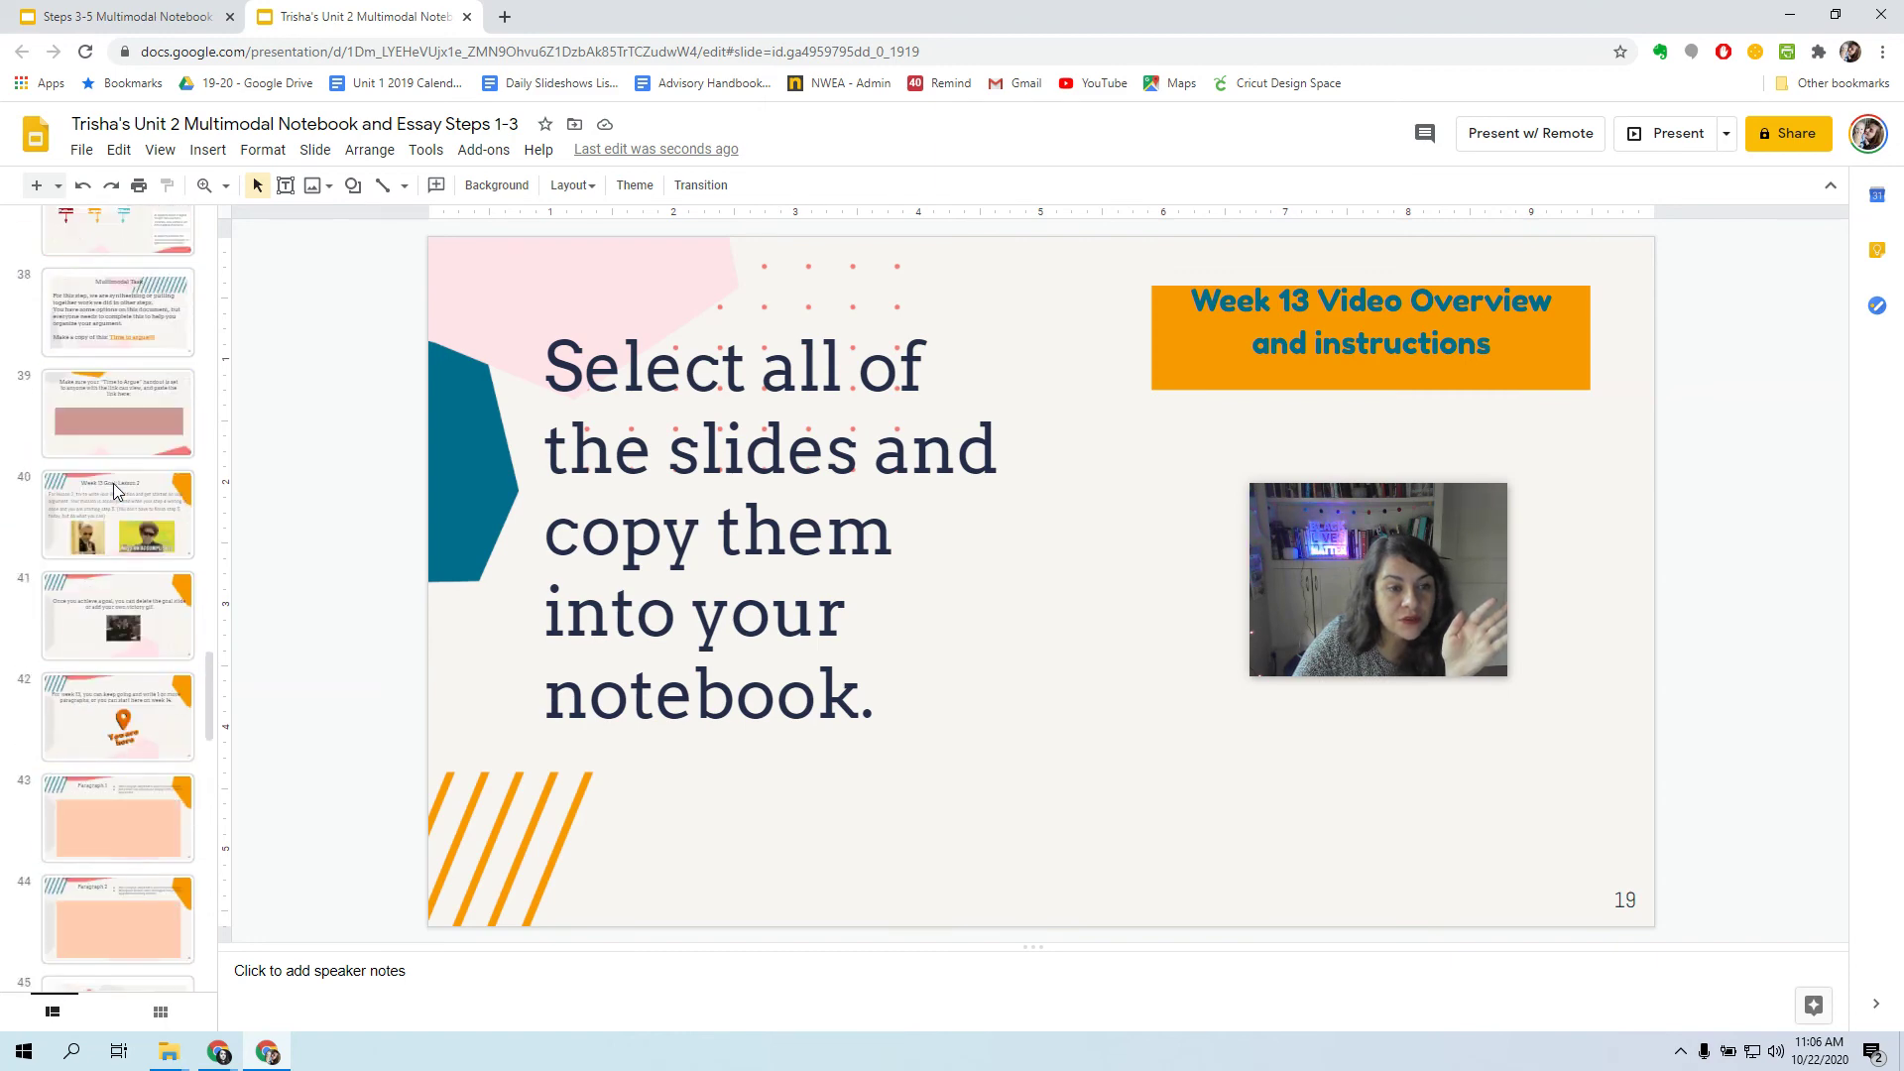
scroll(113, 484, down, 4)
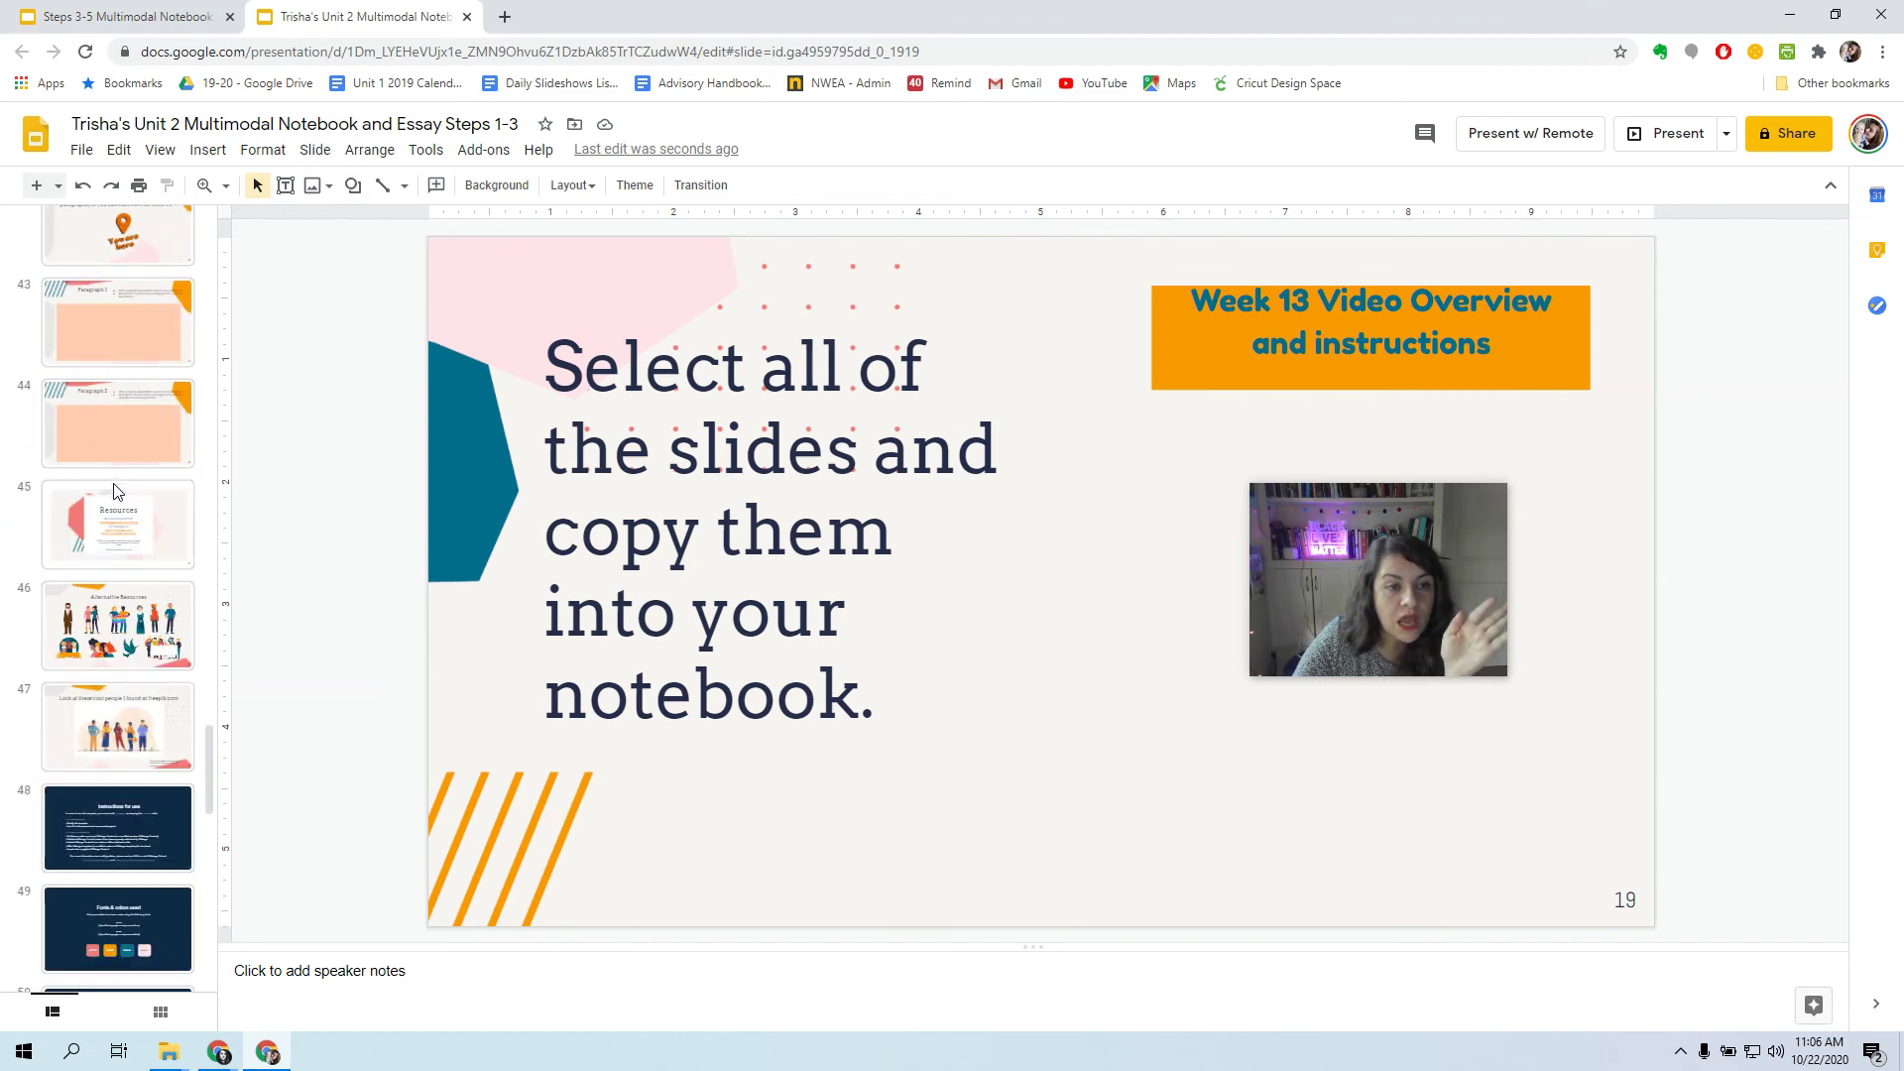
scroll(119, 514, up, 16)
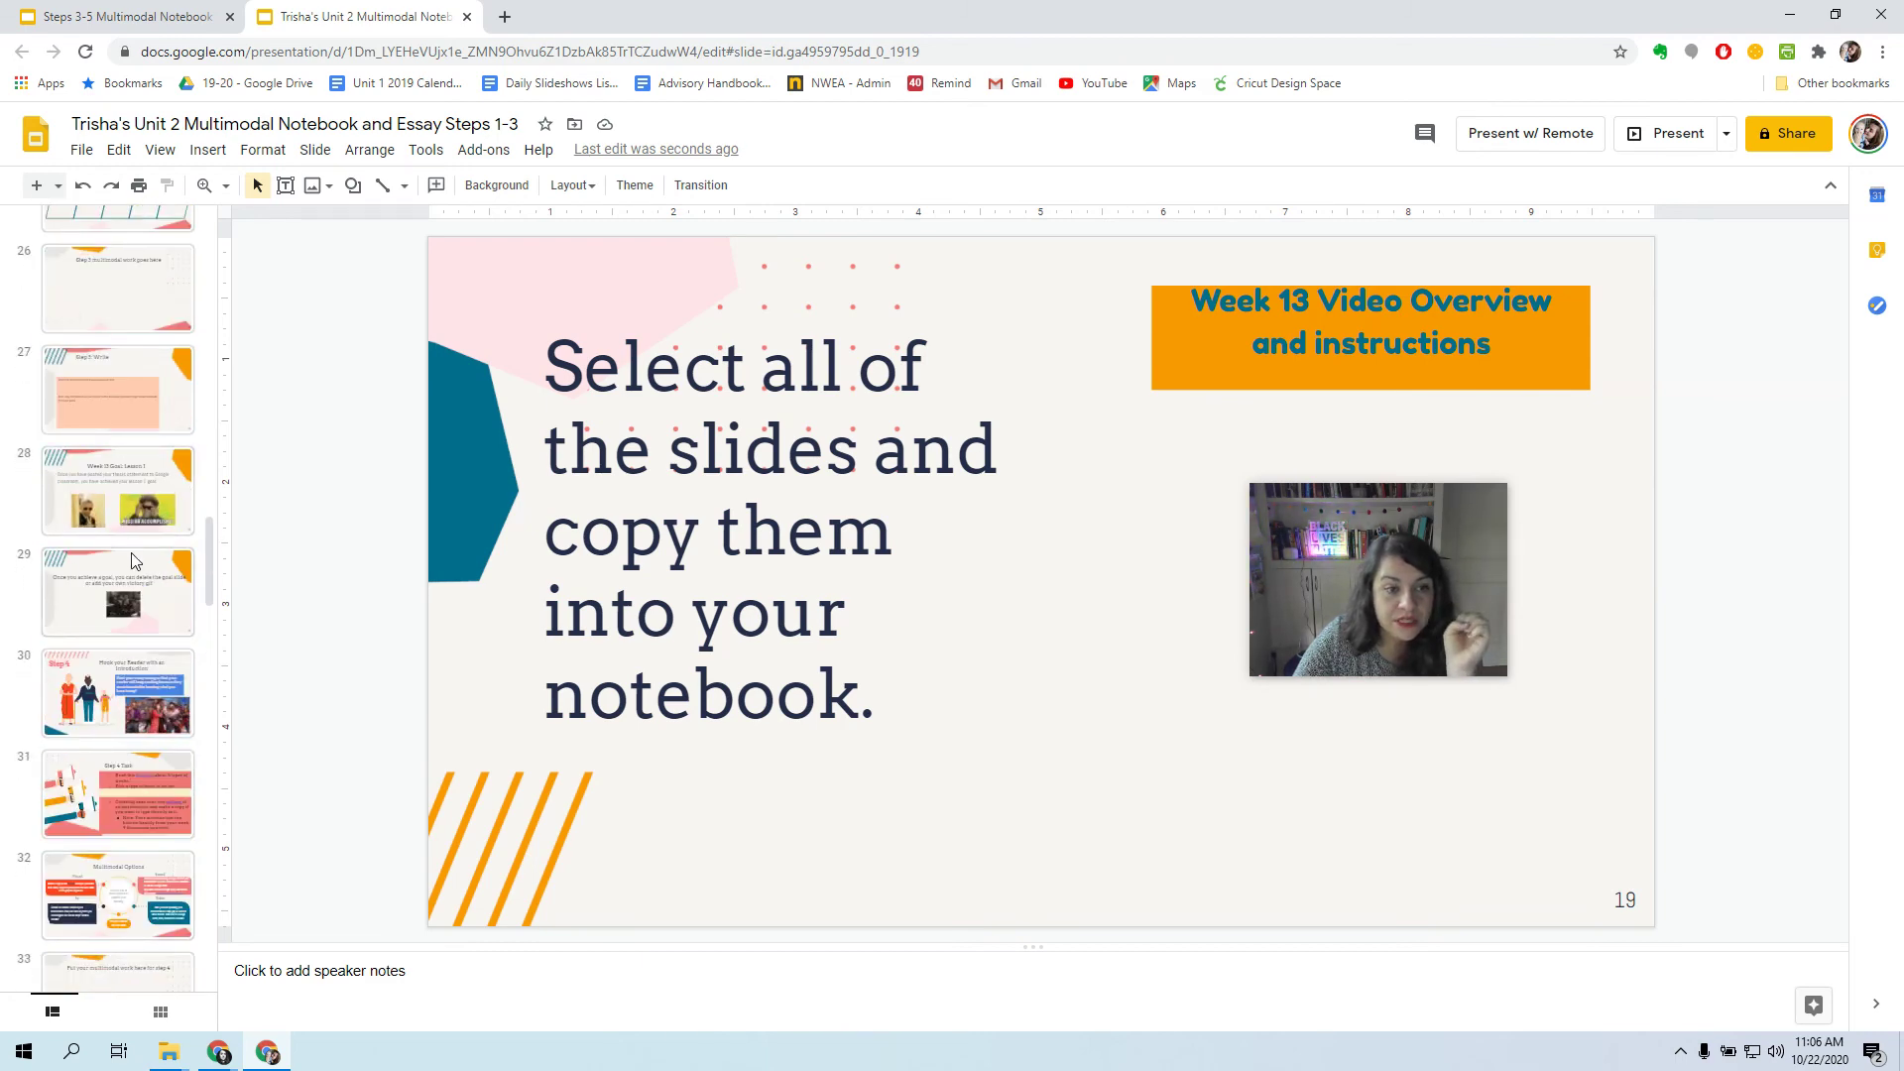
scroll(132, 536, up, 3)
scroll(136, 561, up, 3)
click(138, 480)
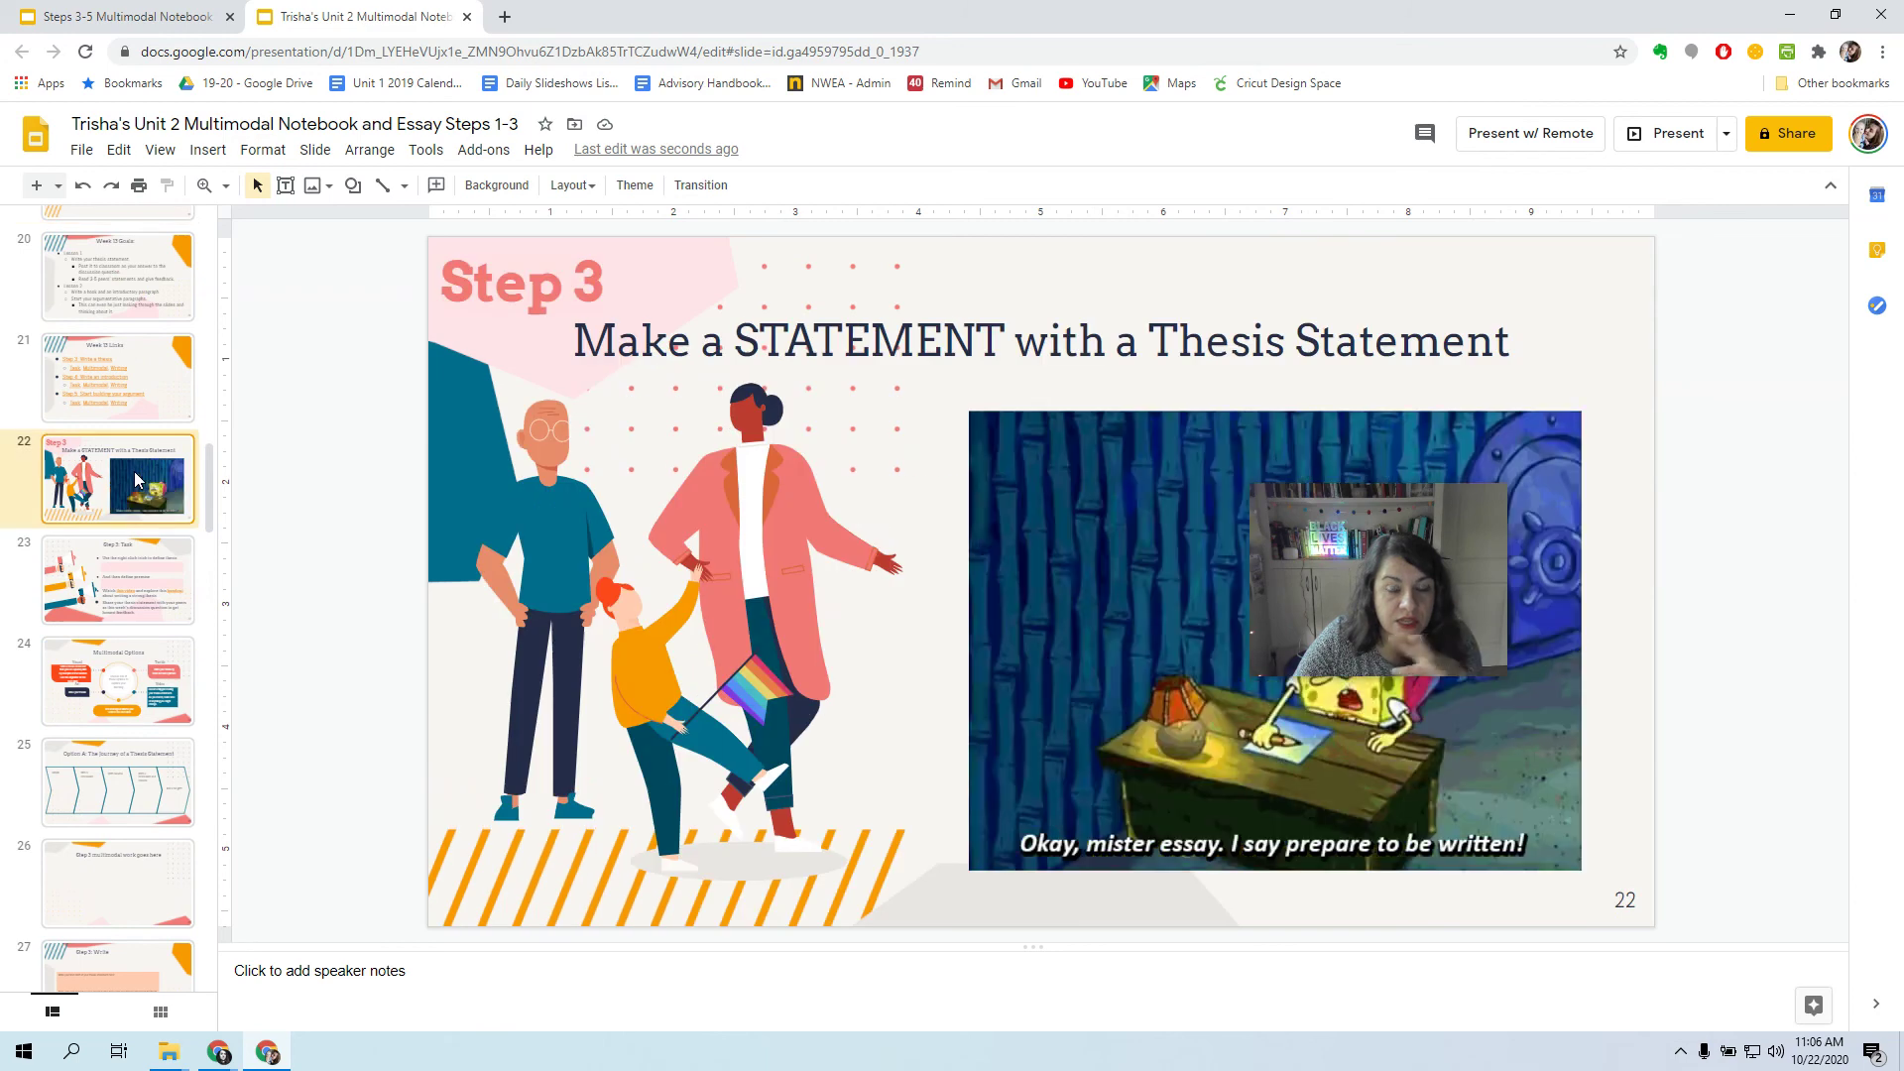
drag(1296, 551, 1775, 266)
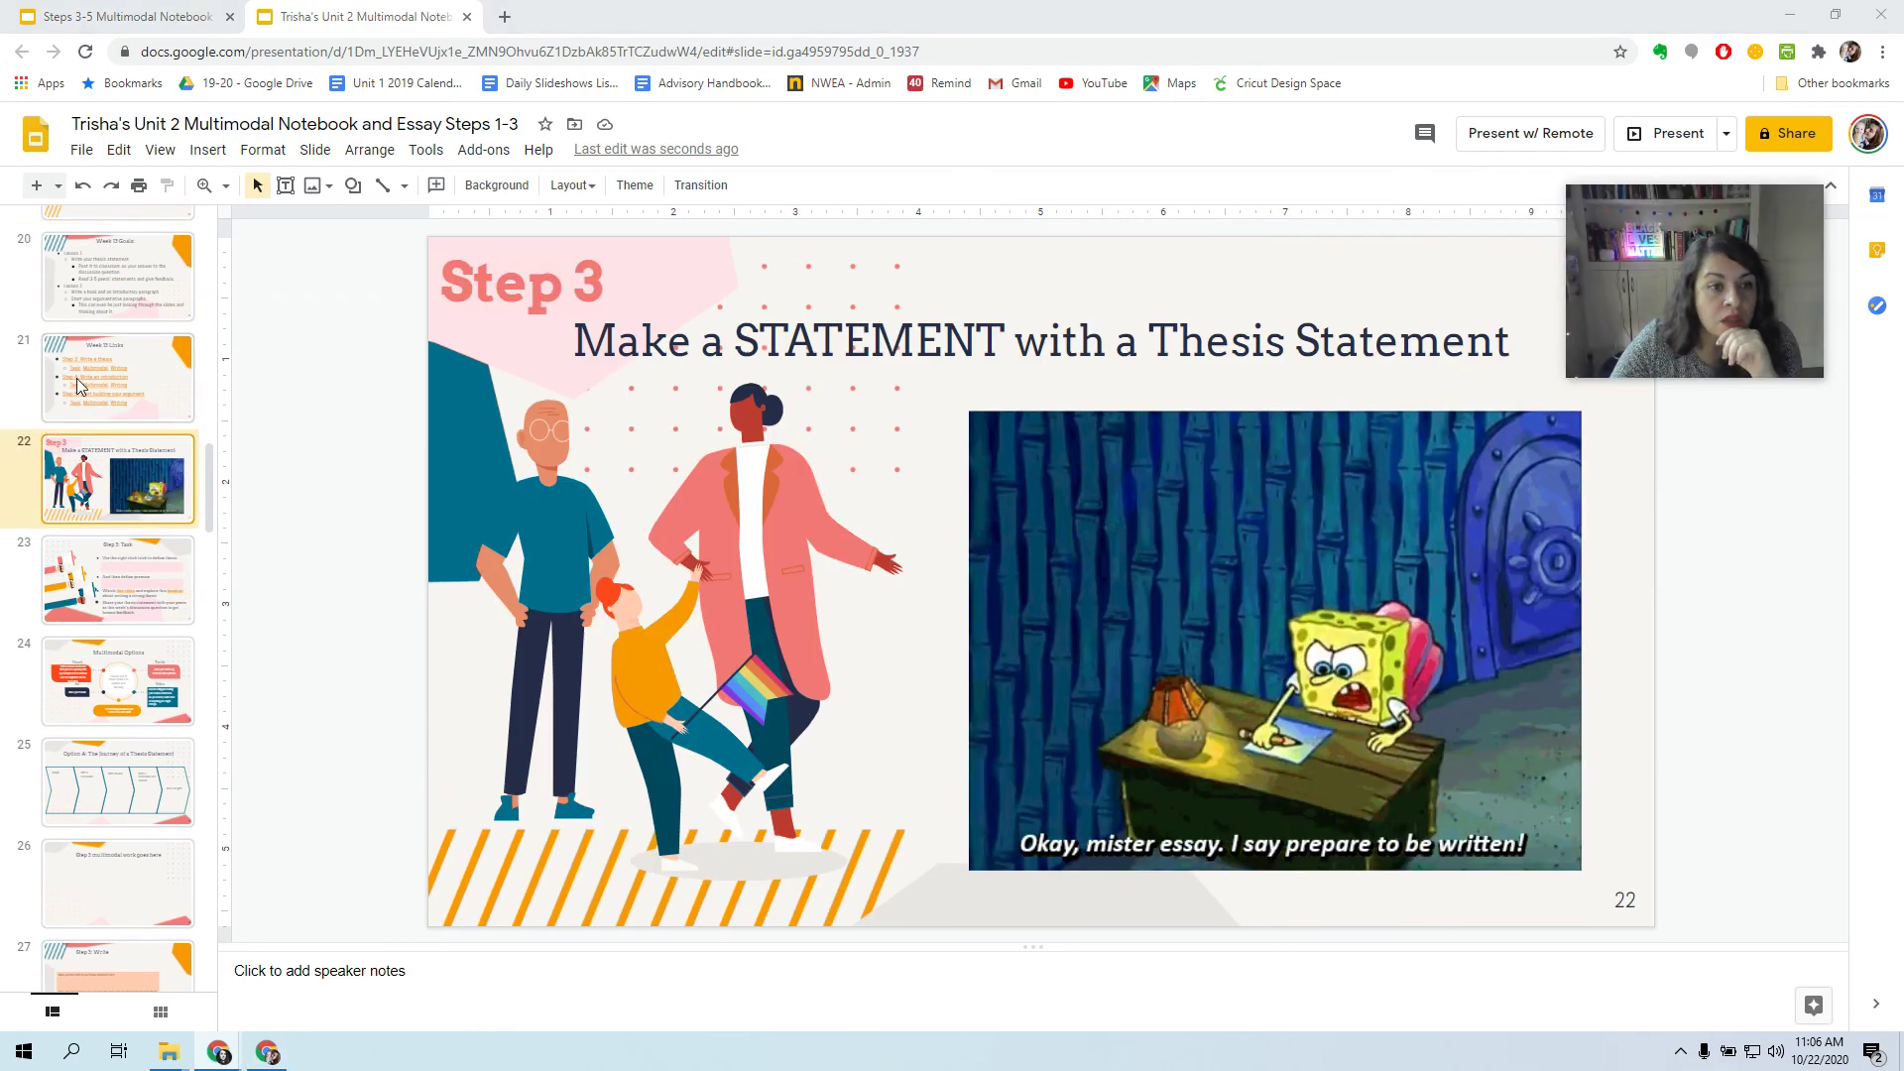
click(149, 377)
click(145, 314)
Step between slides 19 and 20, then minimize the Unit 2 notebook window.
key(Up)
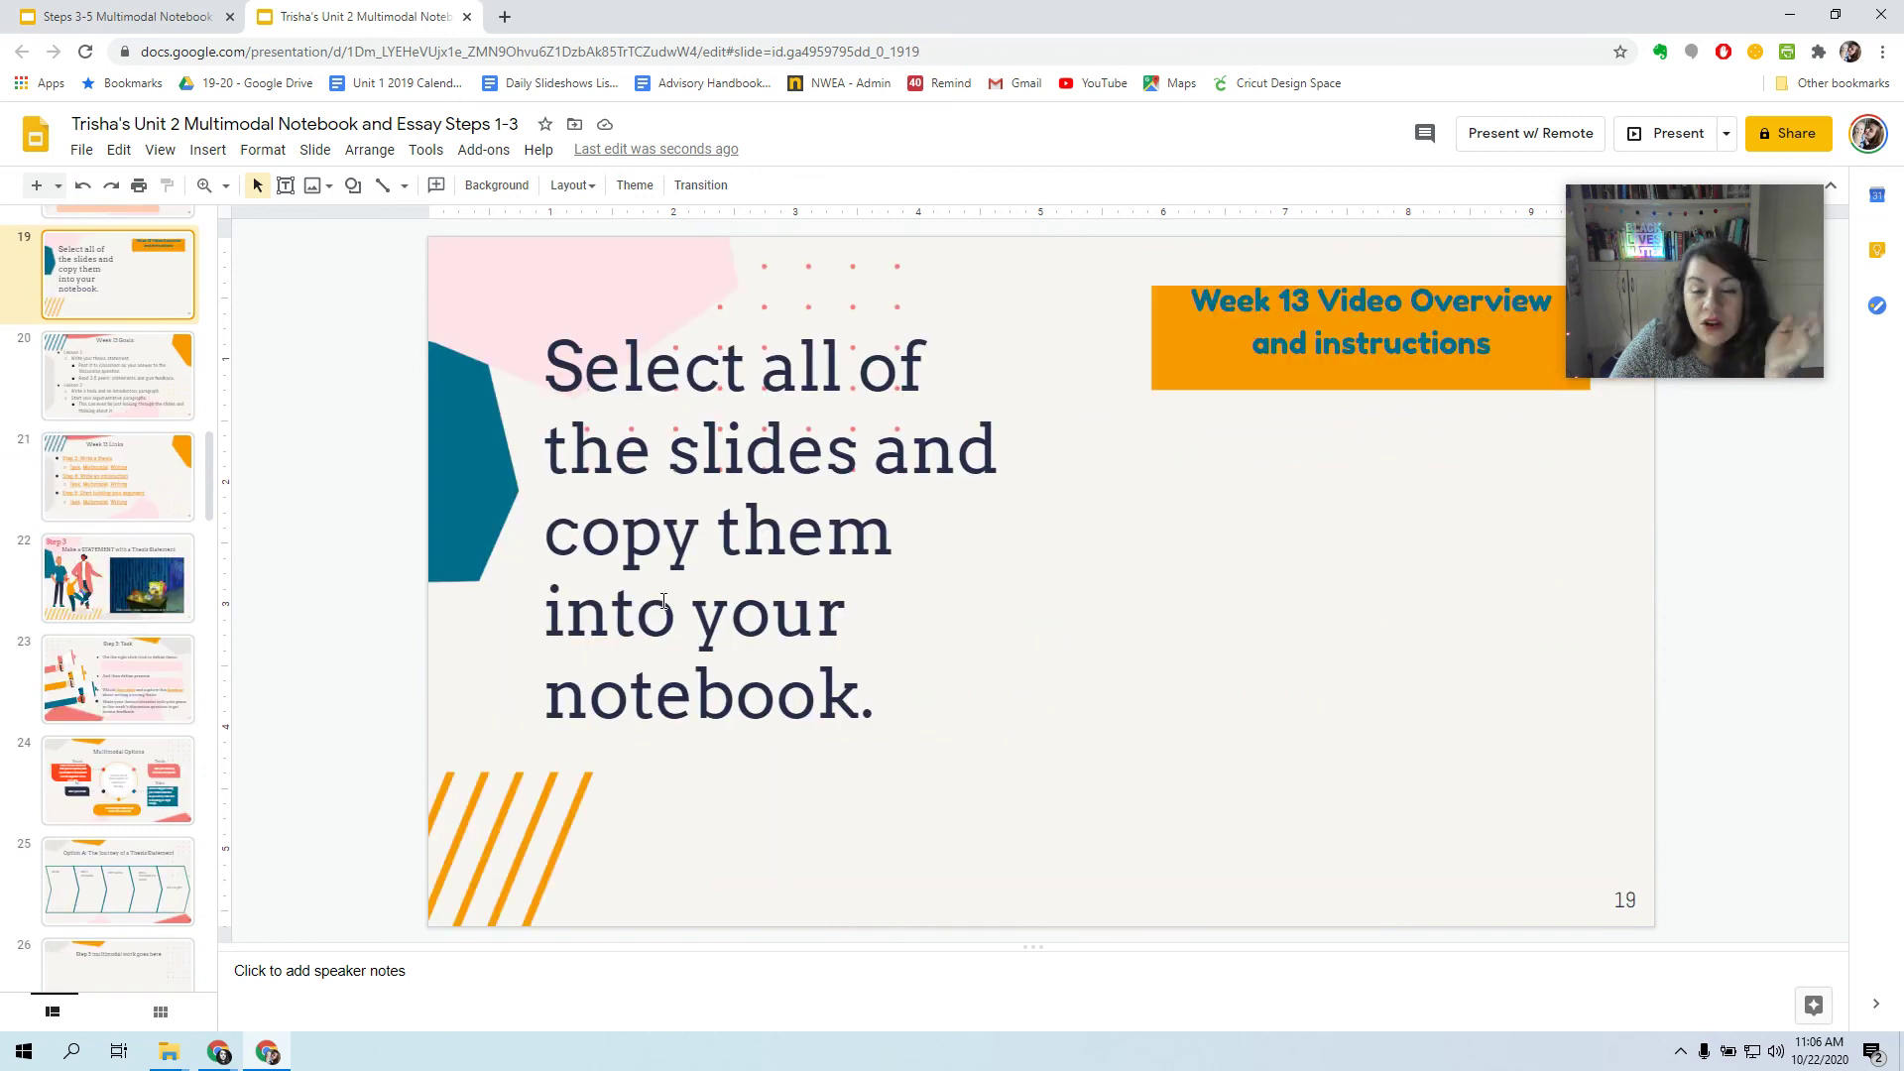
key(Down)
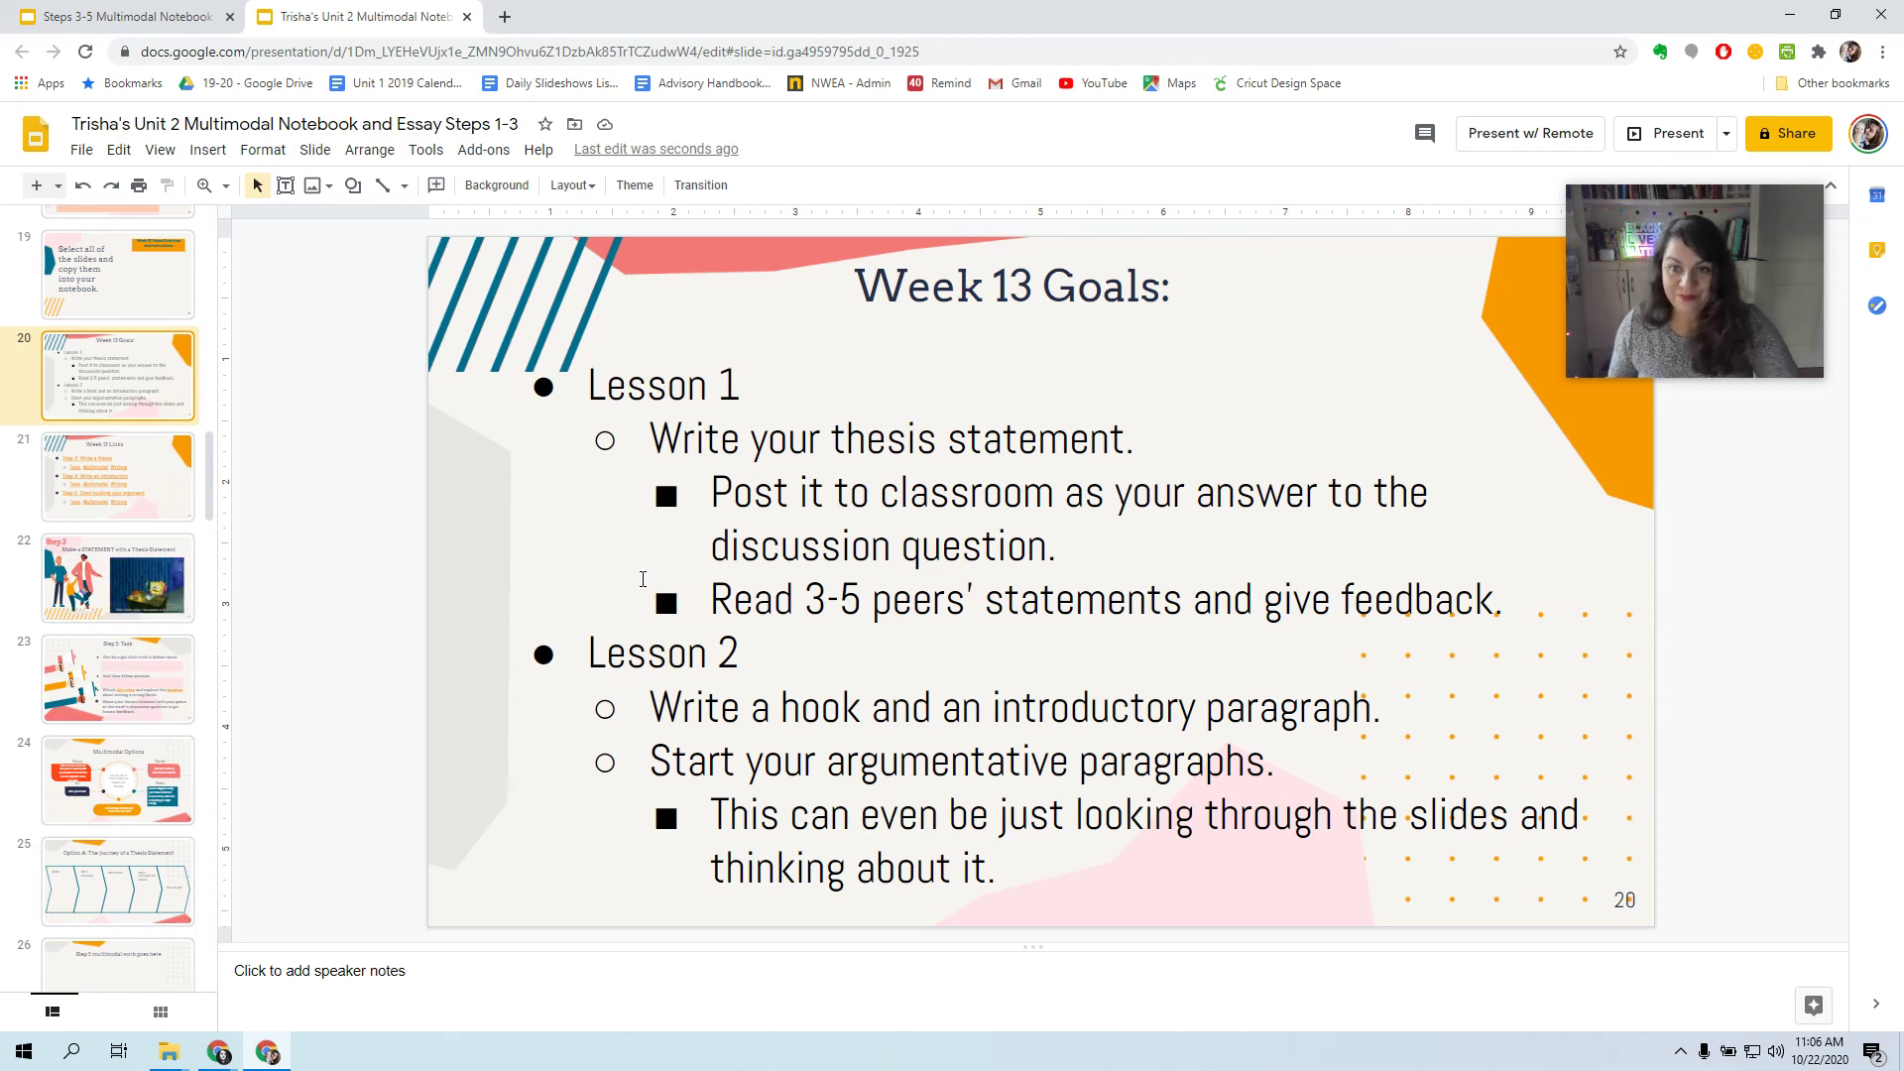
mouse_move(1638, 303)
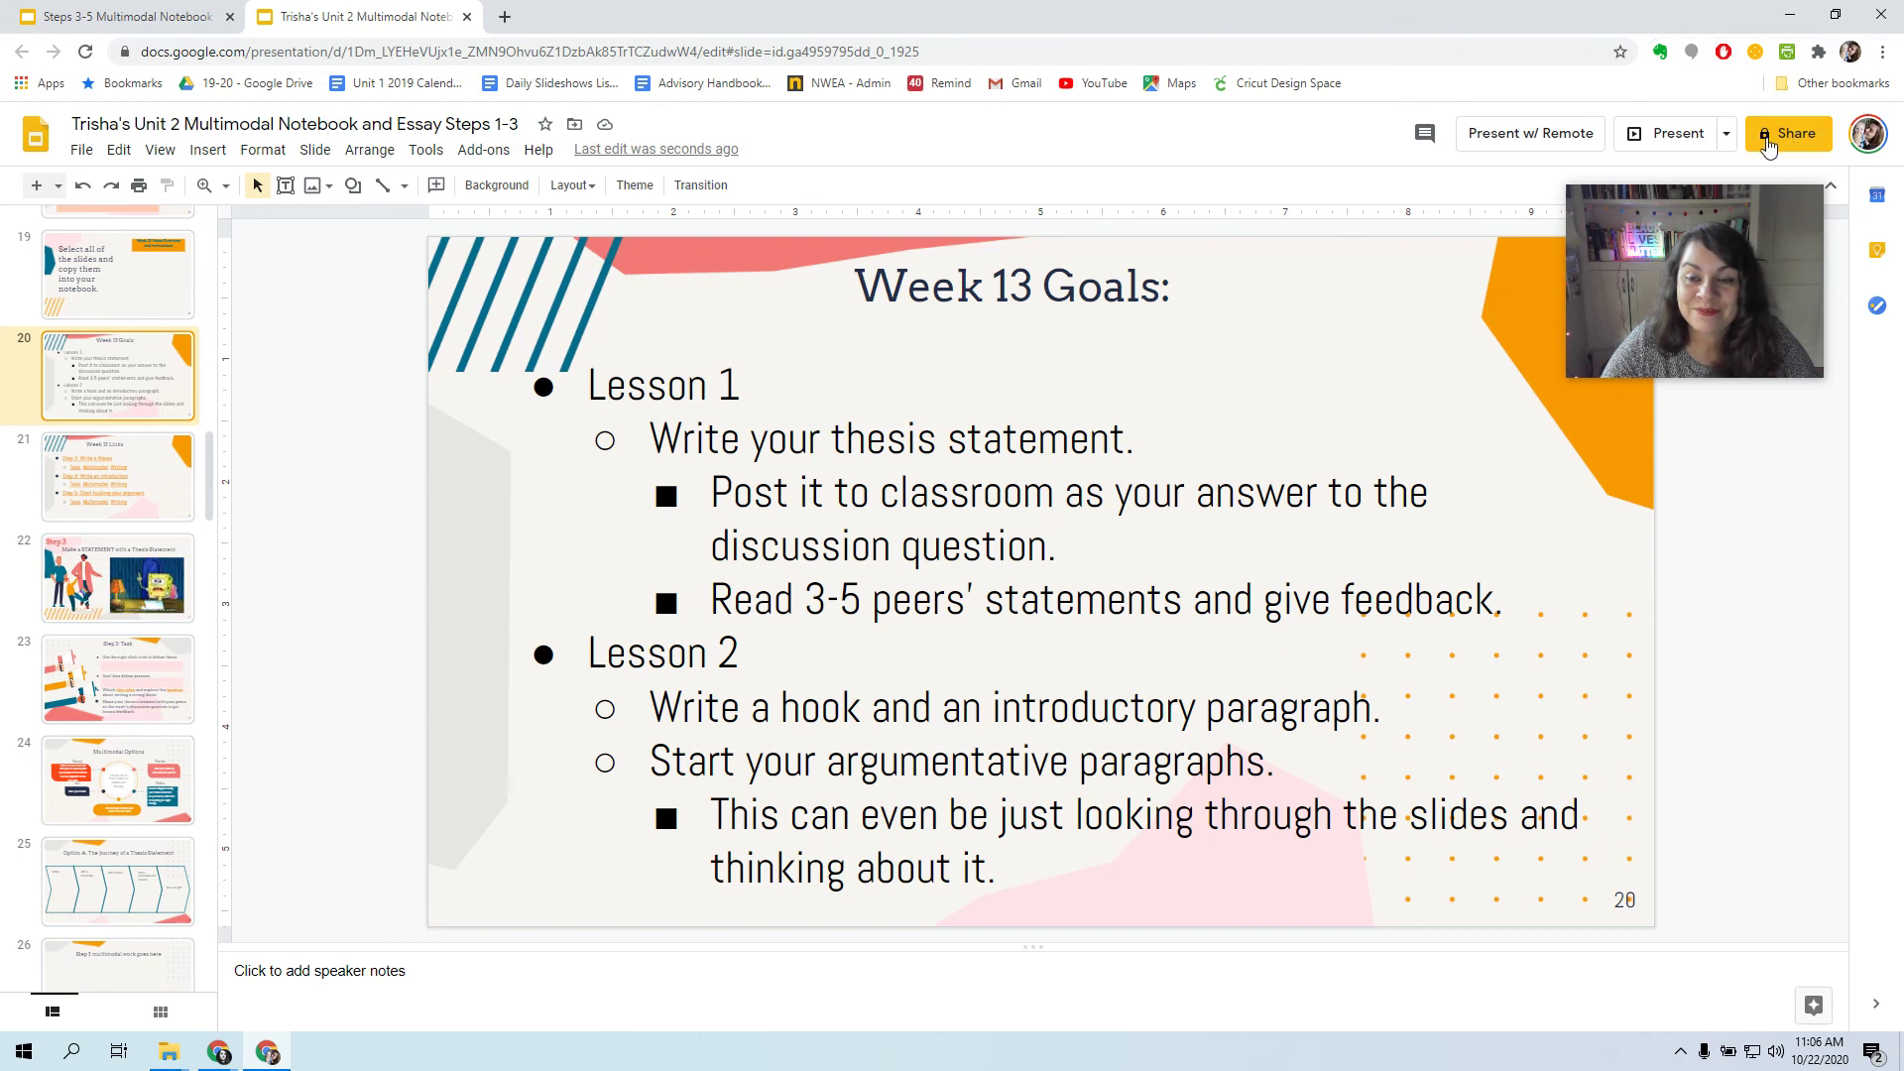
click(1789, 13)
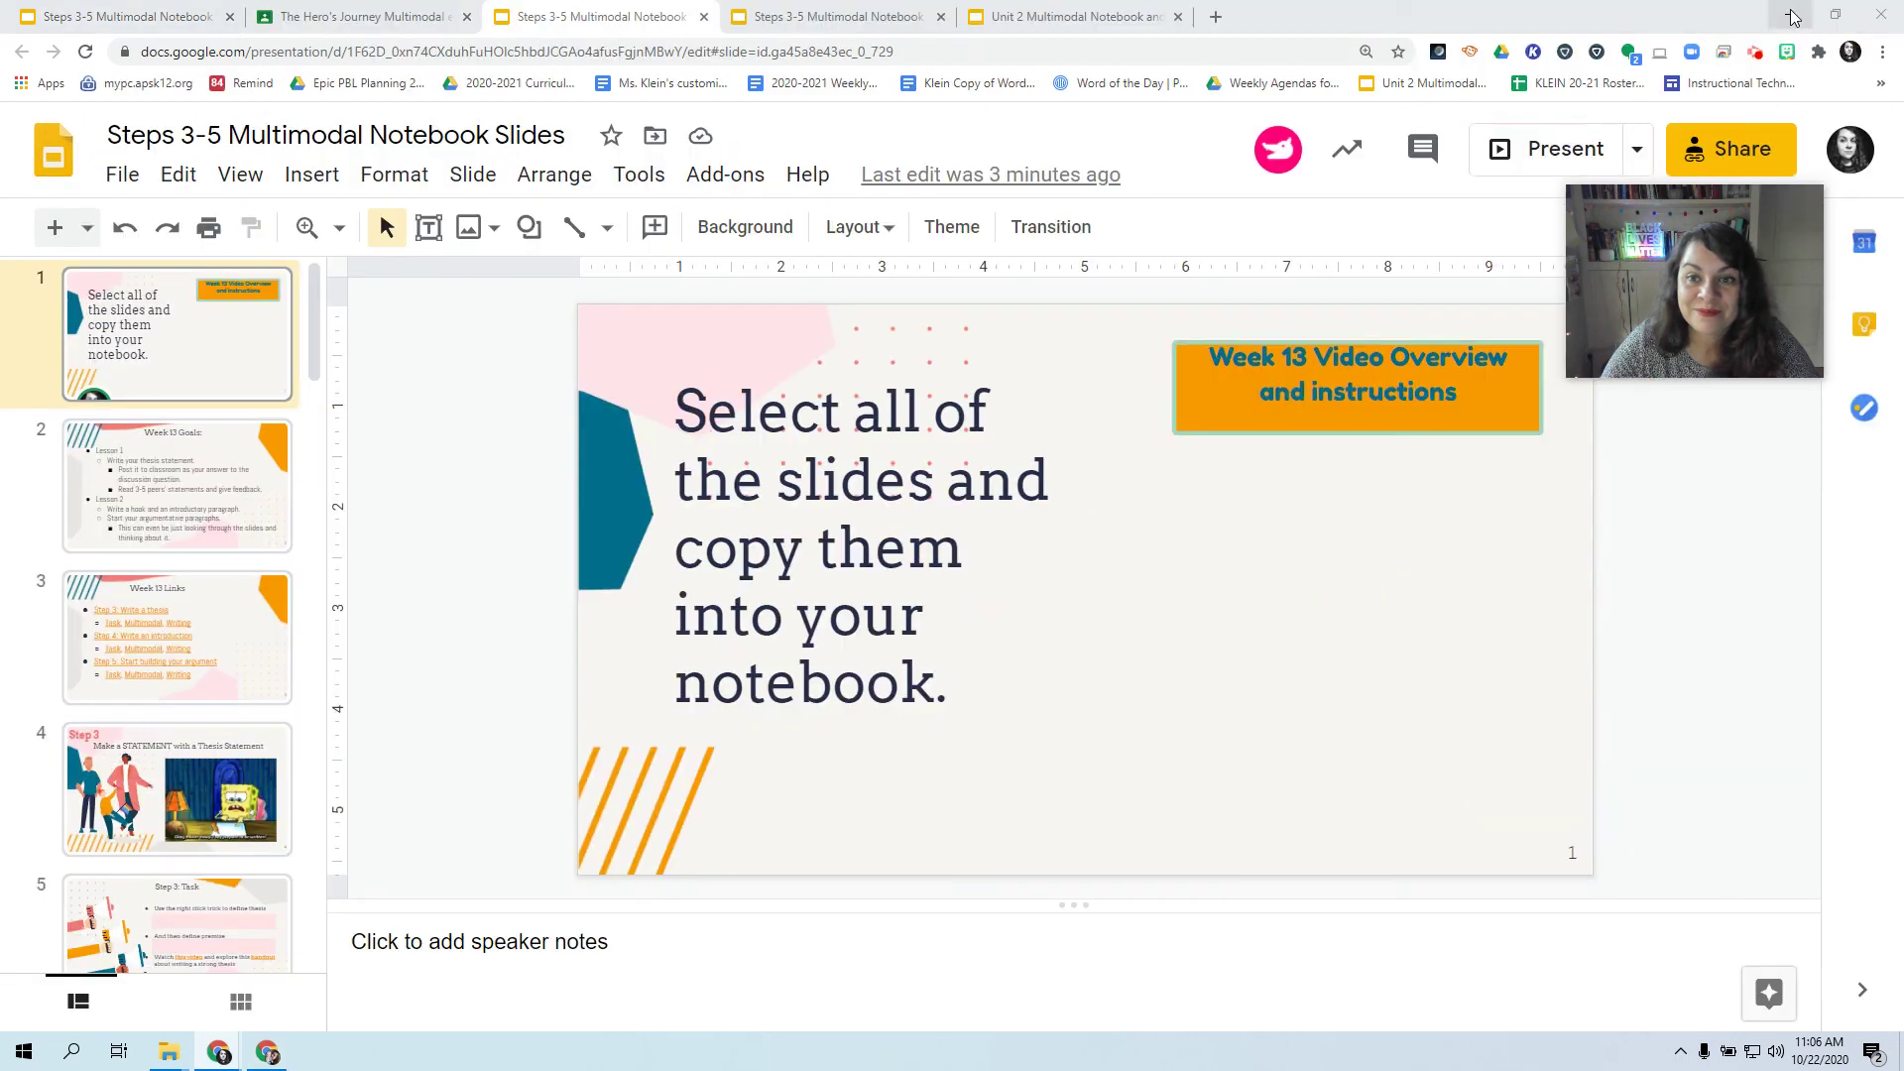